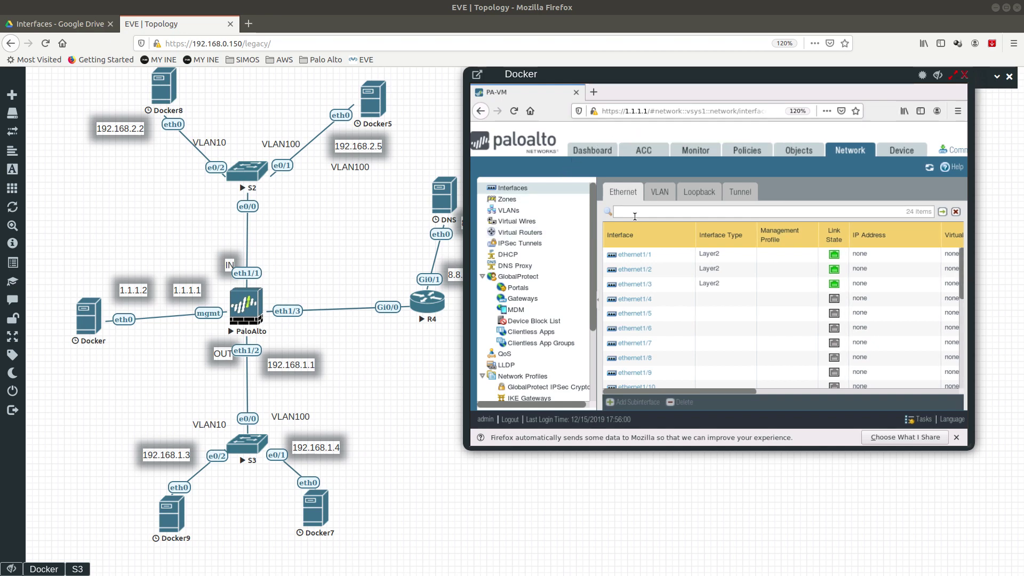
# - Set ethernet1/1's interface type to Layer3 on the 'default' virtual router
pyautogui.click(627, 258)
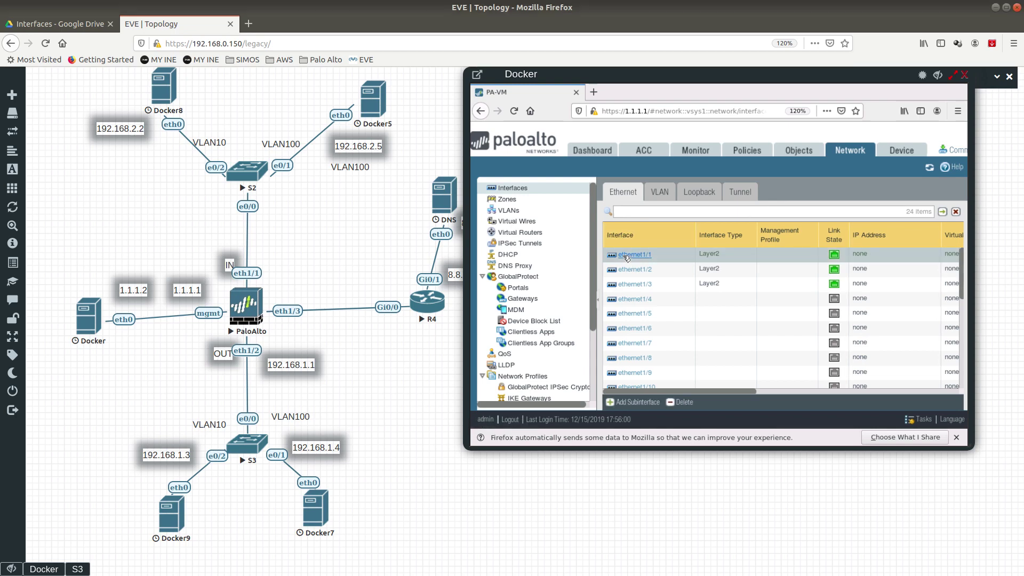
pyautogui.click(624, 256)
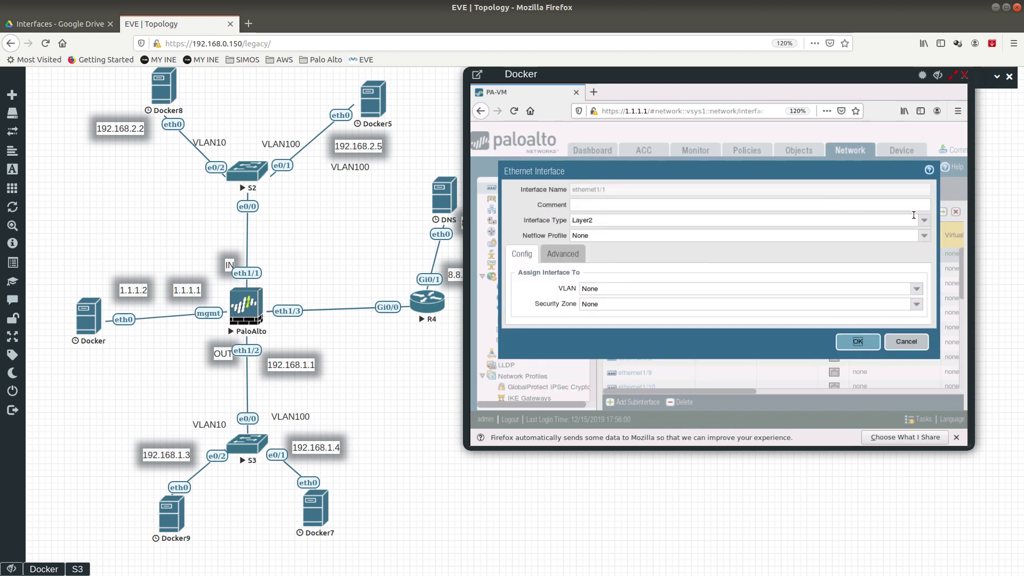
pyautogui.click(924, 220)
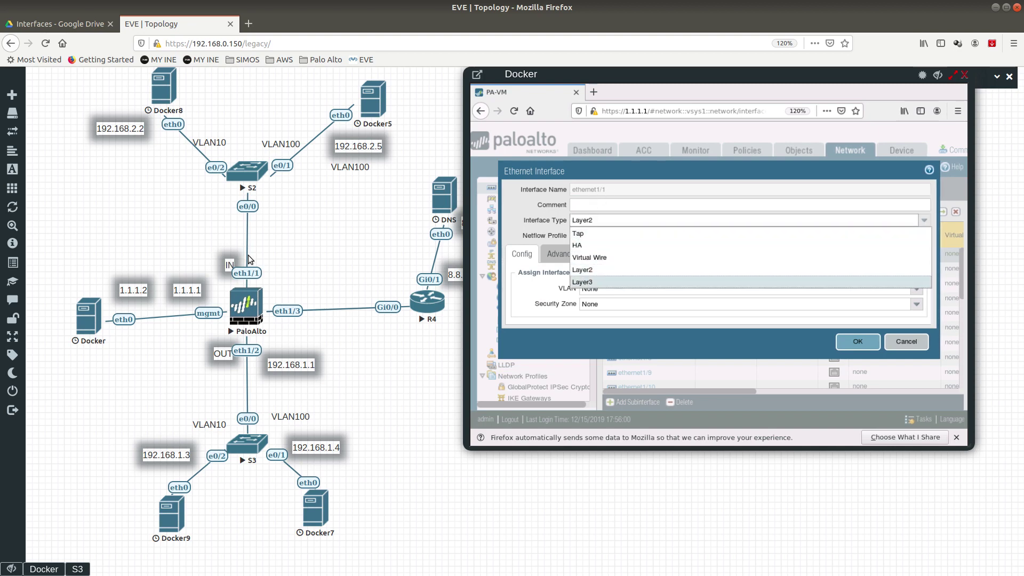
pyautogui.press('Return')
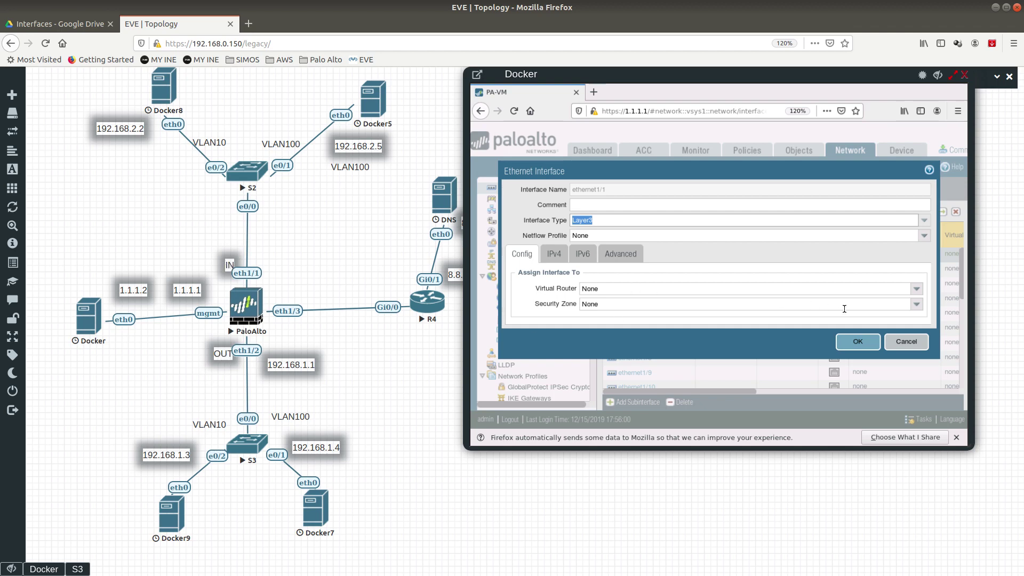
pyautogui.click(917, 289)
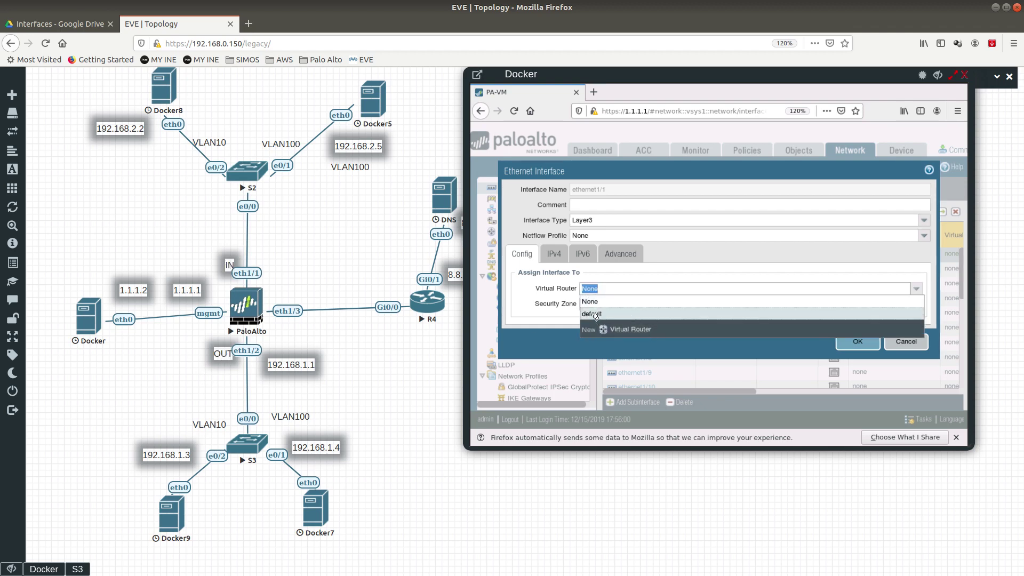
pyautogui.click(592, 314)
pyautogui.click(555, 254)
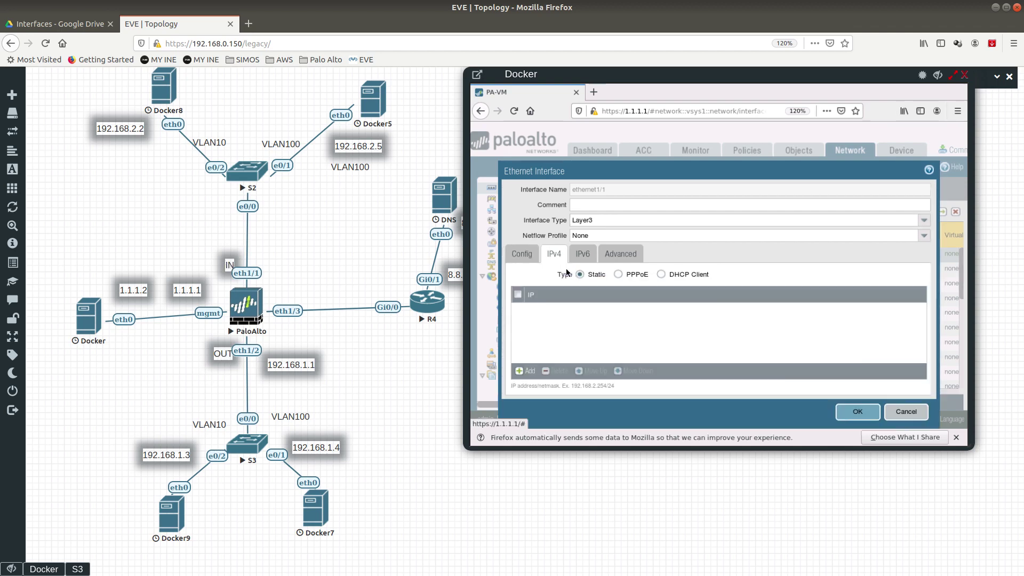
# - Add the static IPv4 address 192.168.2.1/24 to ethernet1/1
pyautogui.click(526, 370)
pyautogui.write('192.1')
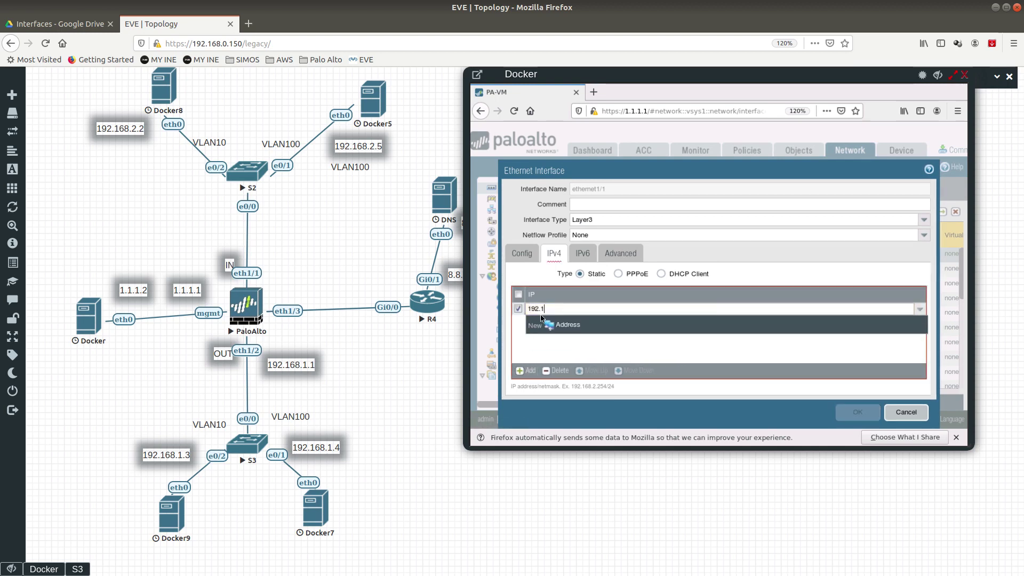
pyautogui.write('68.2.1/24')
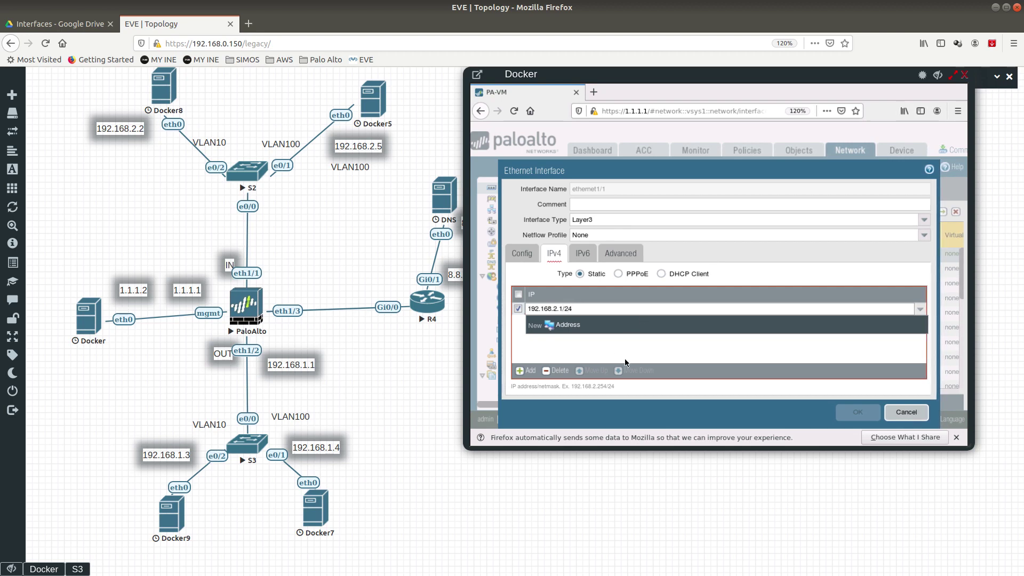
pyautogui.click(620, 296)
pyautogui.click(620, 253)
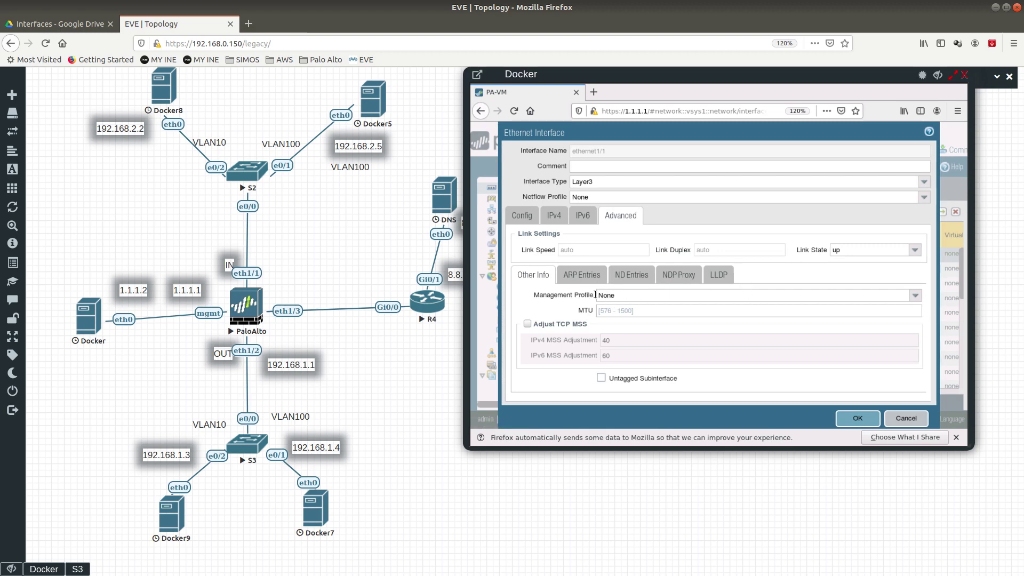
# - Create a new management profile named PING-HTTPS that permits Ping and HTTPS
pyautogui.click(915, 295)
pyautogui.click(627, 326)
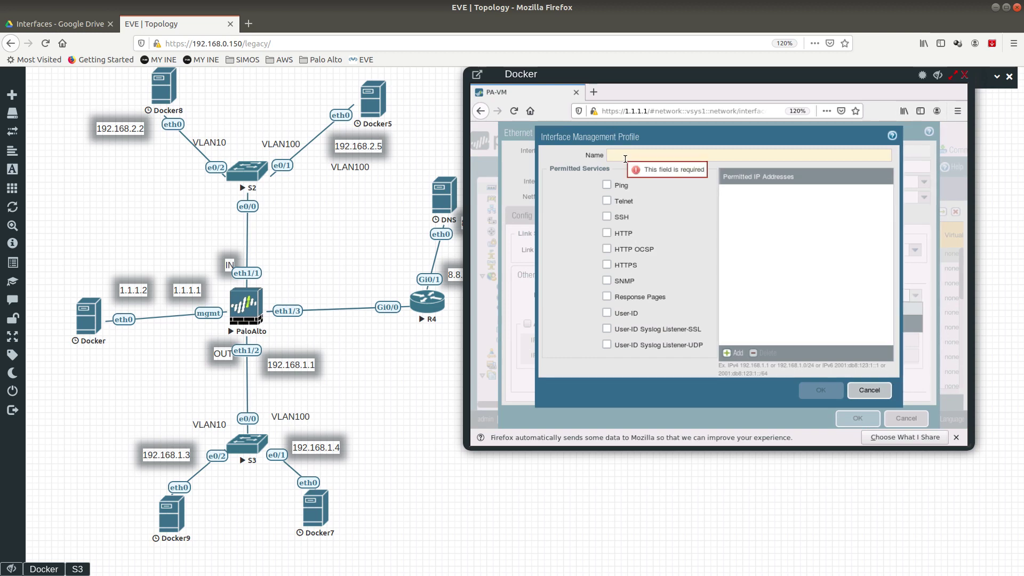
pyautogui.write('P')
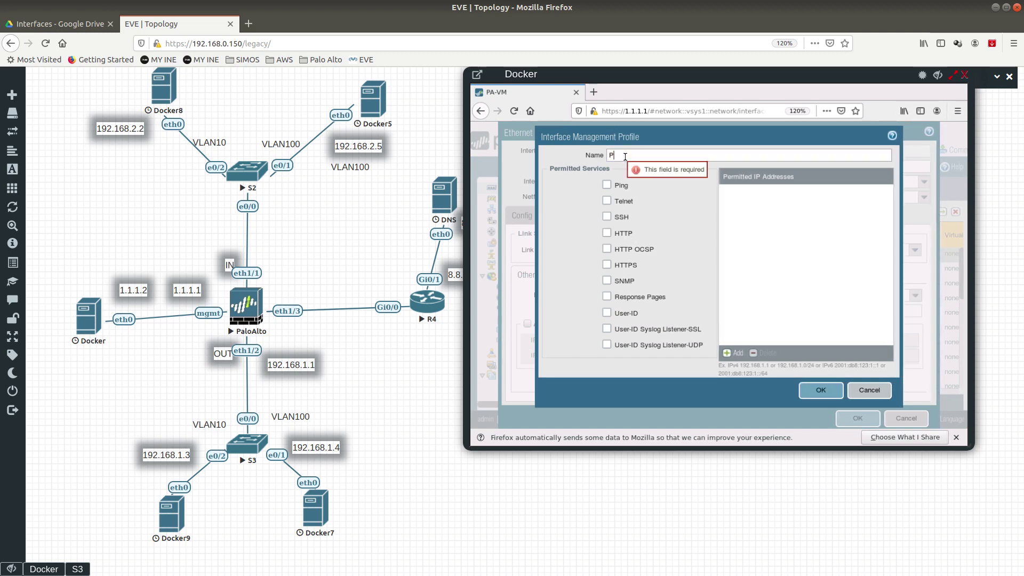
pyautogui.write('ING-HTTPS')
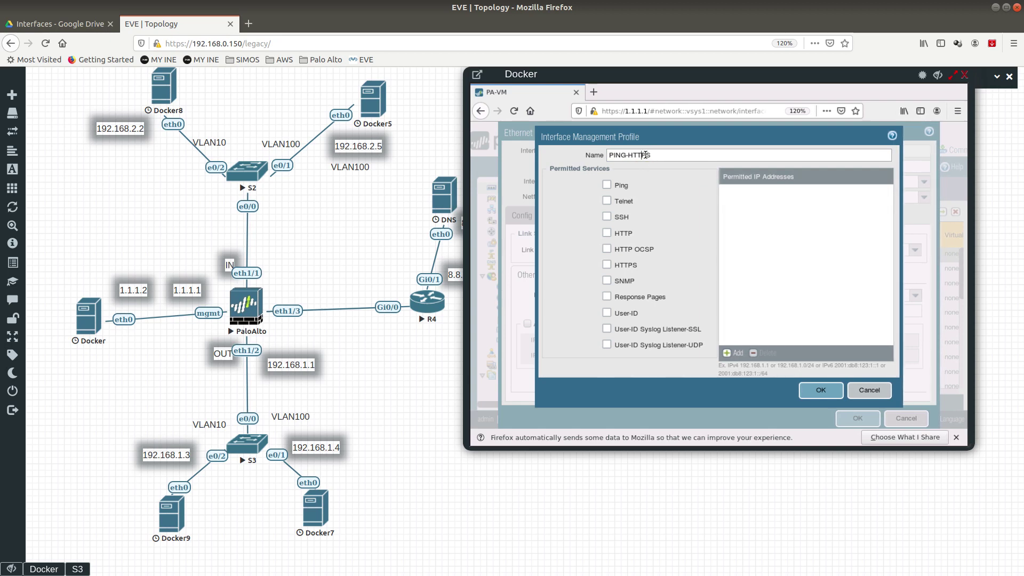
pyautogui.click(609, 183)
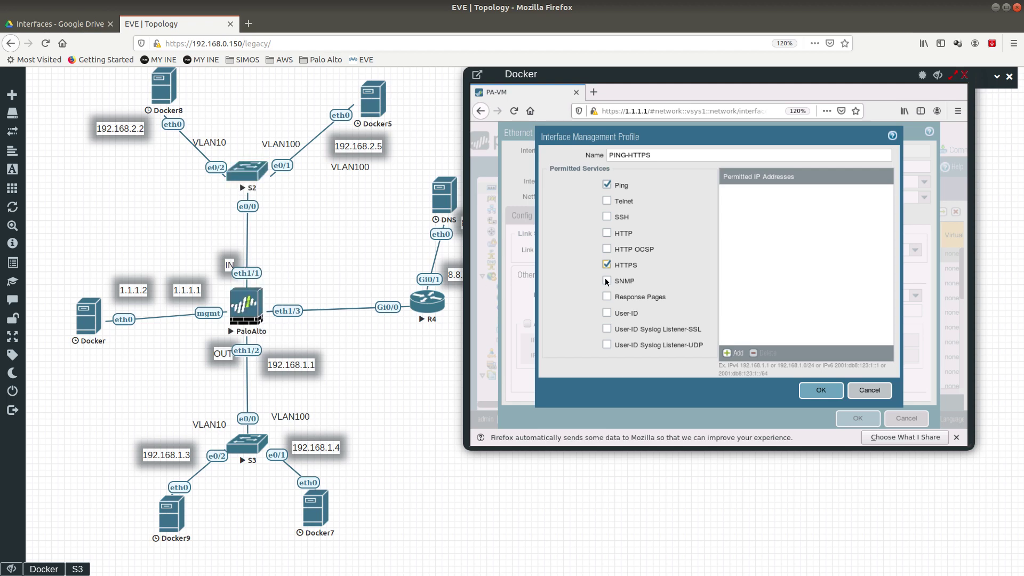
# - Save the PING-HTTPS profile and the ethernet1/1 Layer3 interface configuration
pyautogui.click(821, 391)
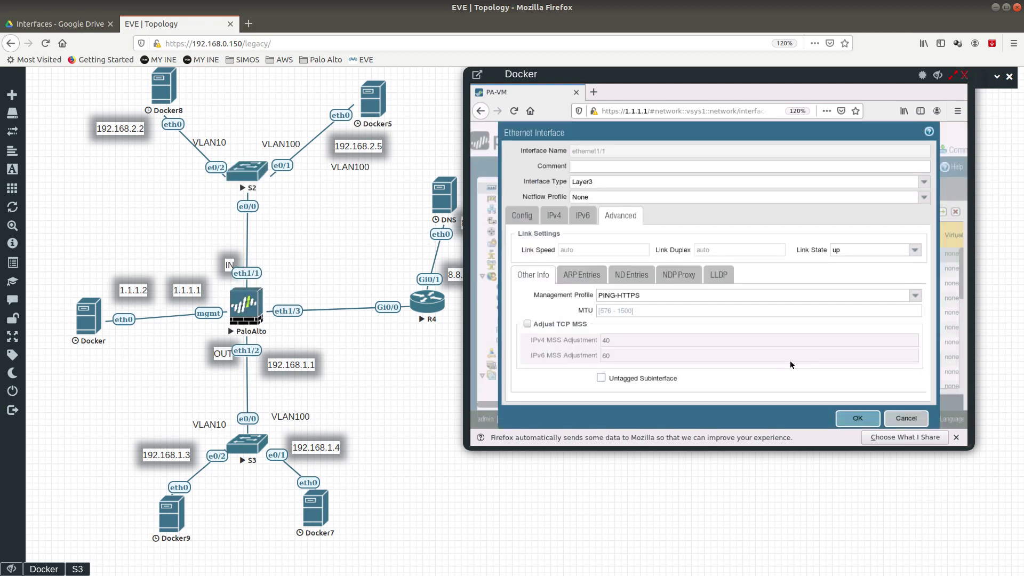
pyautogui.click(522, 217)
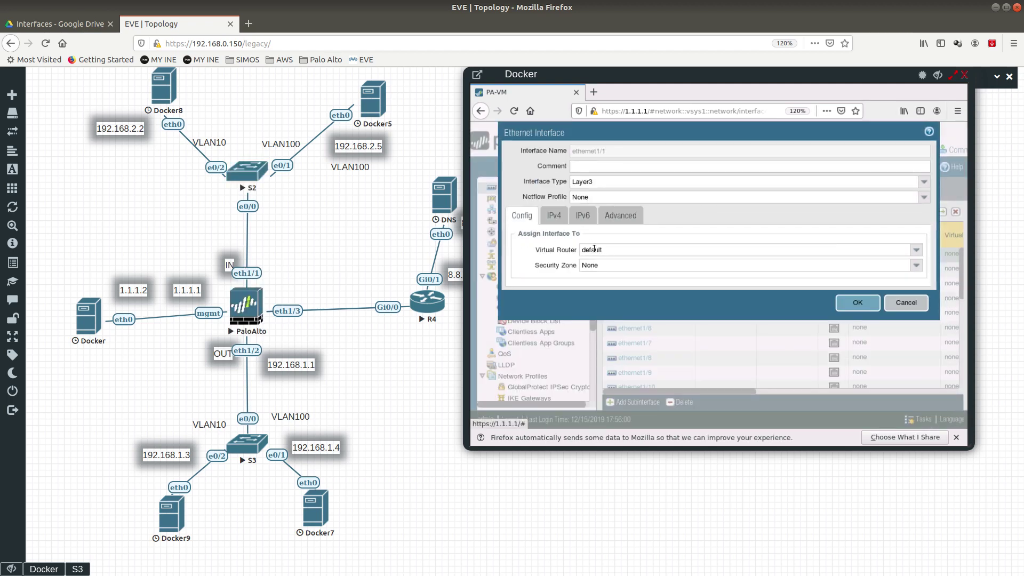
pyautogui.click(555, 215)
pyautogui.click(533, 216)
pyautogui.click(857, 303)
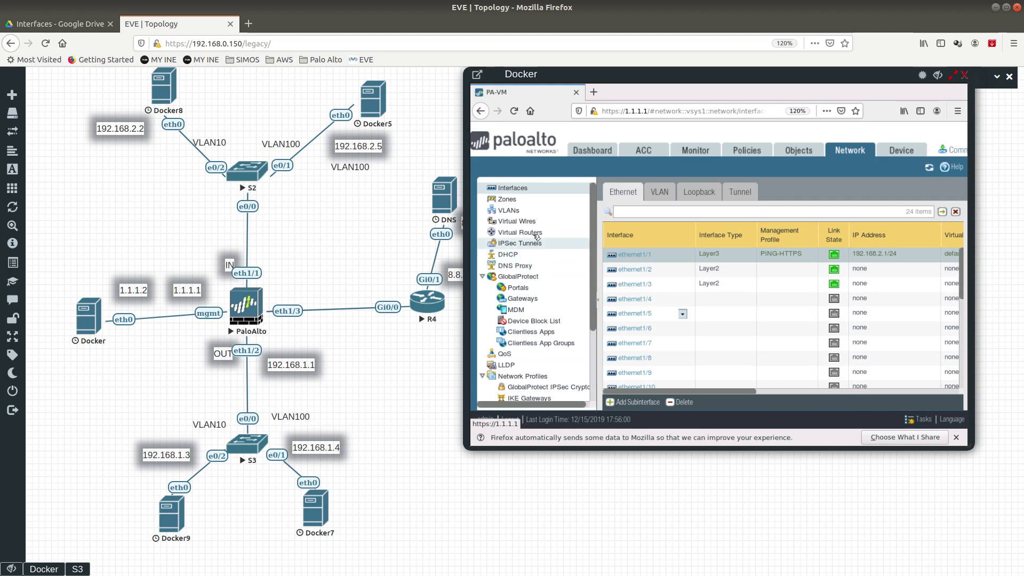
pyautogui.click(515, 202)
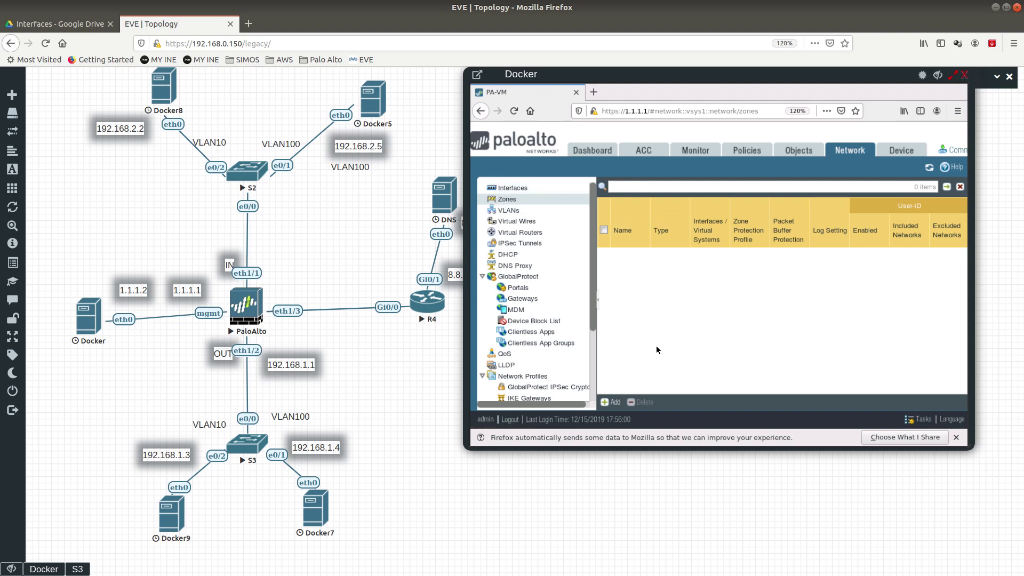
# - Create a security zone named 'in' containing ethernet1/1
pyautogui.click(612, 402)
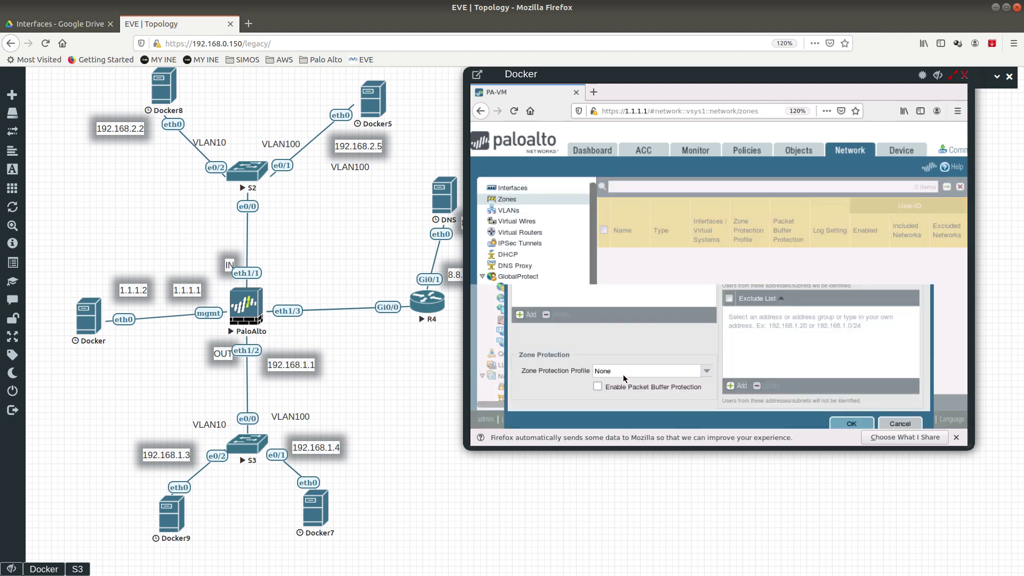
pyautogui.write('in')
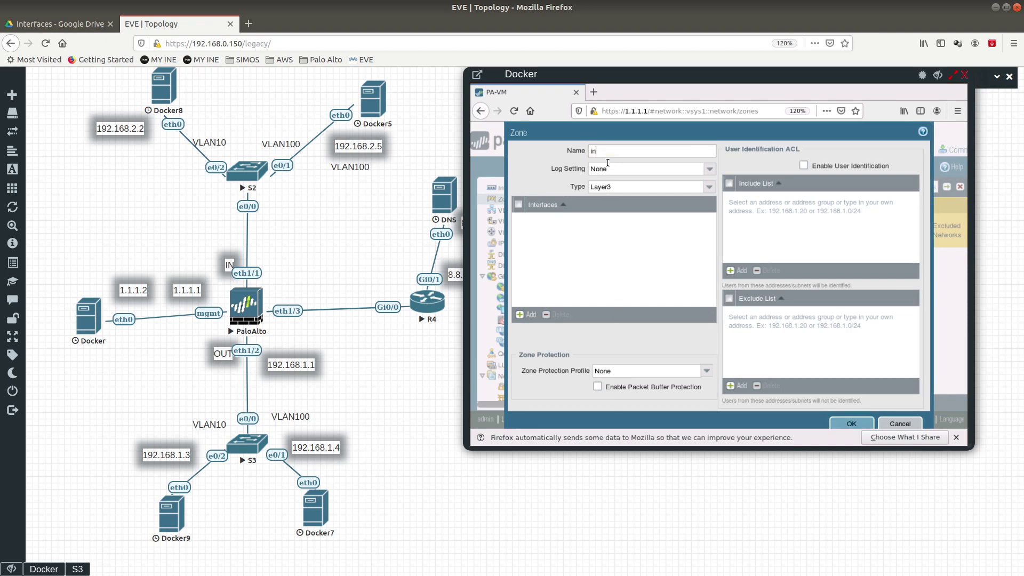
pyautogui.click(530, 315)
pyautogui.click(546, 235)
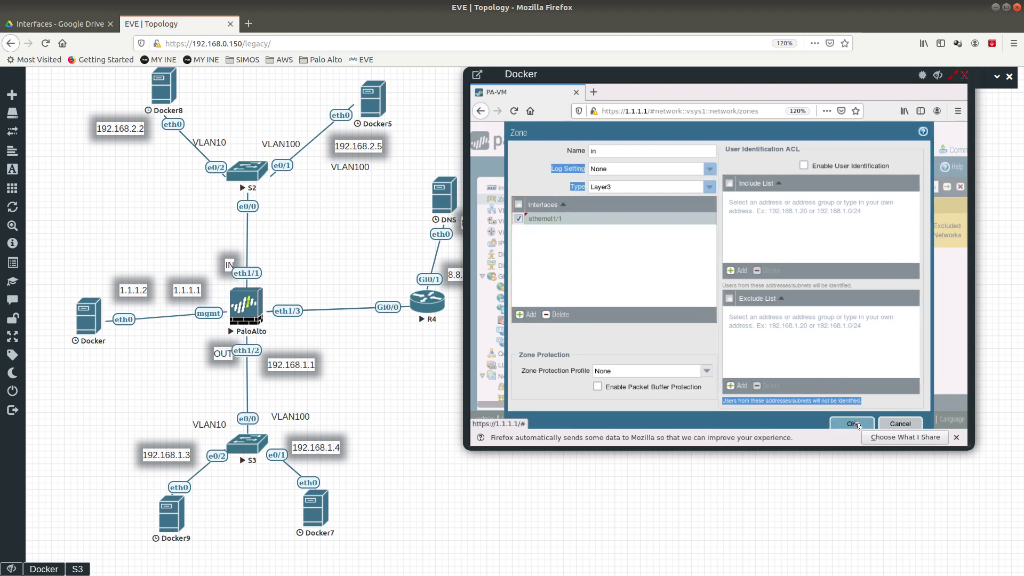
pyautogui.click(852, 424)
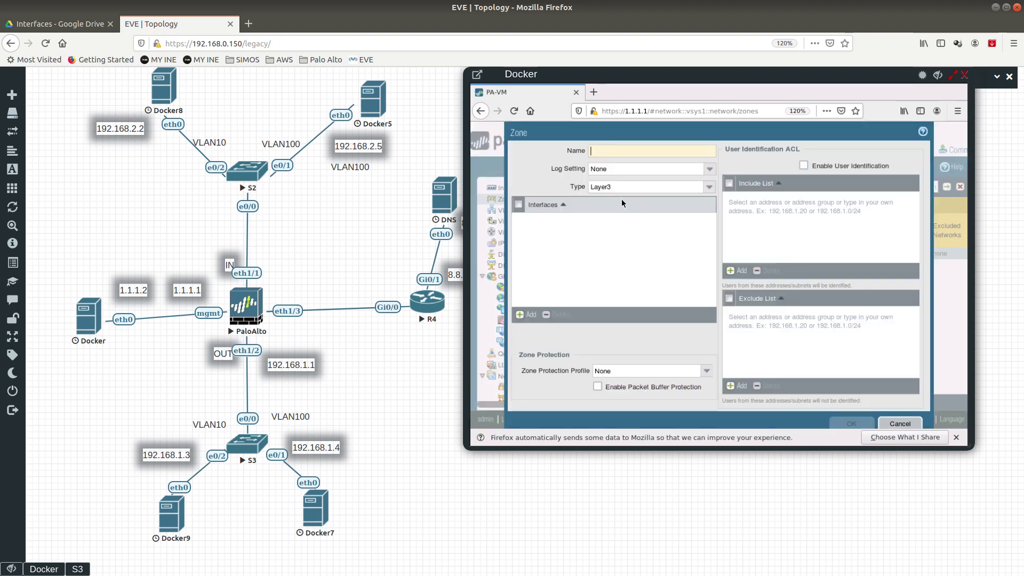
# - Start an 'out' zone, discard it unfinished, and return to the Ethernet interfaces list
pyautogui.write('out')
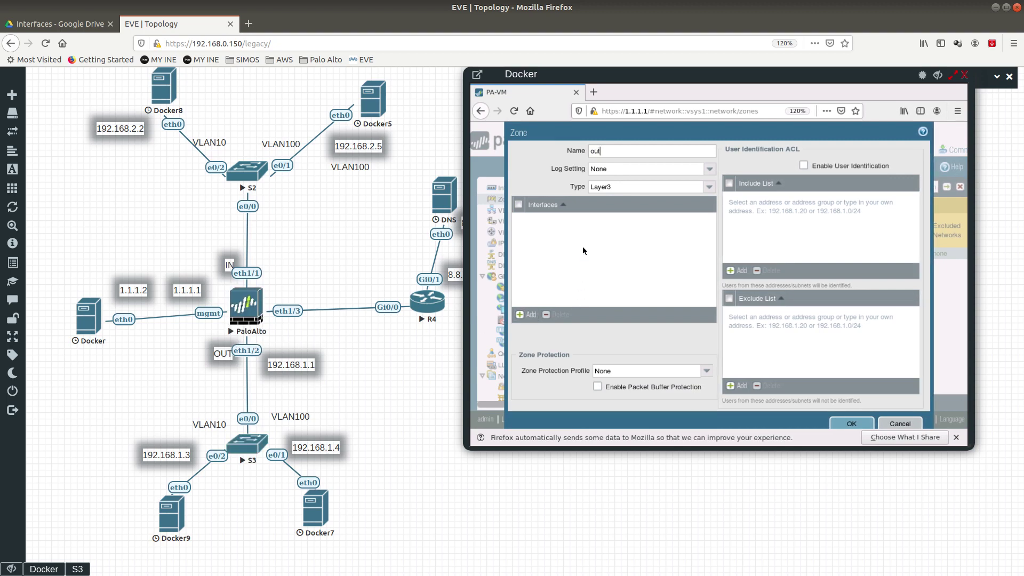
pyautogui.click(526, 314)
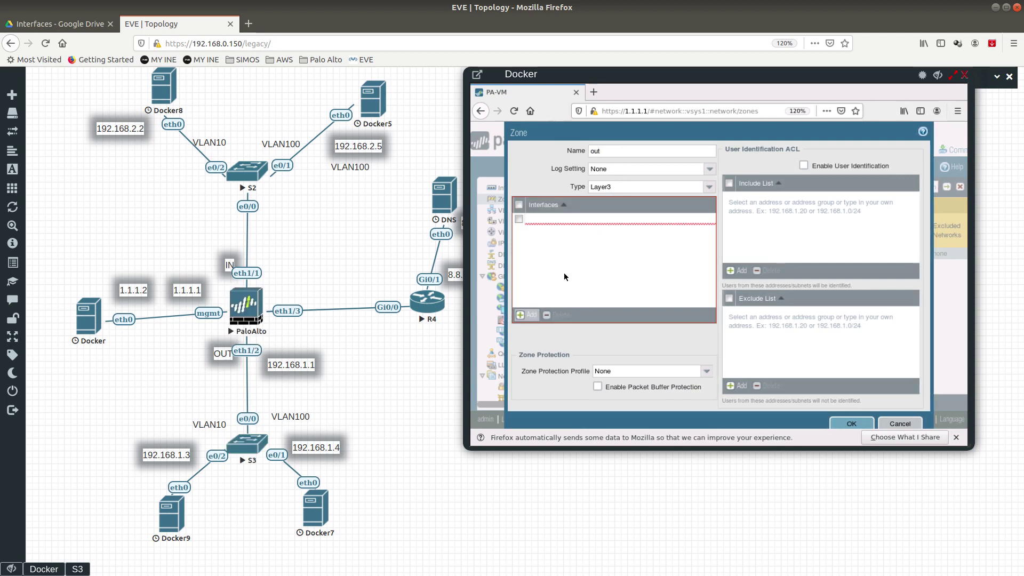
pyautogui.click(560, 286)
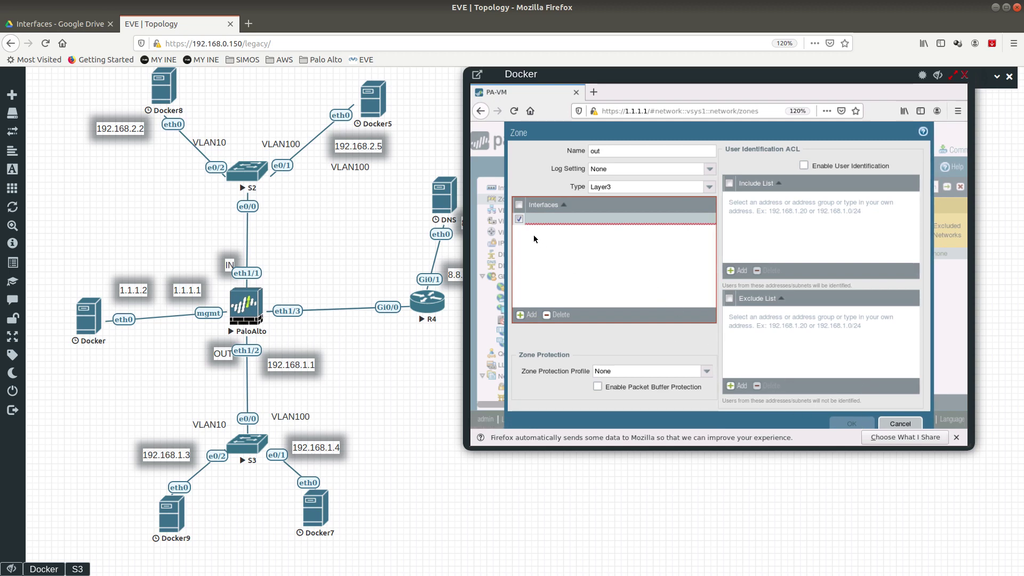
pyautogui.click(519, 221)
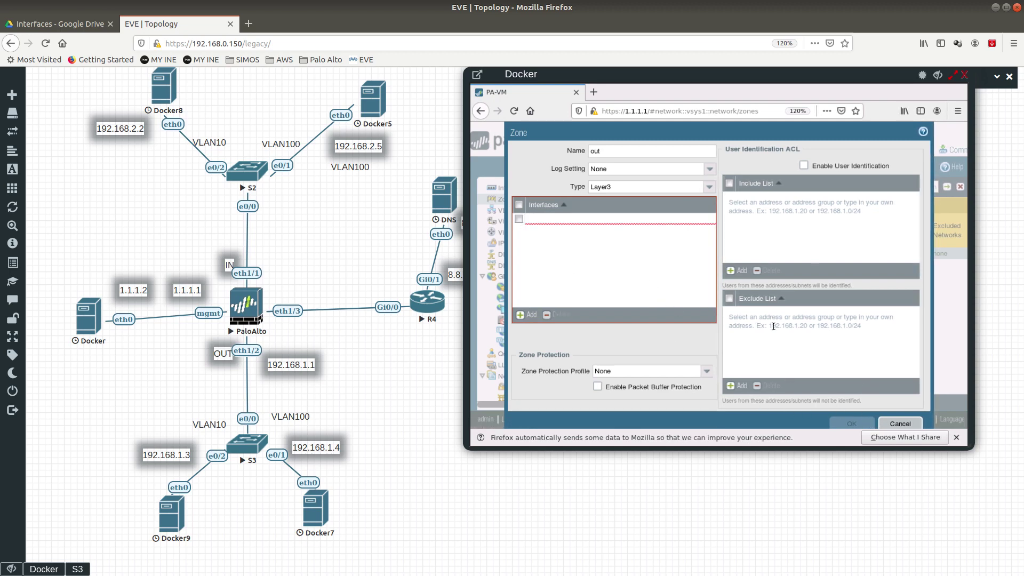
pyautogui.click(901, 424)
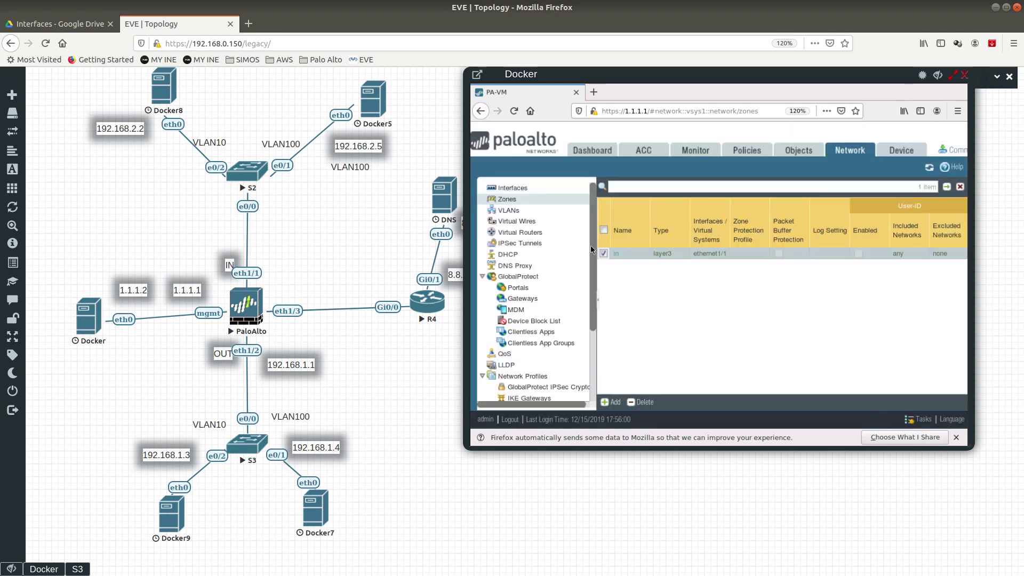
pyautogui.click(513, 189)
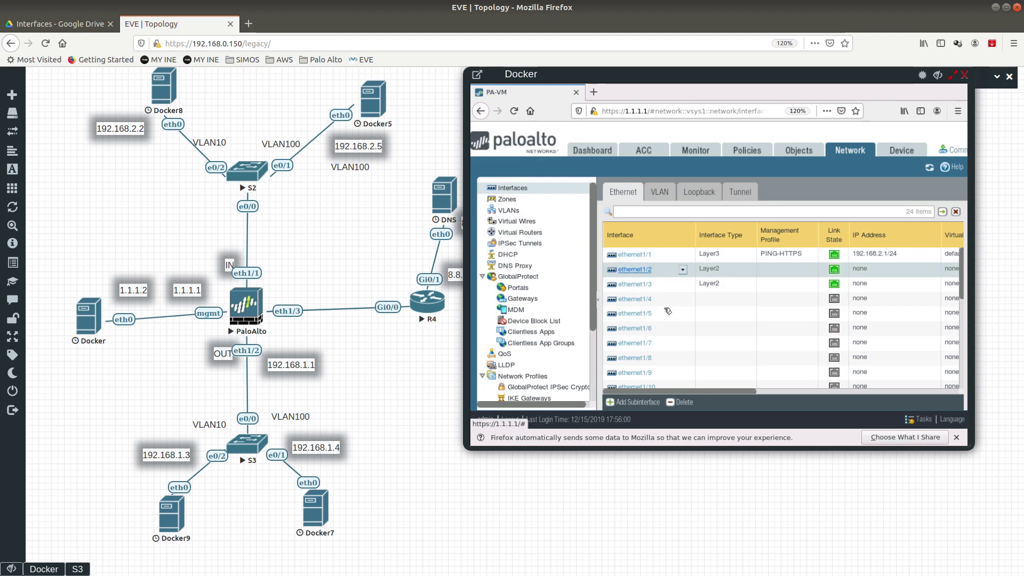
# - Set ethernet1/2 to Layer3 on the 'default' virtual router
pyautogui.click(627, 270)
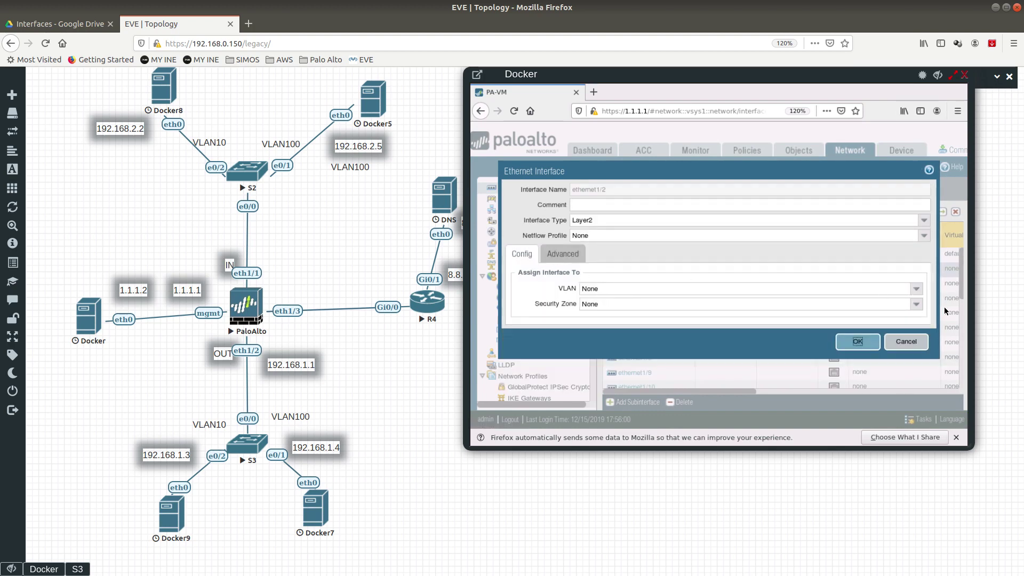
pyautogui.click(921, 287)
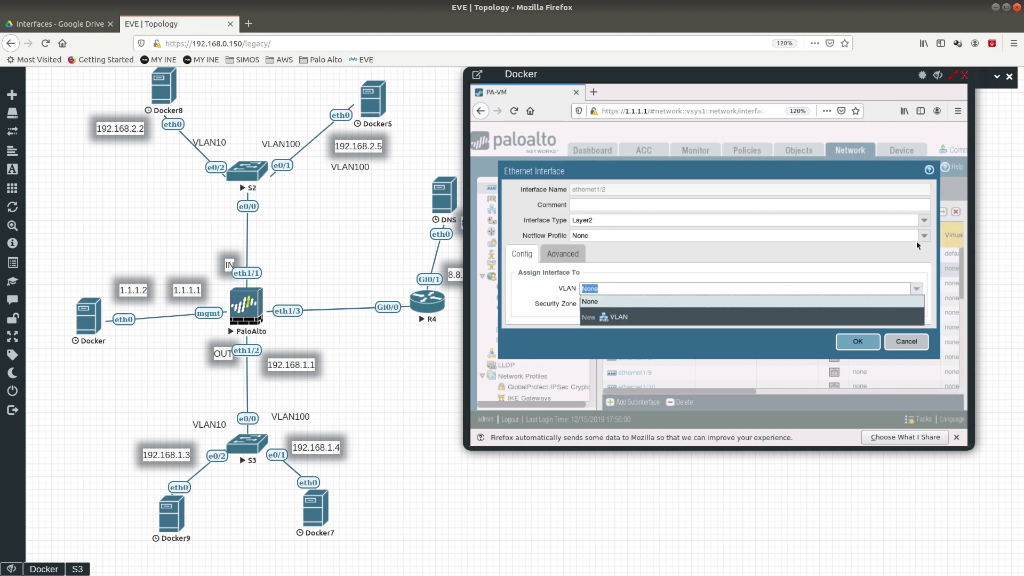
pyautogui.click(922, 220)
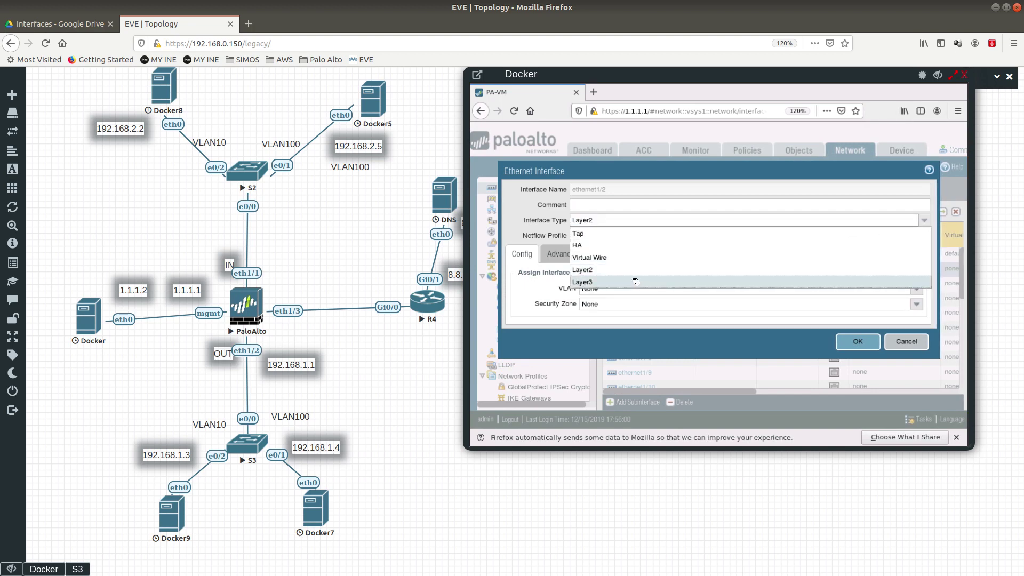
pyautogui.click(634, 281)
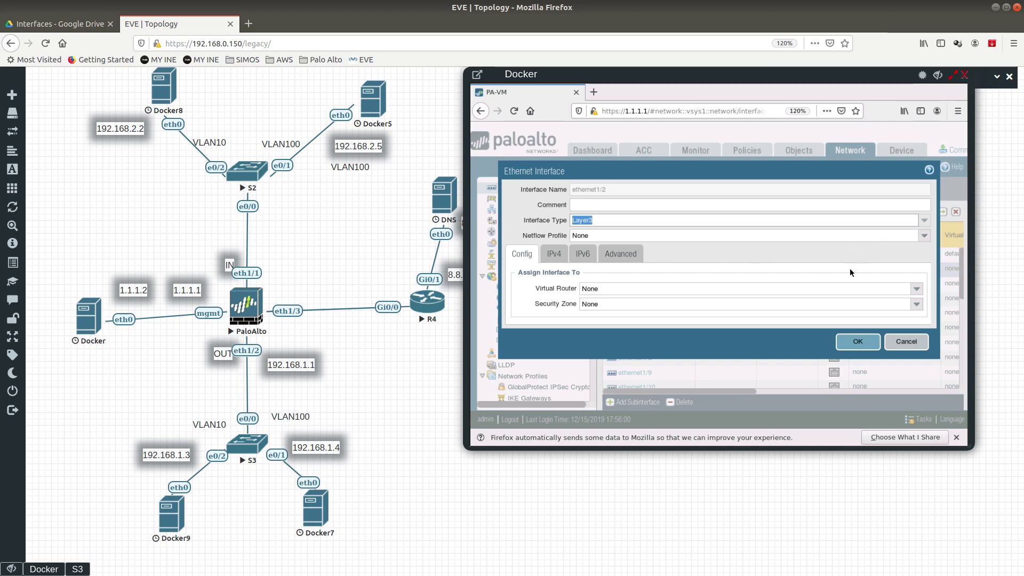
pyautogui.click(907, 288)
pyautogui.click(589, 307)
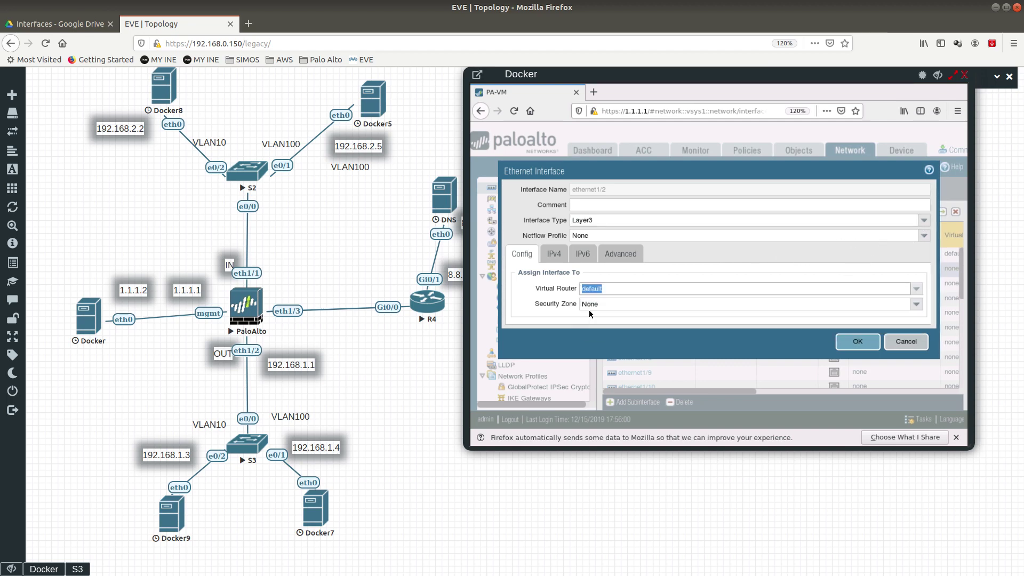
# - Add the static IPv4 address 192.168.1.1/24 to ethernet1/2
pyautogui.click(555, 254)
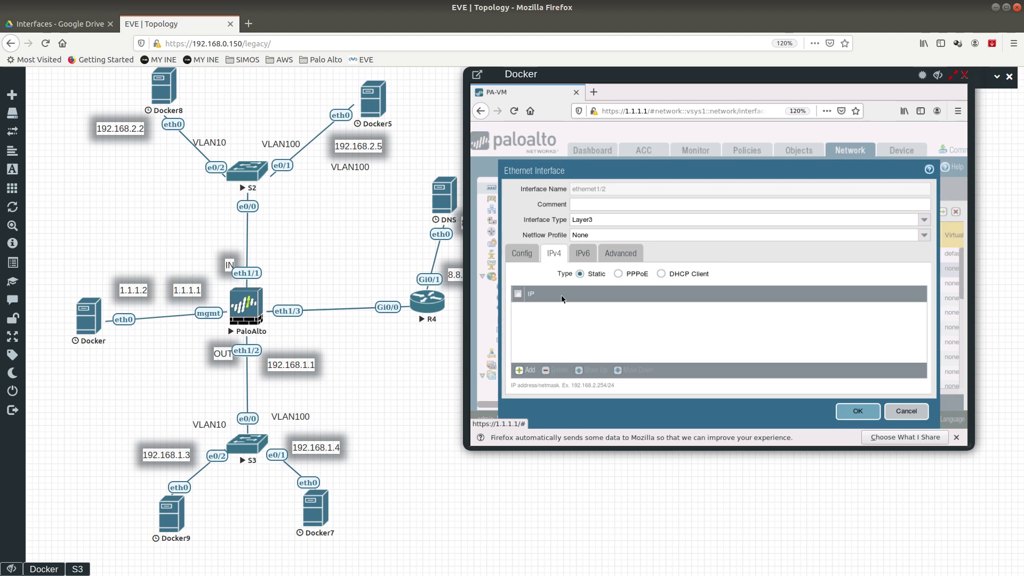
pyautogui.click(526, 371)
pyautogui.write('192.')
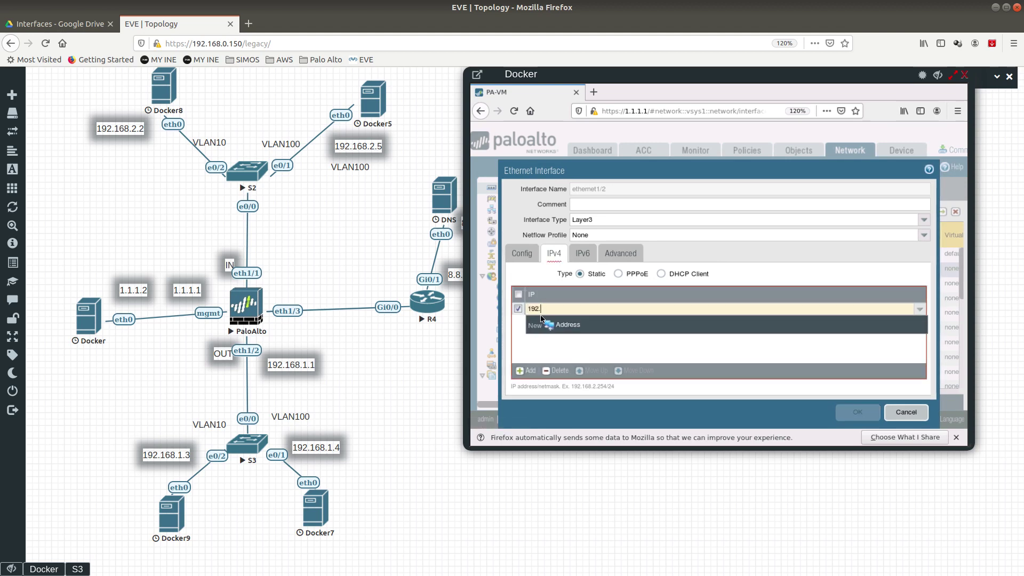
pyautogui.write('168.1.1/24')
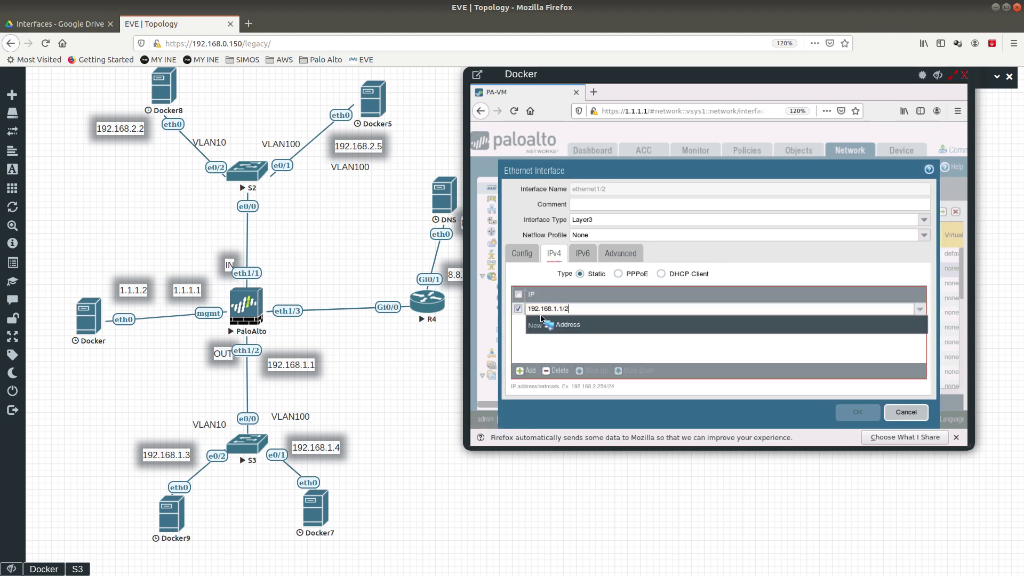
pyautogui.click(542, 340)
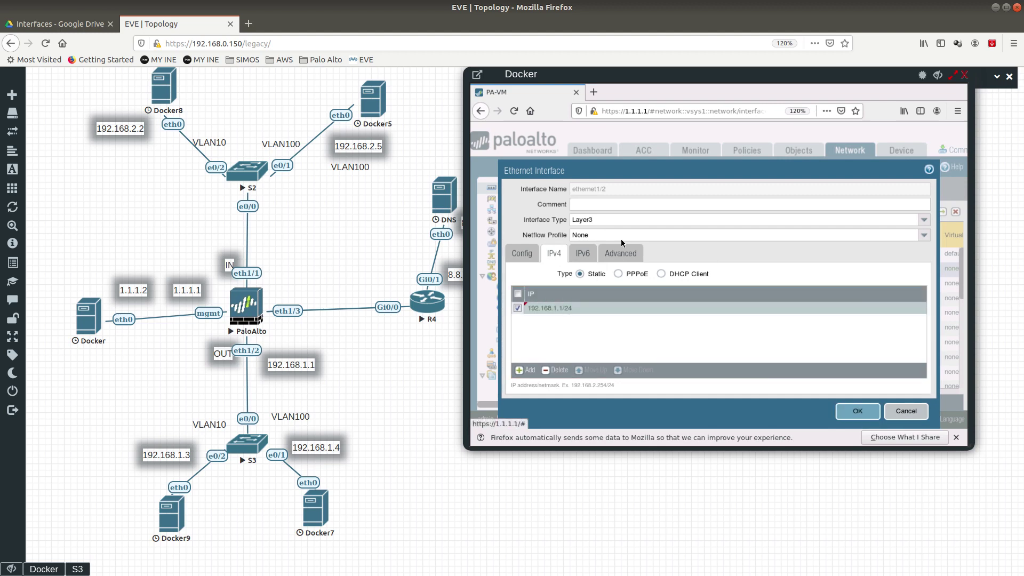
pyautogui.click(615, 253)
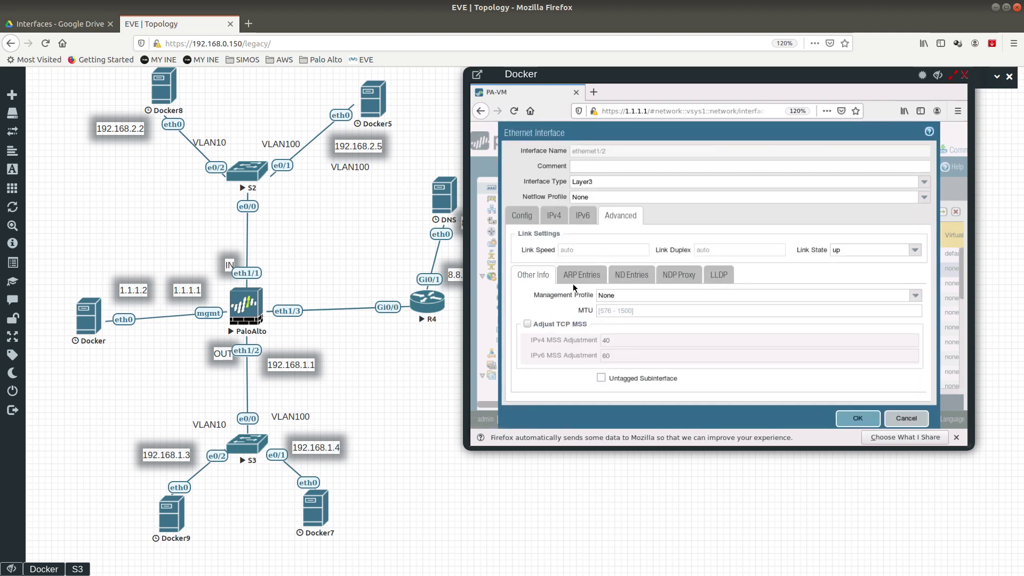
# - Create and apply a PING management profile permitting only Ping, then save ethernet1/2
pyautogui.click(914, 296)
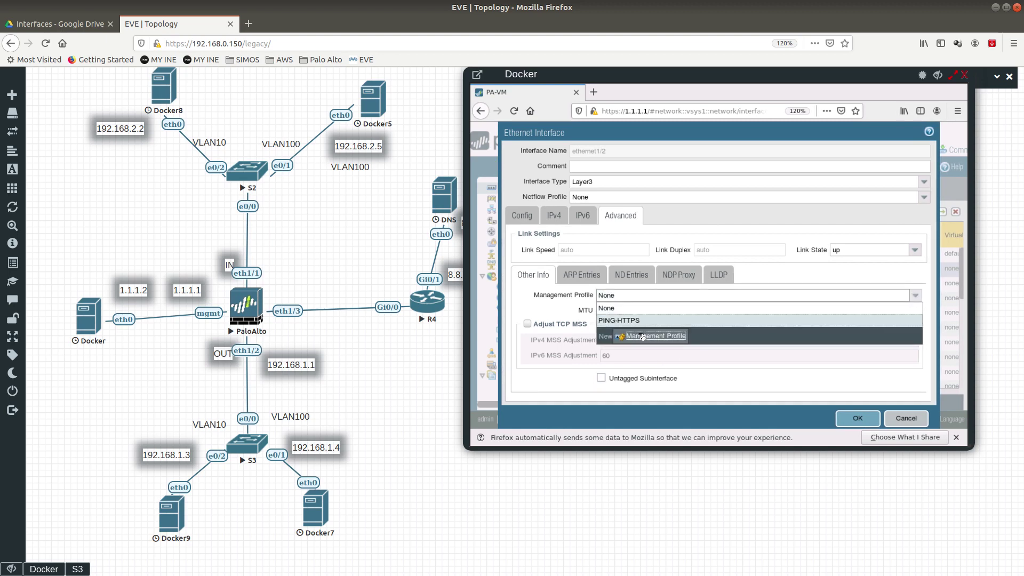
pyautogui.click(640, 336)
pyautogui.click(606, 184)
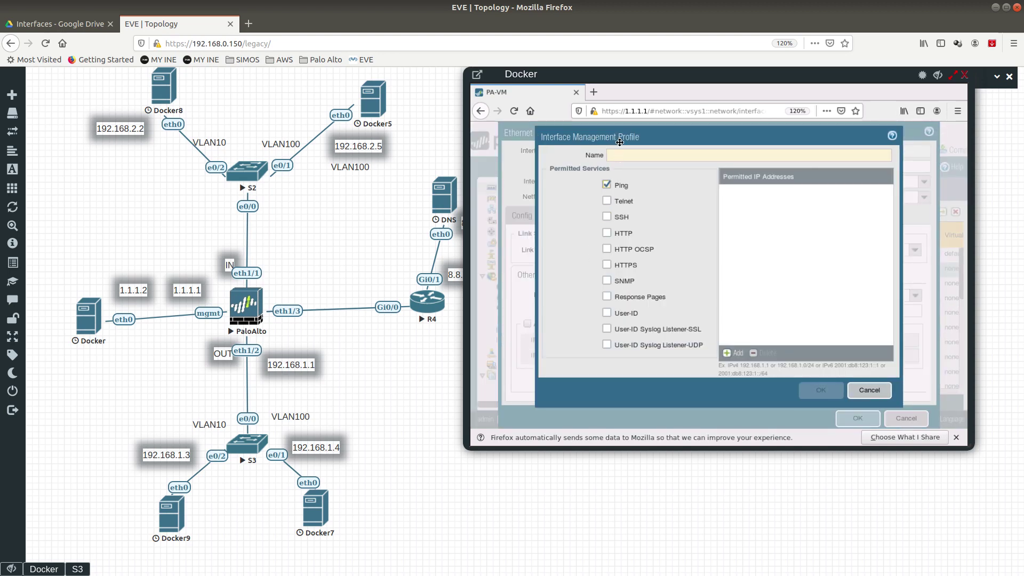
pyautogui.click(622, 154)
pyautogui.write('PING')
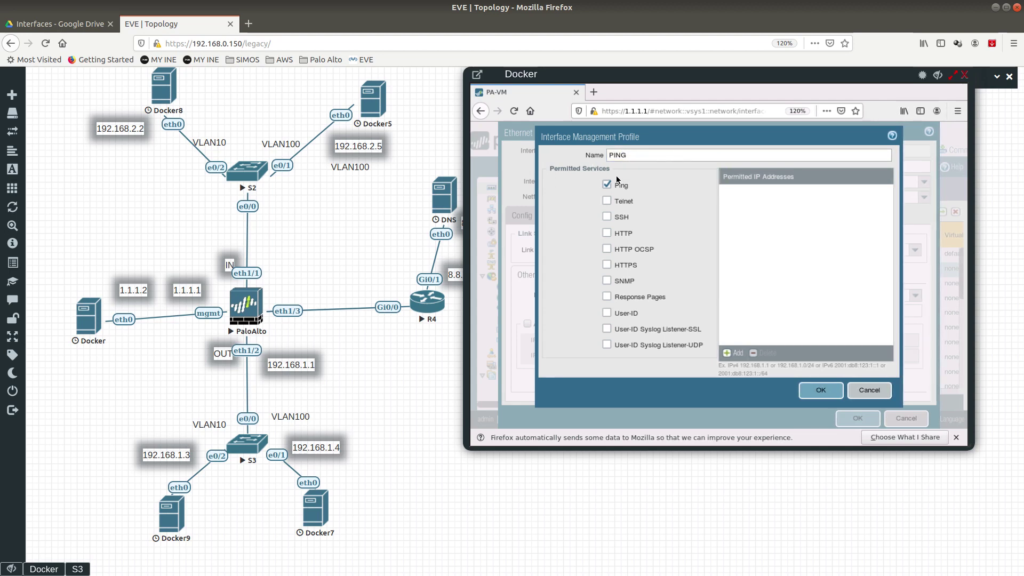
pyautogui.click(837, 394)
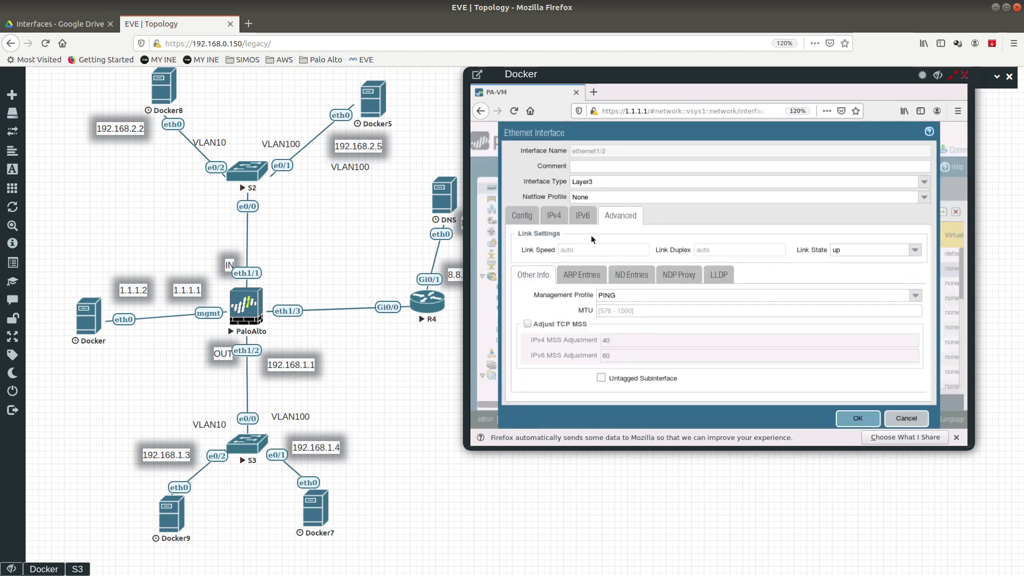
pyautogui.click(522, 216)
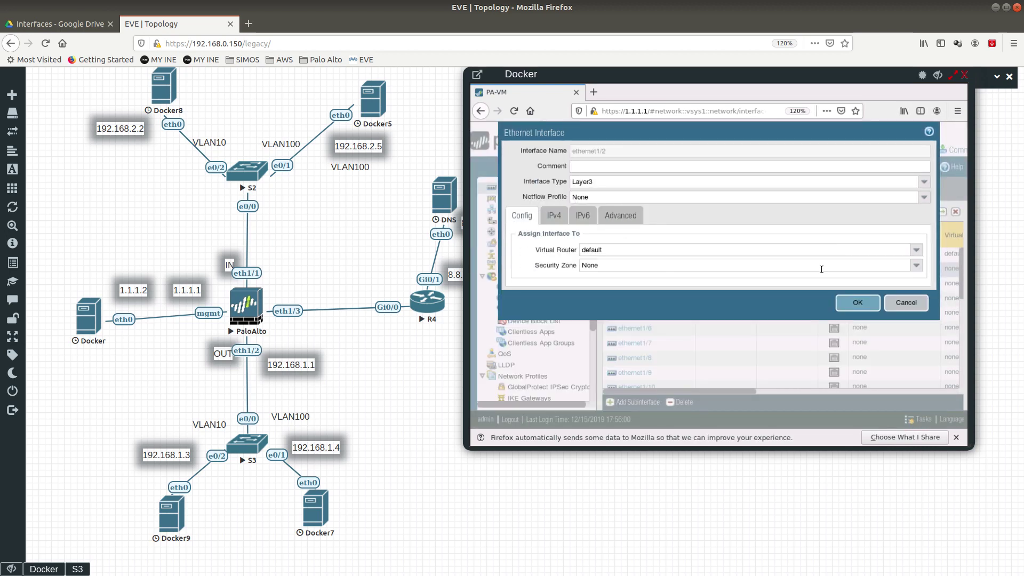
pyautogui.click(853, 304)
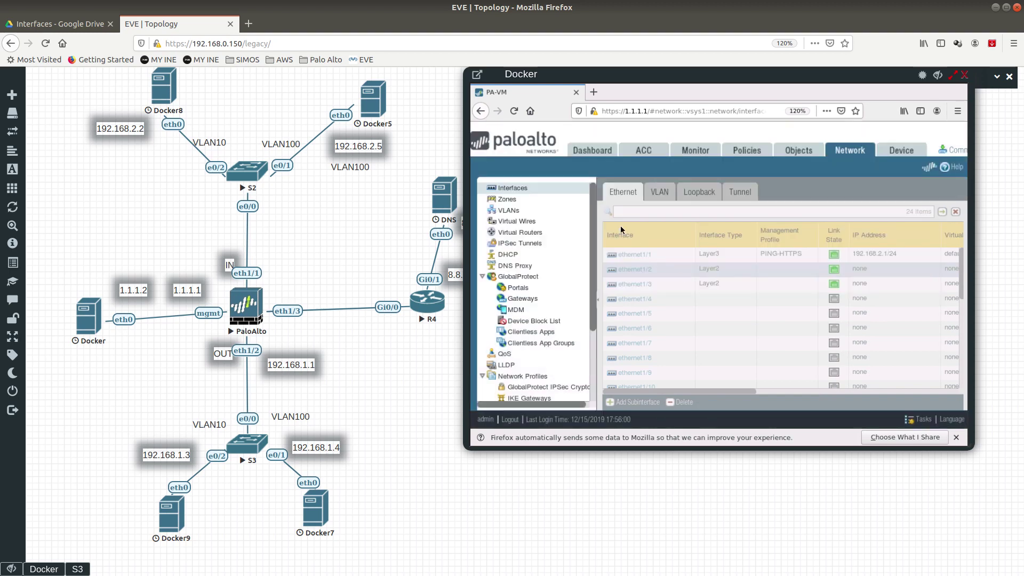
# - Add a Layer3 zone named 'out' with ethernet1/2 as its interface
pyautogui.click(510, 200)
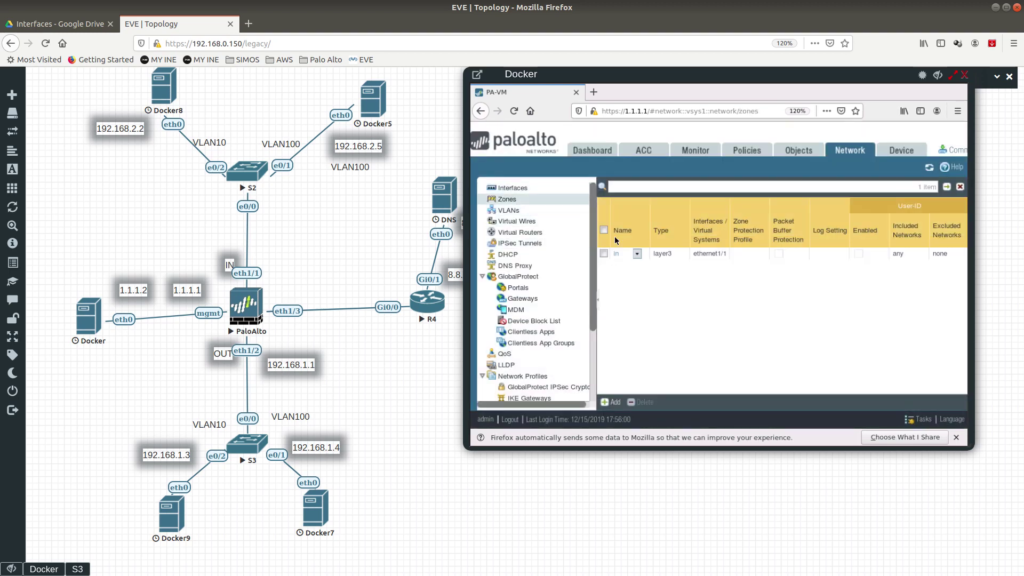
pyautogui.click(611, 402)
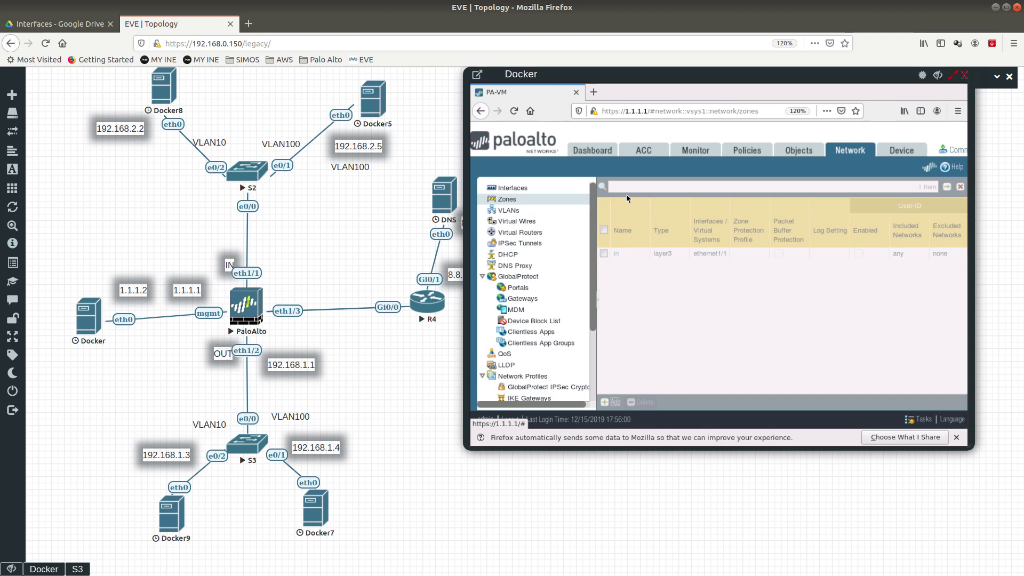
pyautogui.write('out')
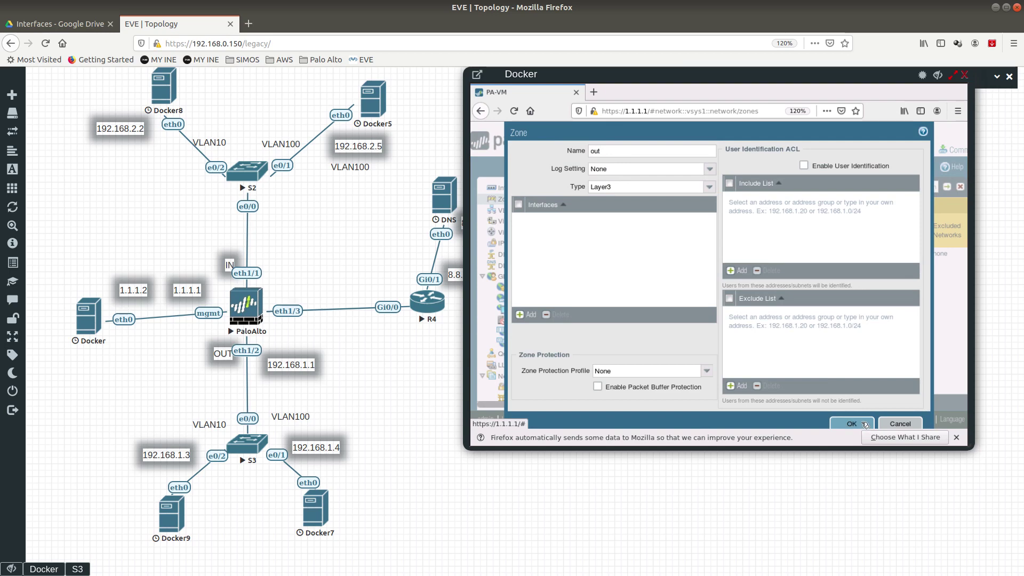
pyautogui.click(528, 315)
pyautogui.click(550, 233)
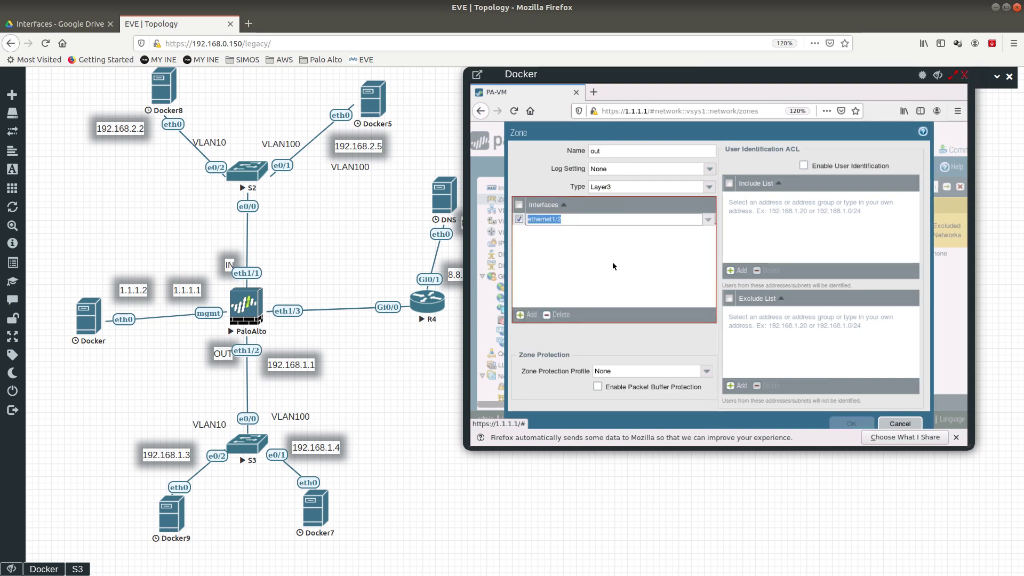
pyautogui.click(852, 423)
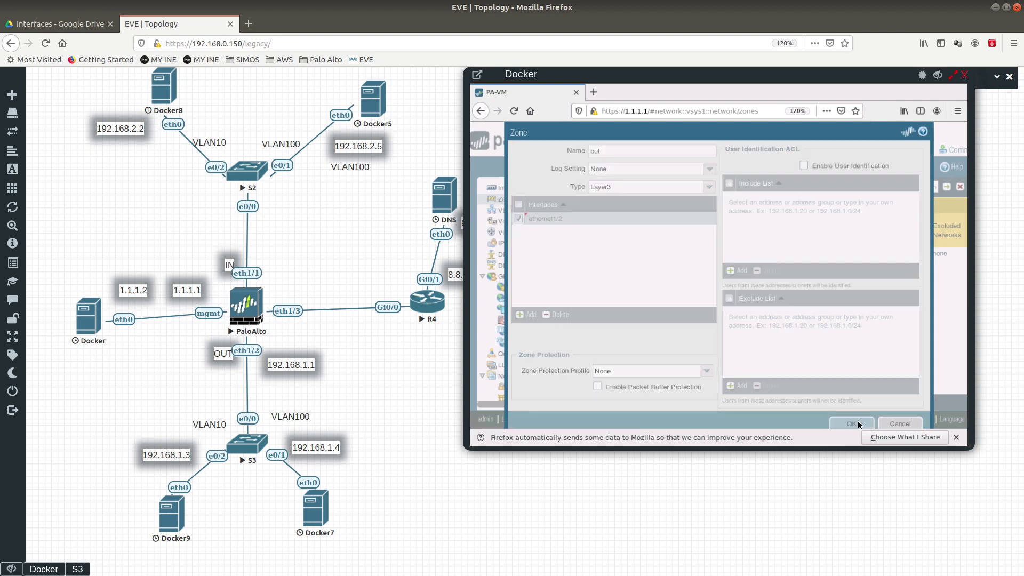
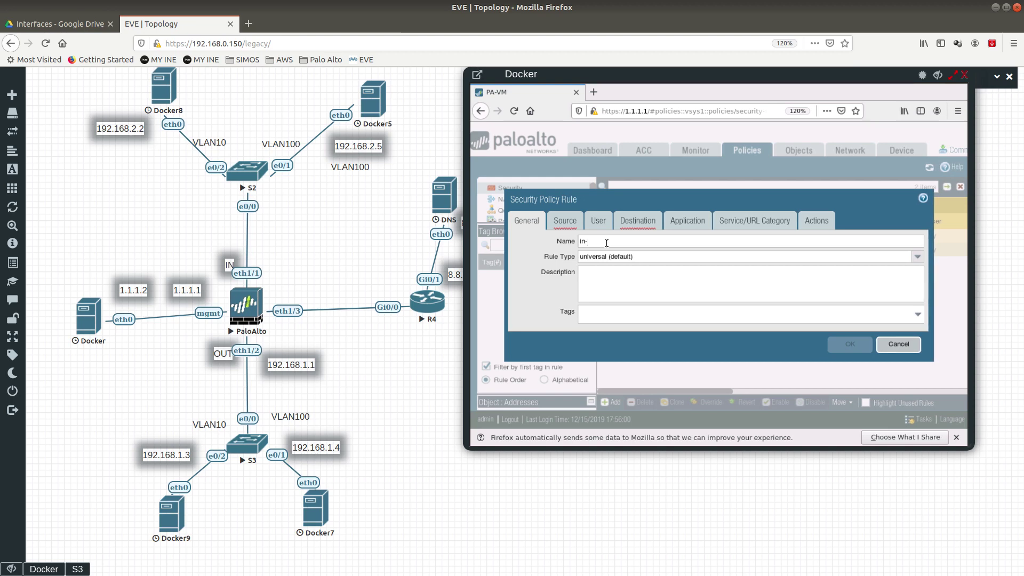
# - Create security rule in-to-out with source zone in, destination zone out, and action Allow
pyautogui.write('to-out')
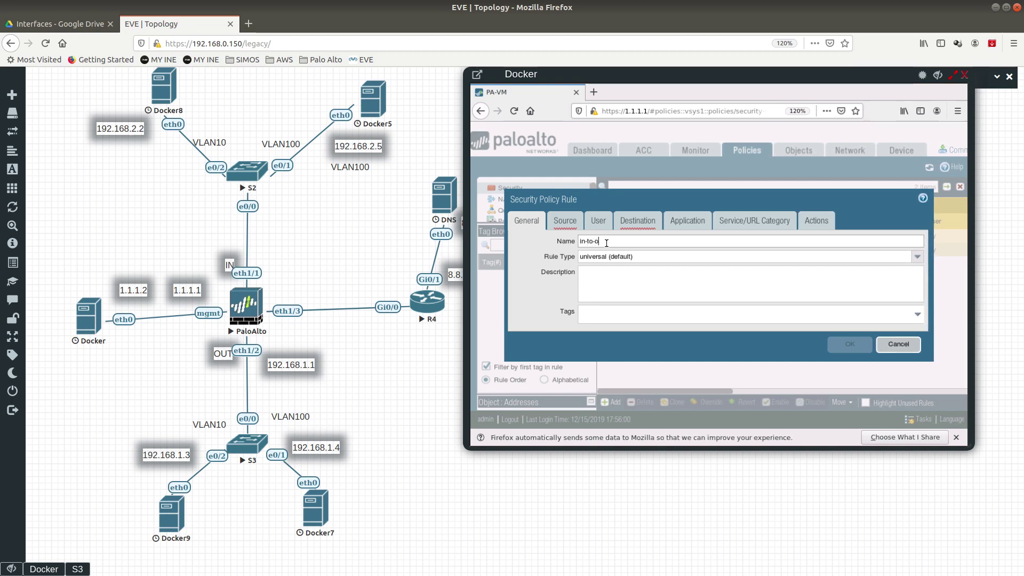
pyautogui.click(565, 221)
pyautogui.click(529, 366)
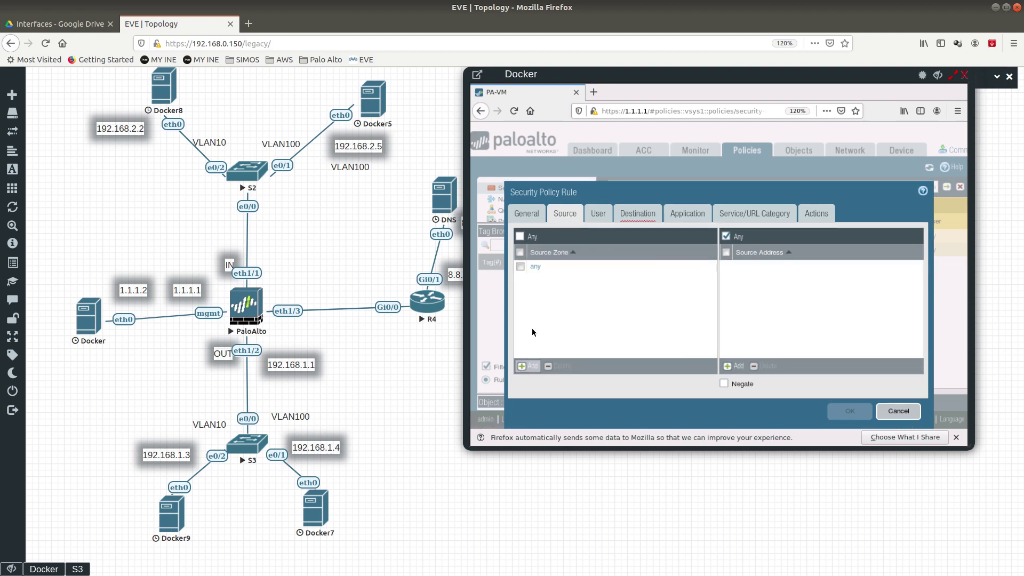
pyautogui.click(533, 282)
pyautogui.click(638, 214)
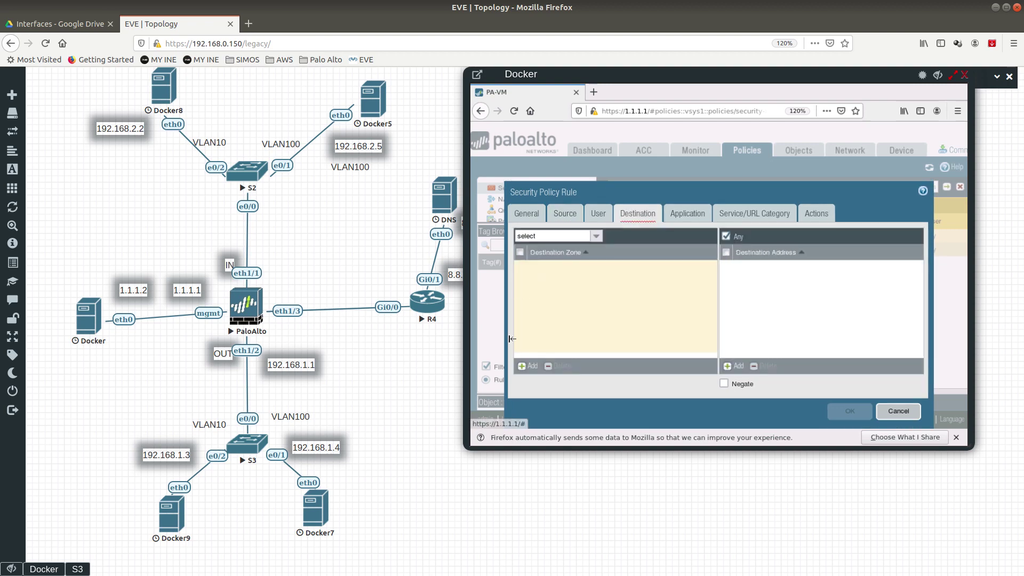
pyautogui.click(531, 368)
pyautogui.click(571, 283)
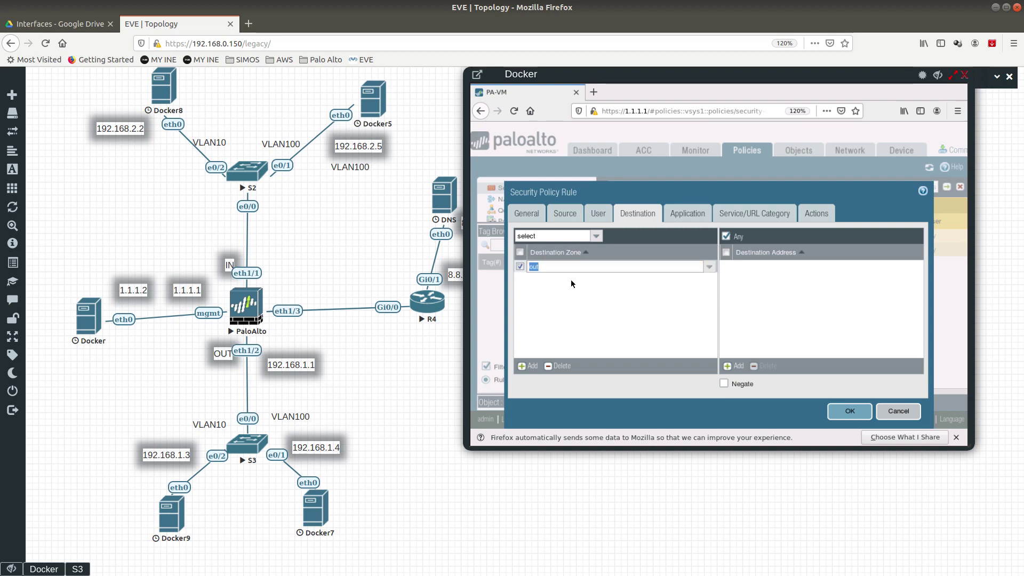
pyautogui.click(794, 213)
pyautogui.click(816, 213)
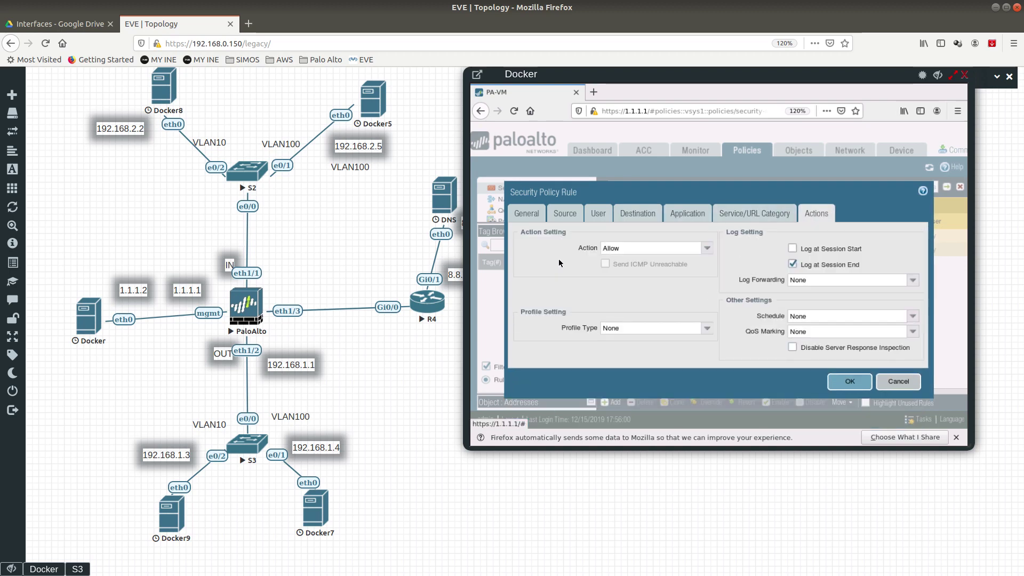
pyautogui.click(850, 381)
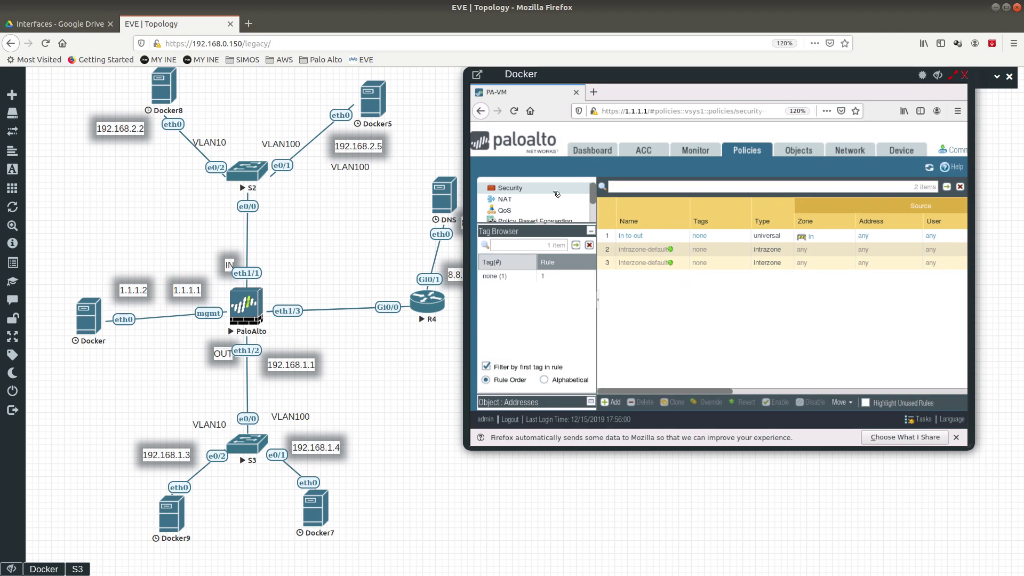
# - Check the in/out zones and ethernet1/1–1/3 interfaces, then commit the pending changes
pyautogui.click(849, 151)
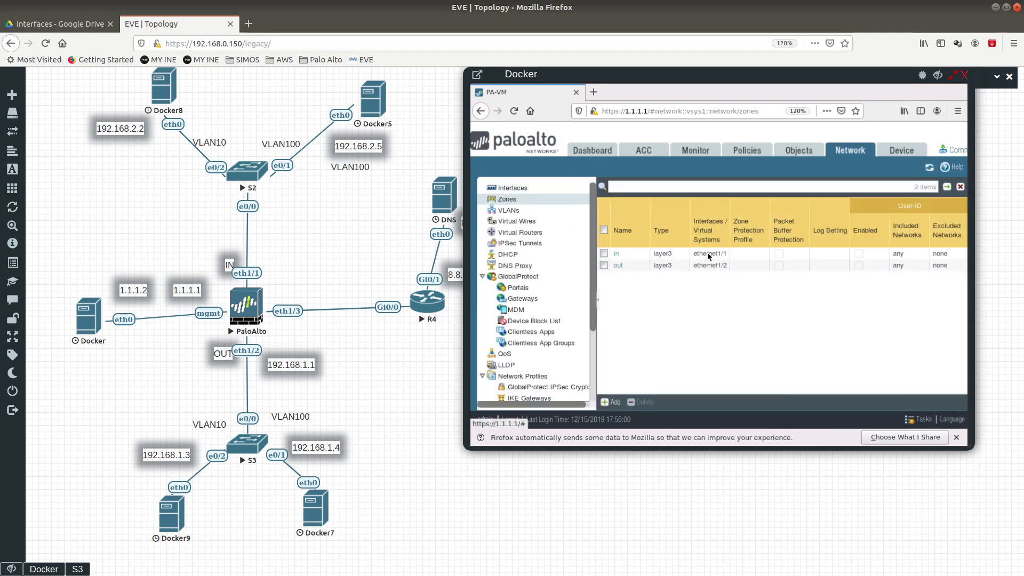
pyautogui.click(510, 189)
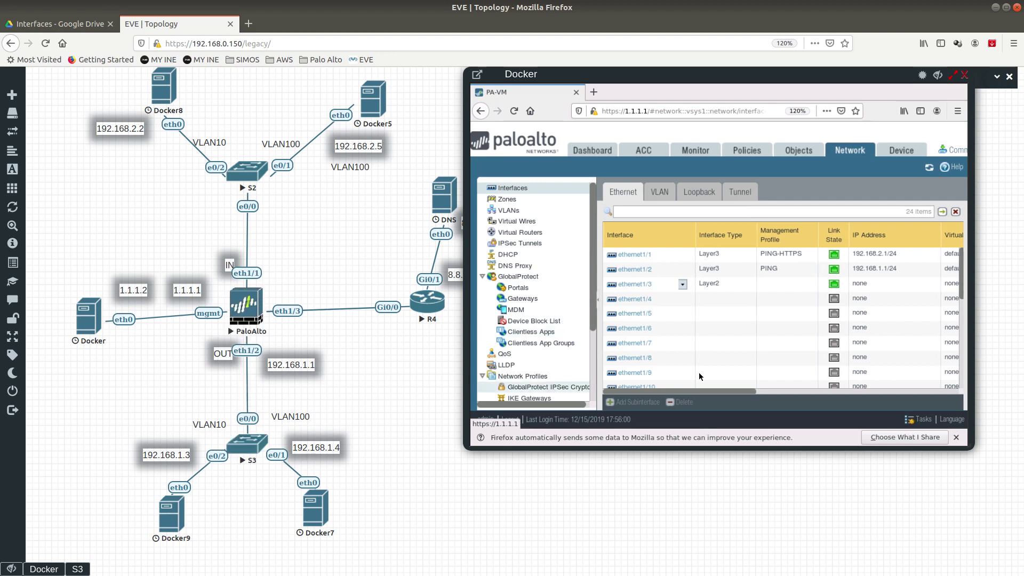
pyautogui.click(953, 153)
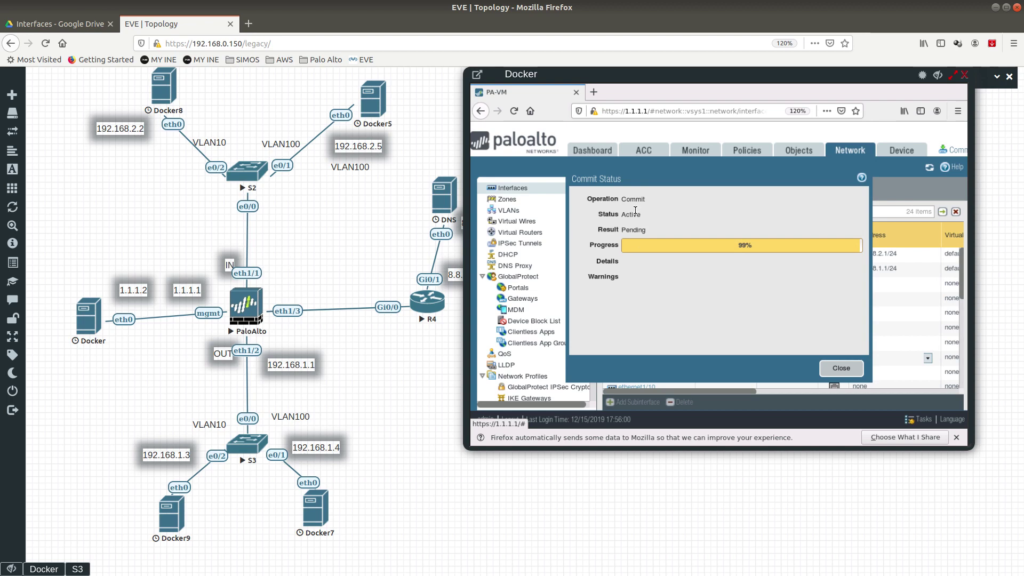
pyautogui.click(844, 371)
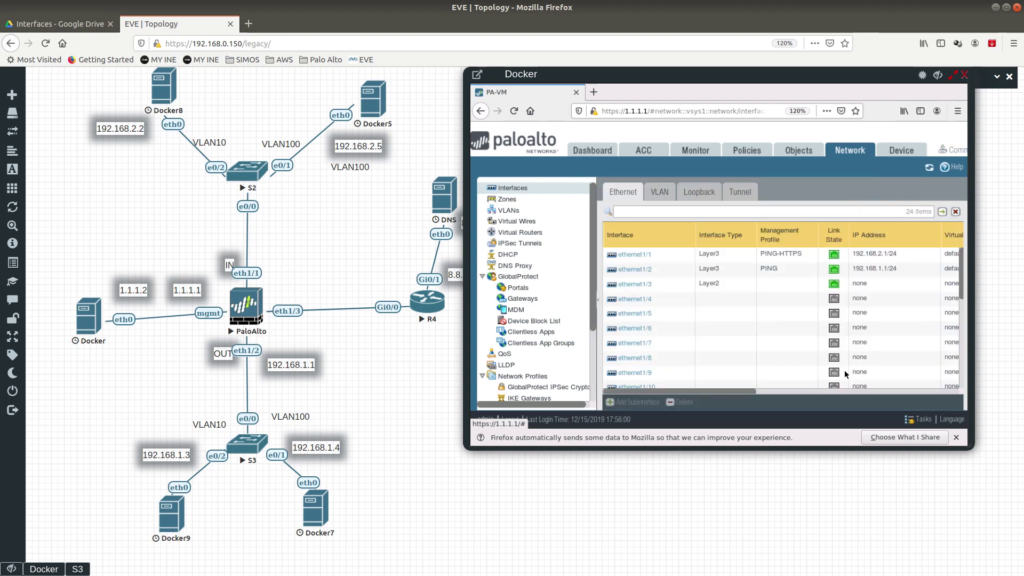
# - Open the Docker5 console and close it after it fails to connect
pyautogui.click(372, 103)
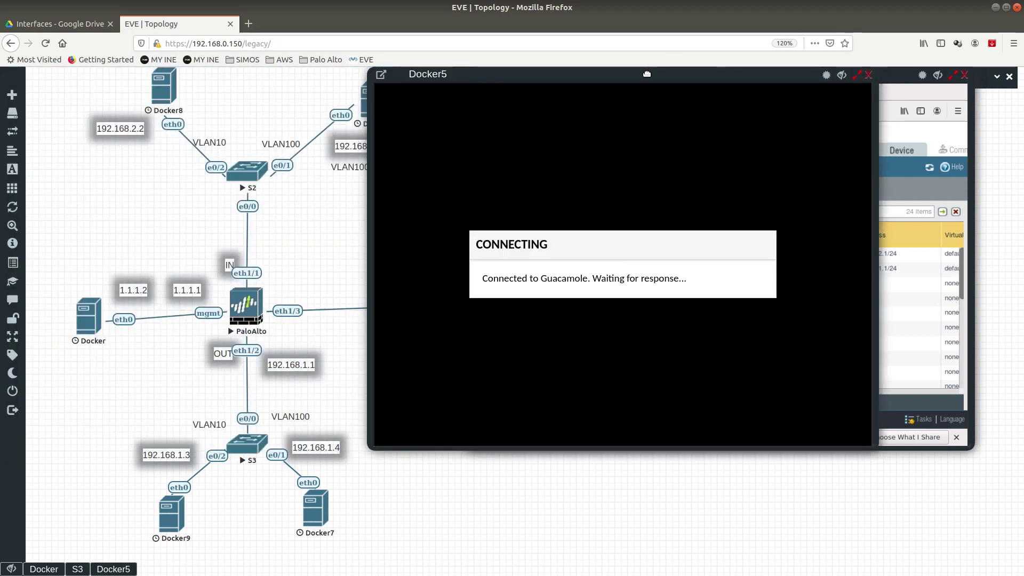
pyautogui.moveTo(590, 80); pyautogui.dragTo(621, 86)
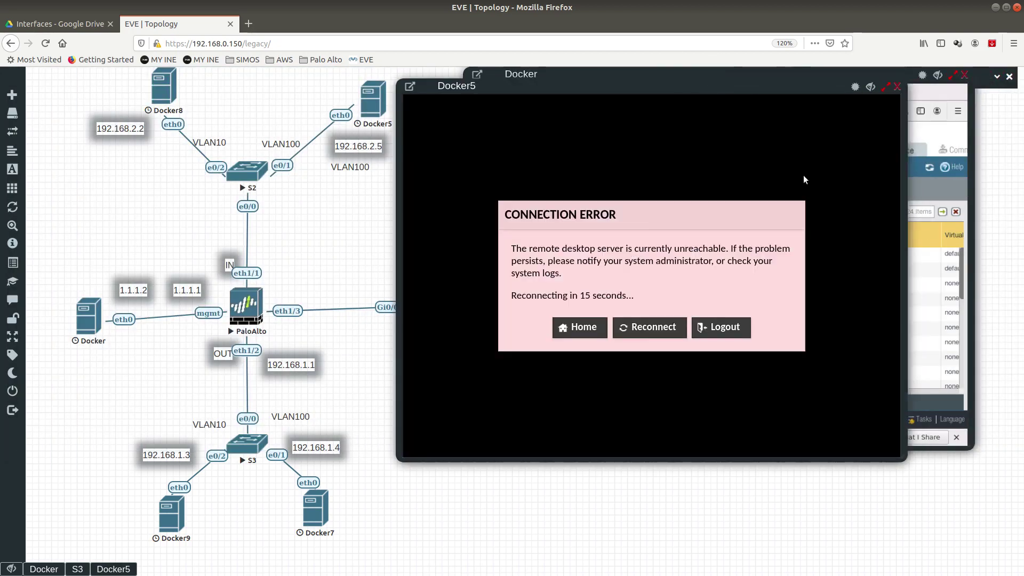
pyautogui.click(897, 87)
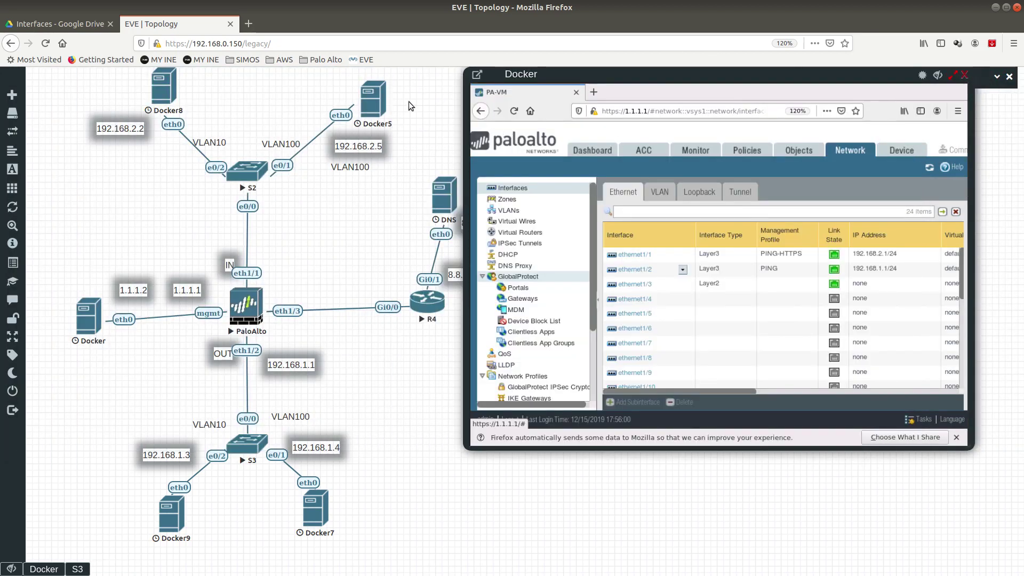
# - Wipe and restart the Docker5 node, then open a fresh console to it
pyautogui.rightClick(377, 105)
pyautogui.click(406, 130)
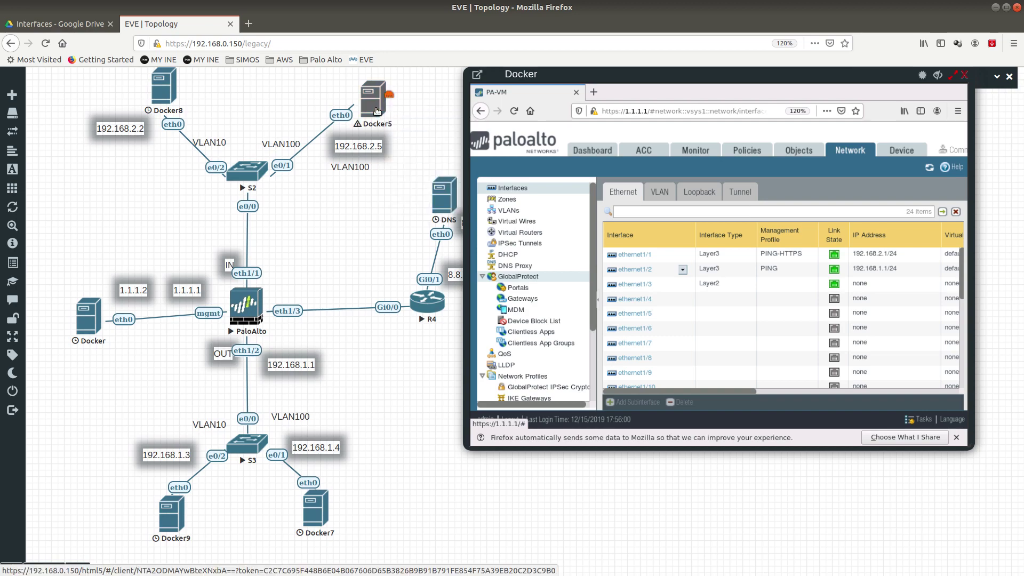
pyautogui.rightClick(377, 111)
pyautogui.click(398, 150)
pyautogui.click(471, 167)
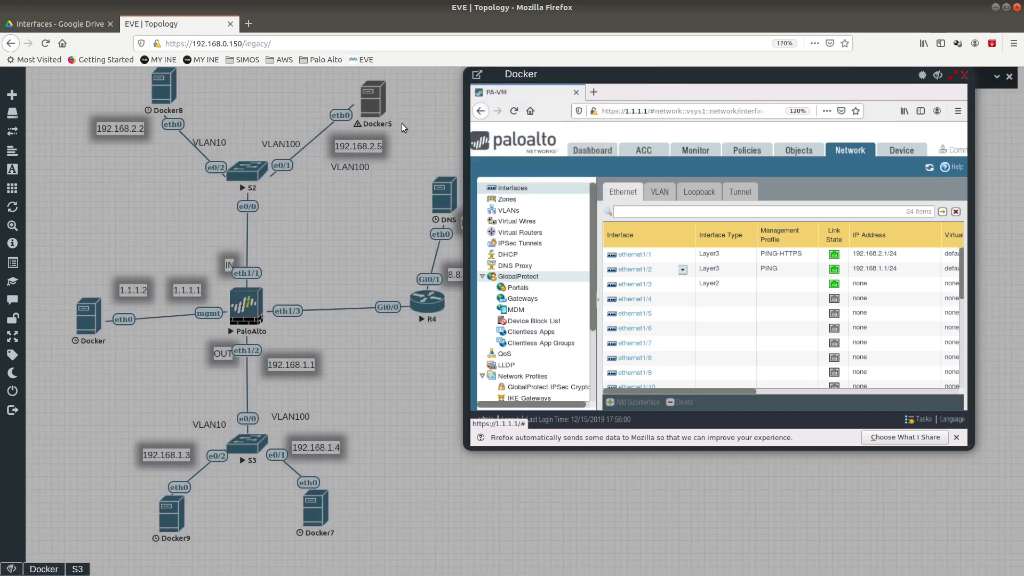
pyautogui.rightClick(375, 105)
pyautogui.click(398, 132)
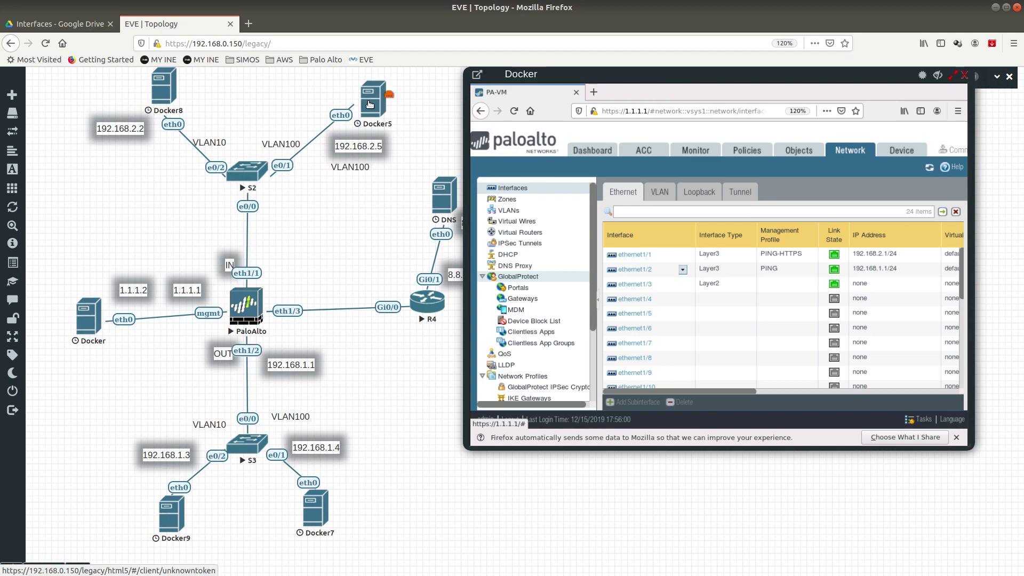
pyautogui.click(370, 105)
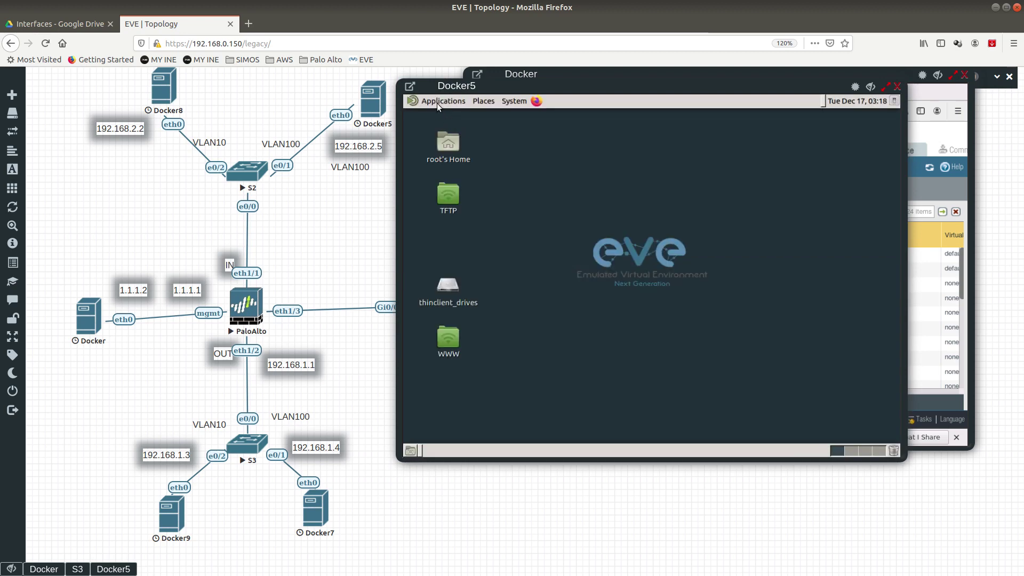
# - Launch Firefox and a MATE Terminal from System Tools on Docker5
pyautogui.click(437, 102)
pyautogui.click(536, 103)
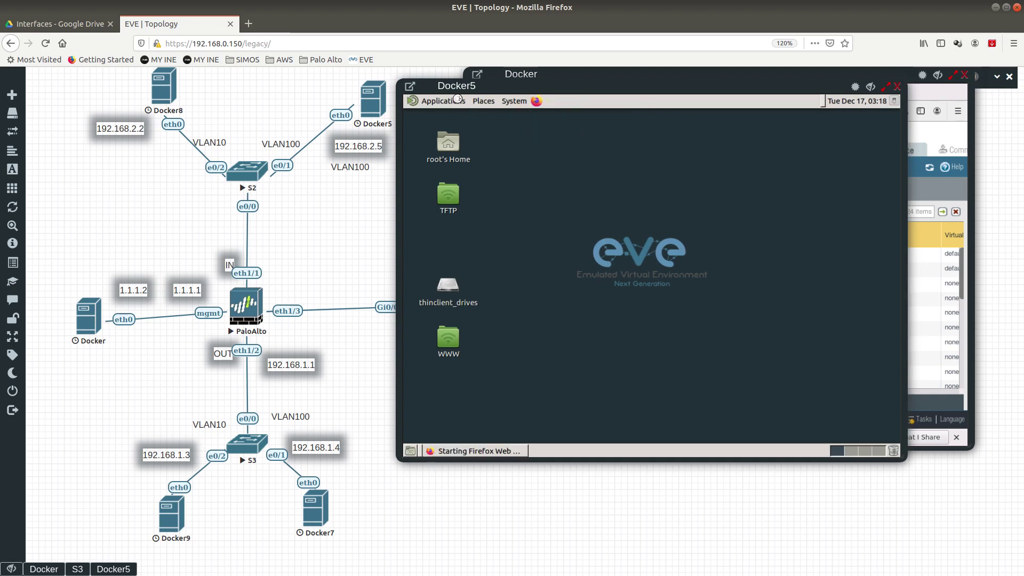
pyautogui.click(442, 101)
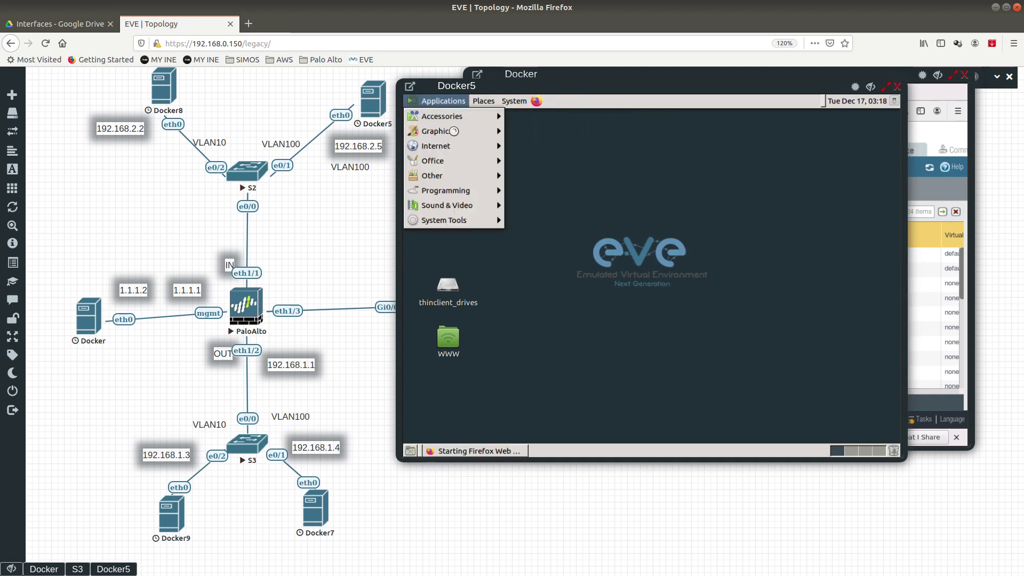
pyautogui.moveTo(453, 219)
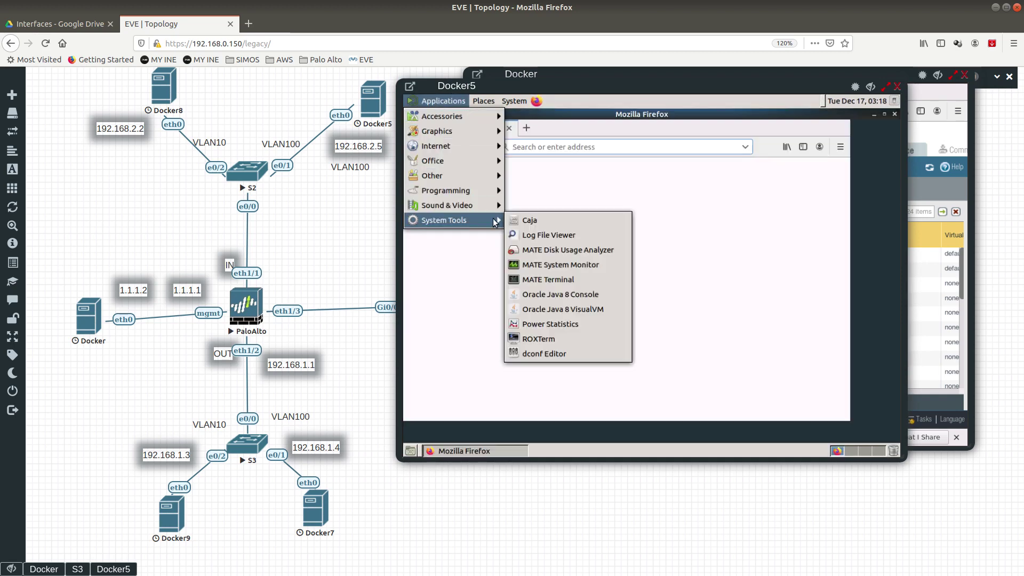
pyautogui.click(549, 276)
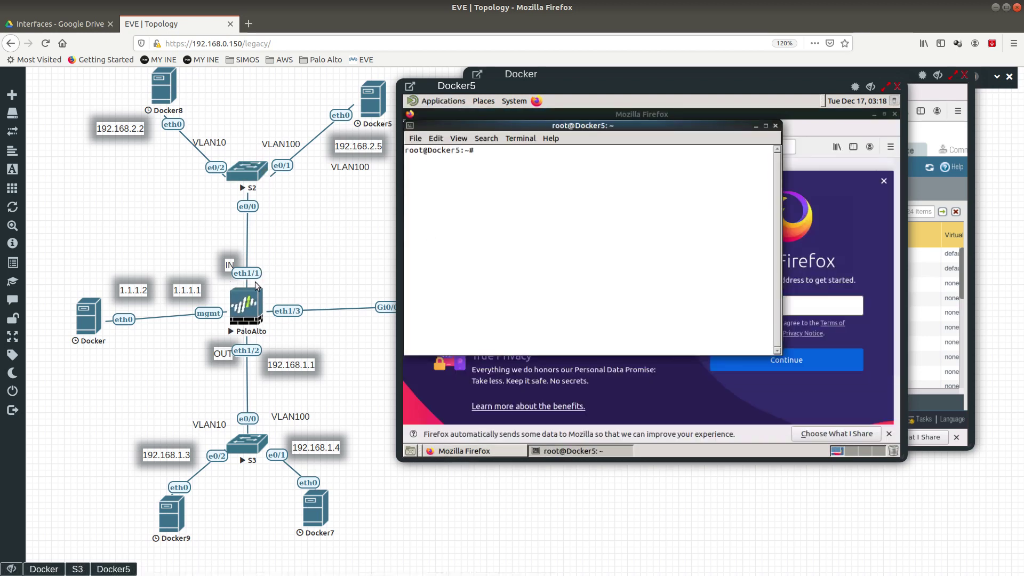
# - Ping 192.168.1.1, stop after 3 replies with 0% loss, and close the terminal
pyautogui.write('p')
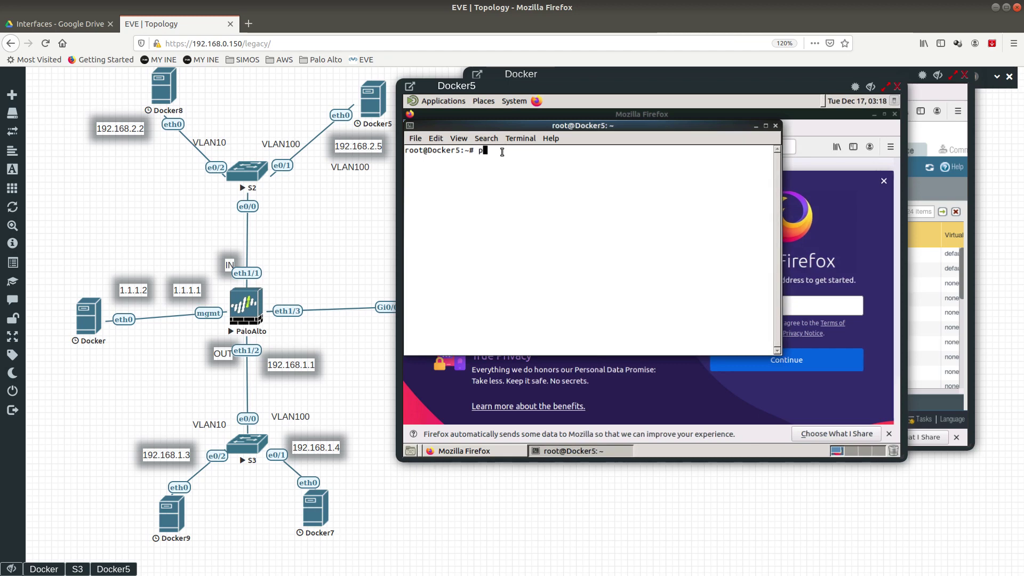
pyautogui.write('ing 192.168.1.1')
pyautogui.press('Return')
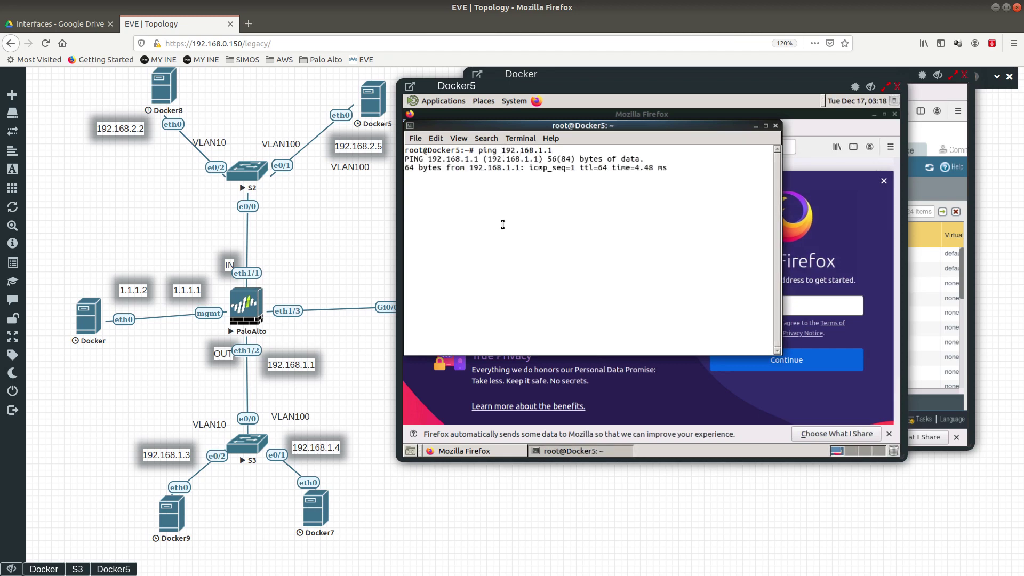
pyautogui.hotkey('ctrl', 'c')
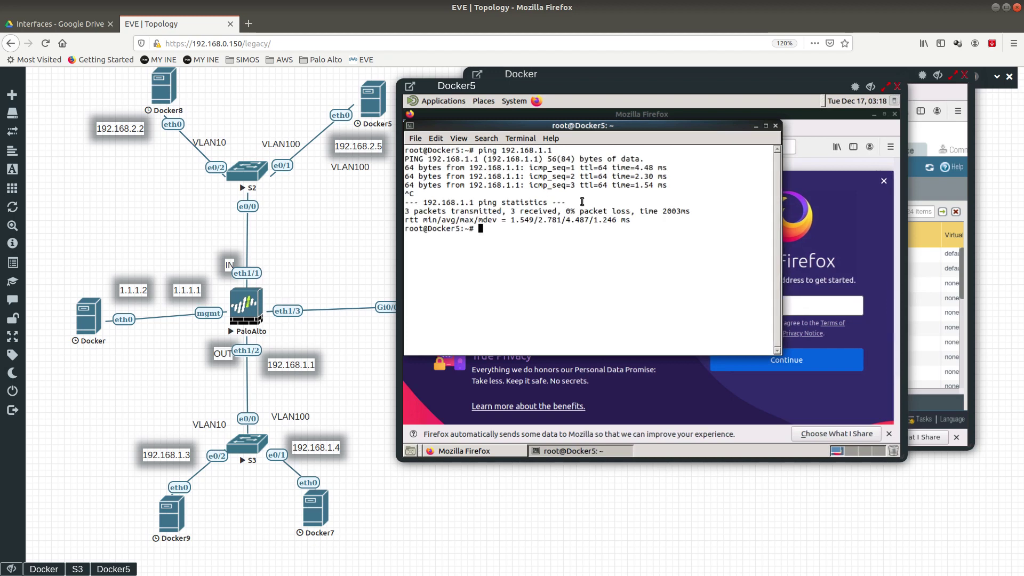
pyautogui.click(777, 127)
pyautogui.click(631, 141)
pyautogui.write('ht')
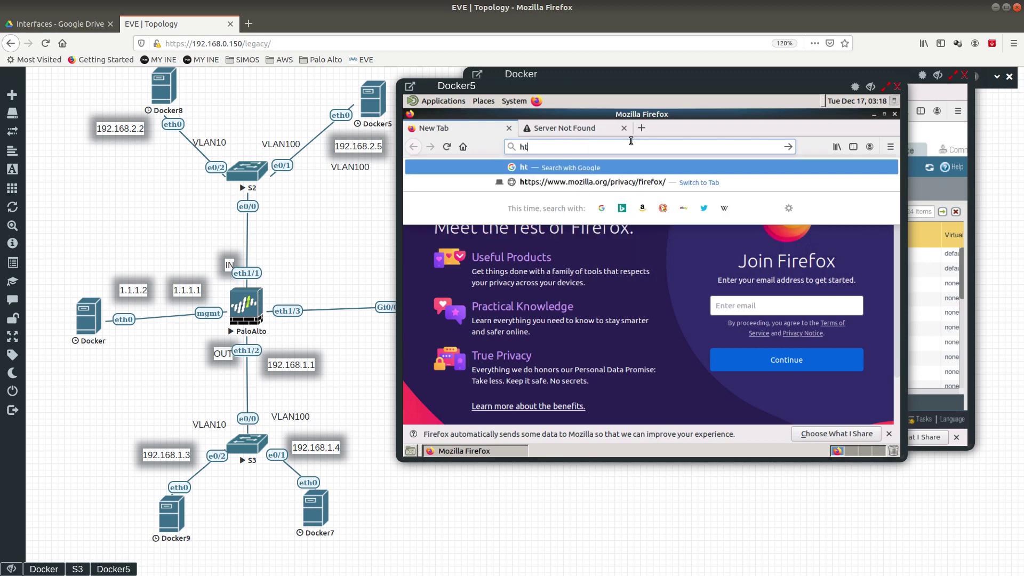
pyautogui.write('tp://')
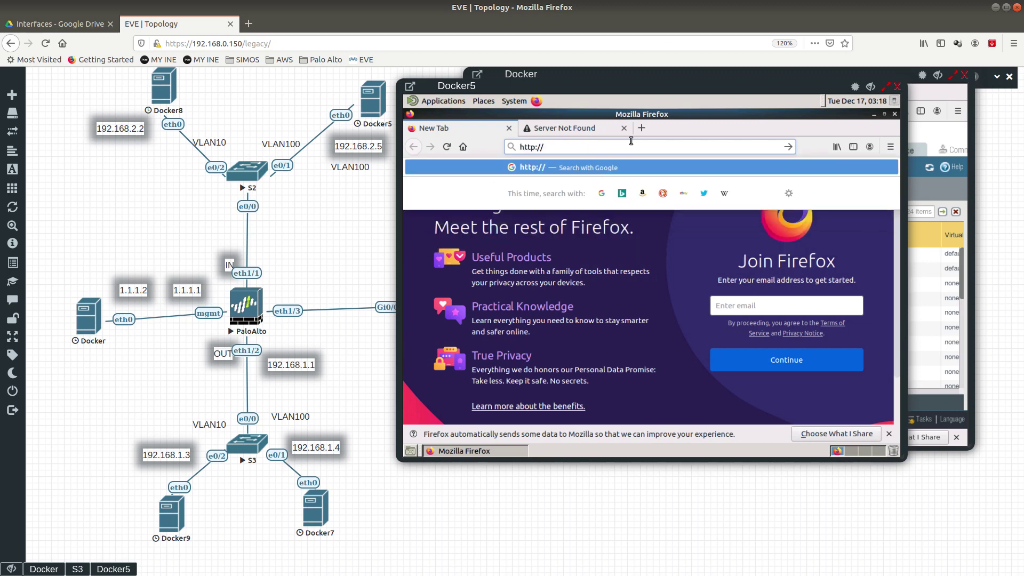
pyautogui.write('192.168')
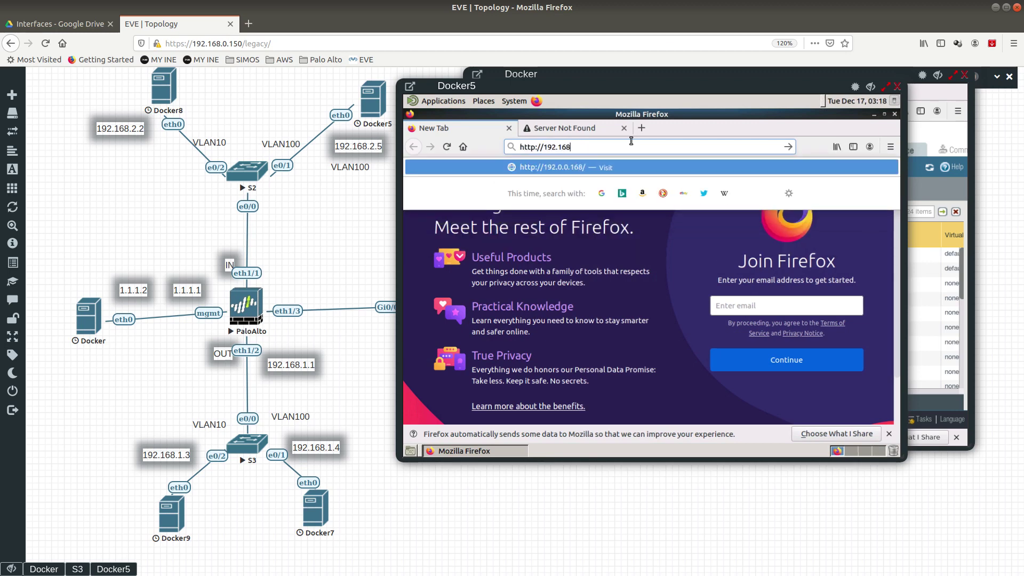
pyautogui.press('BackSpace')
pyautogui.press('BackSpace')
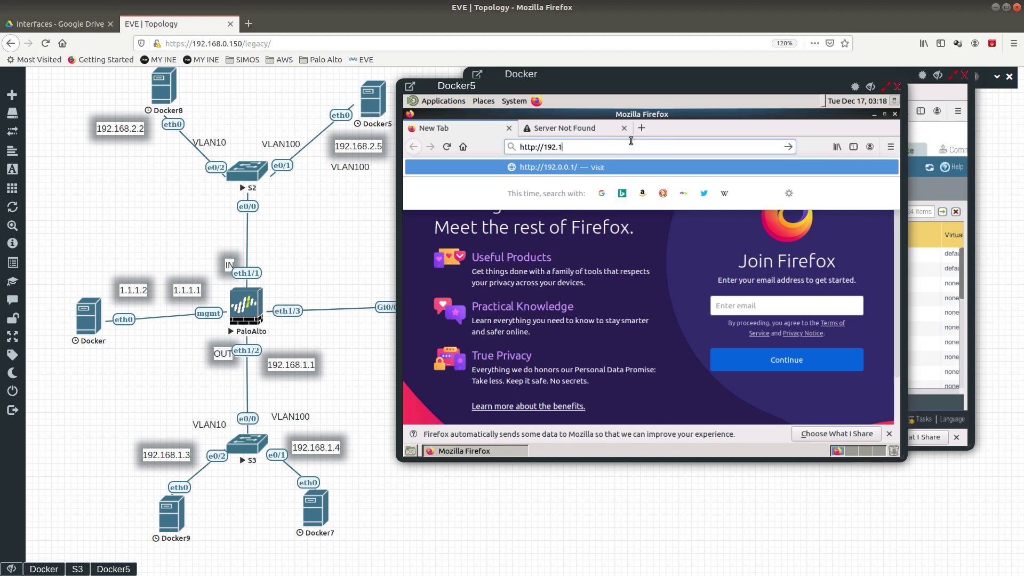
# - Open a new MATE Terminal and start typing the ping command
pyautogui.click(433, 101)
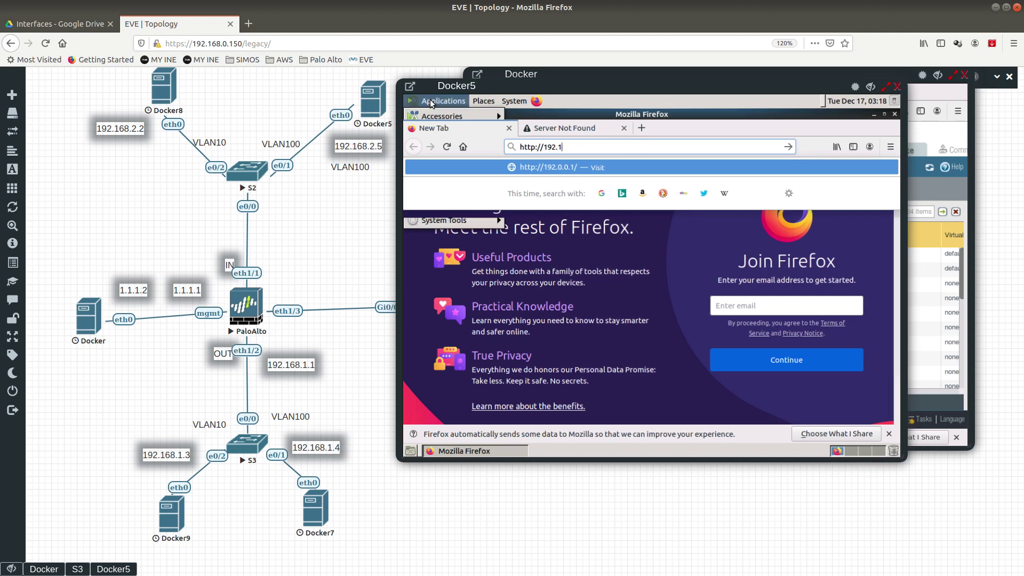
pyautogui.moveTo(488, 222)
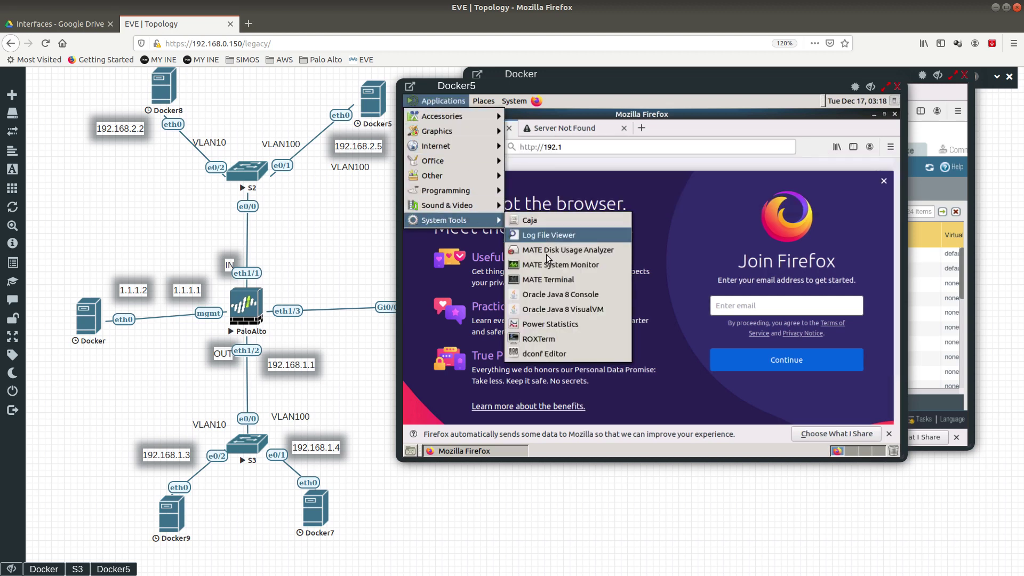
pyautogui.click(553, 275)
pyautogui.write('p')
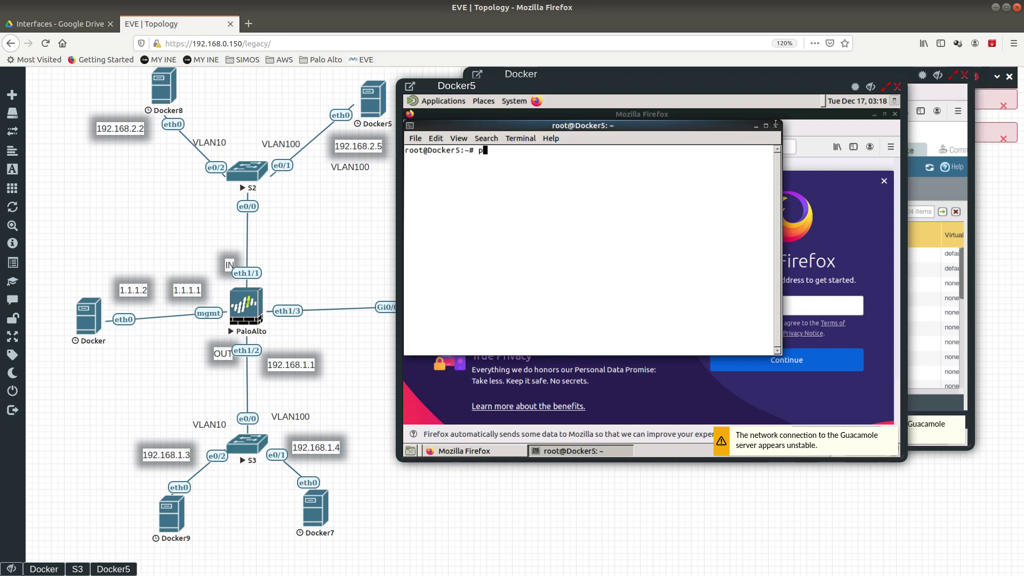
# - Close the Docker console windows showing Connection Error and dismiss the undefined error
pyautogui.moveTo(544, 89); pyautogui.dragTo(612, 77)
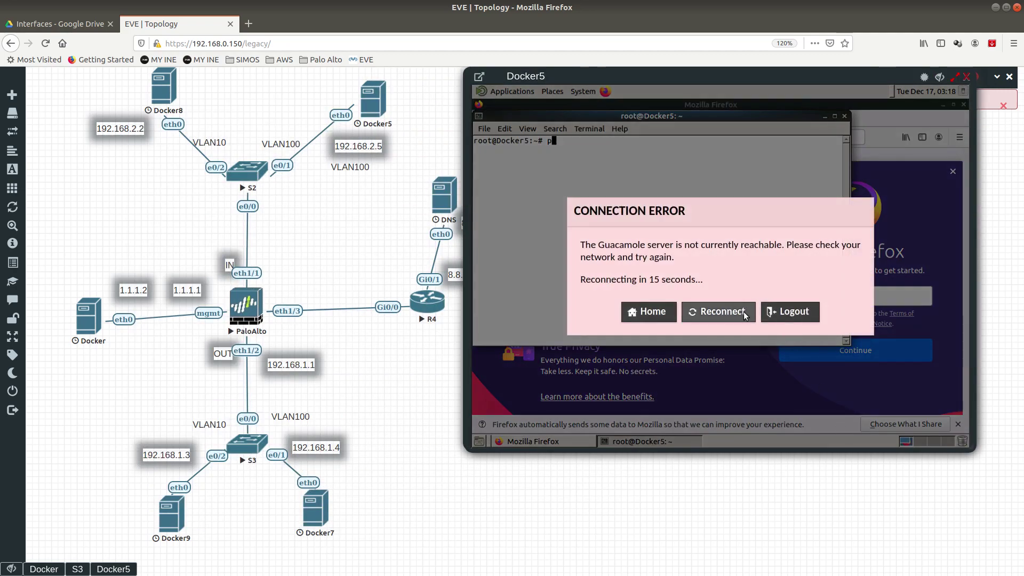
pyautogui.click(648, 311)
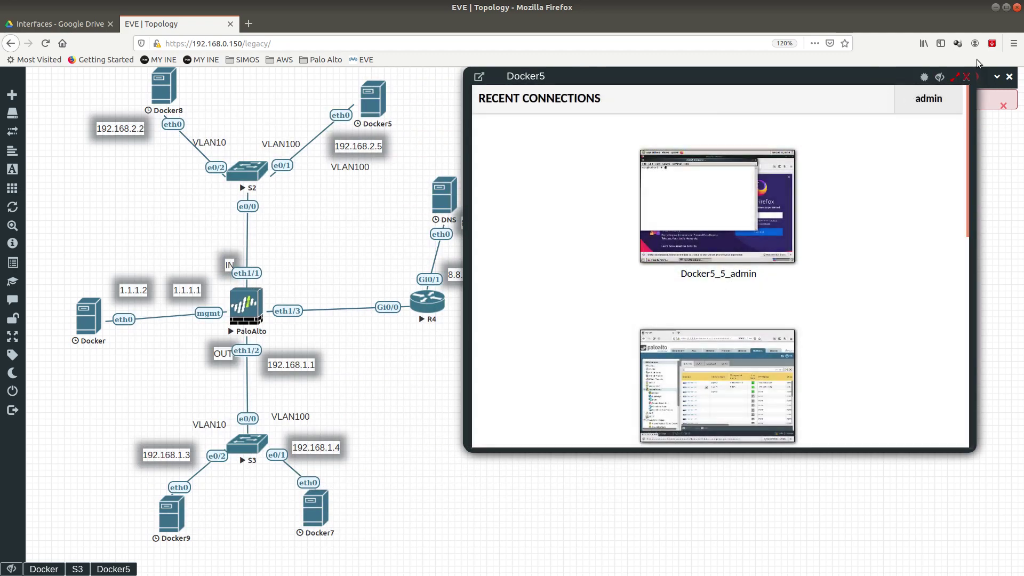
pyautogui.click(967, 76)
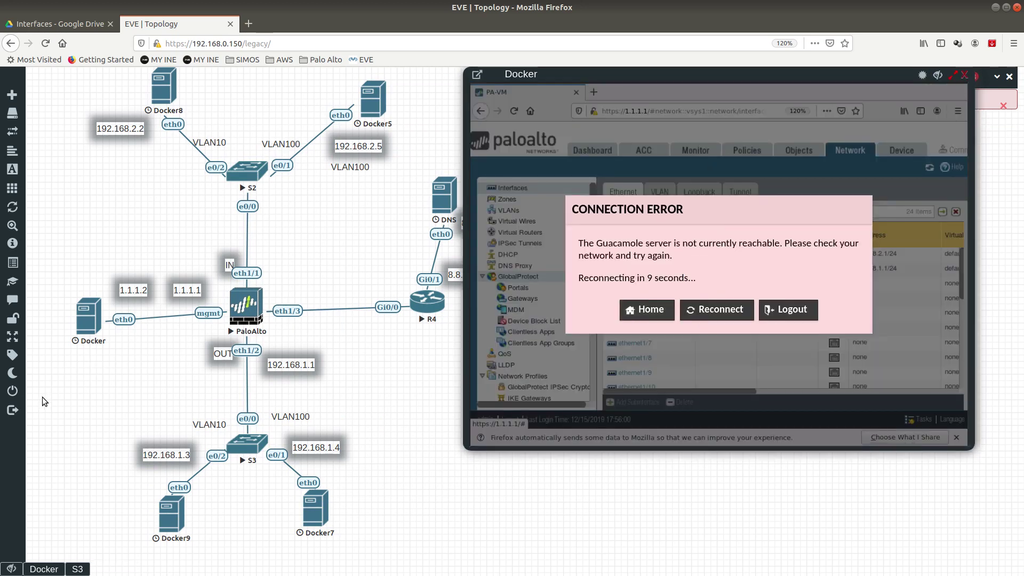
pyautogui.click(26, 411)
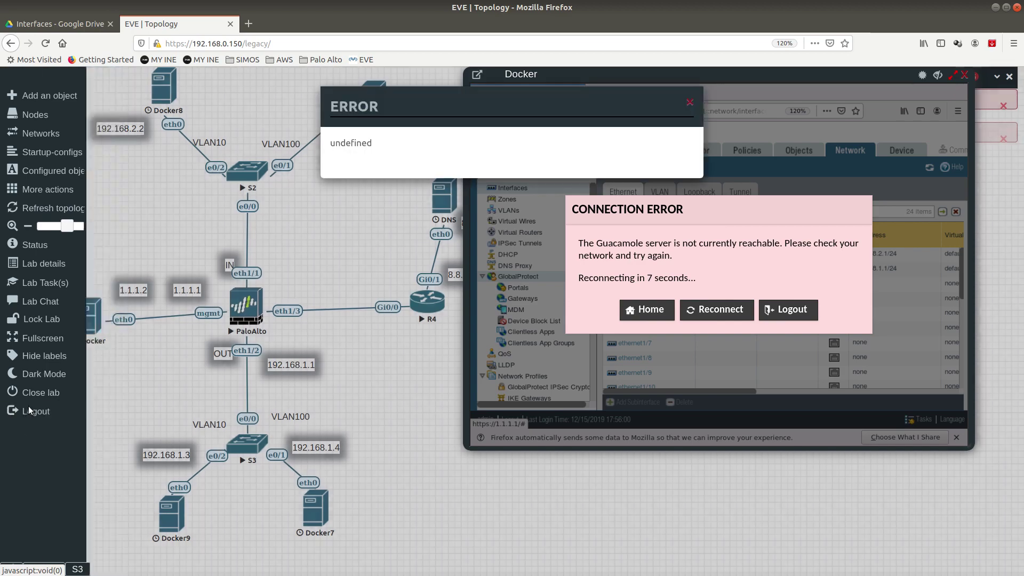
pyautogui.click(193, 288)
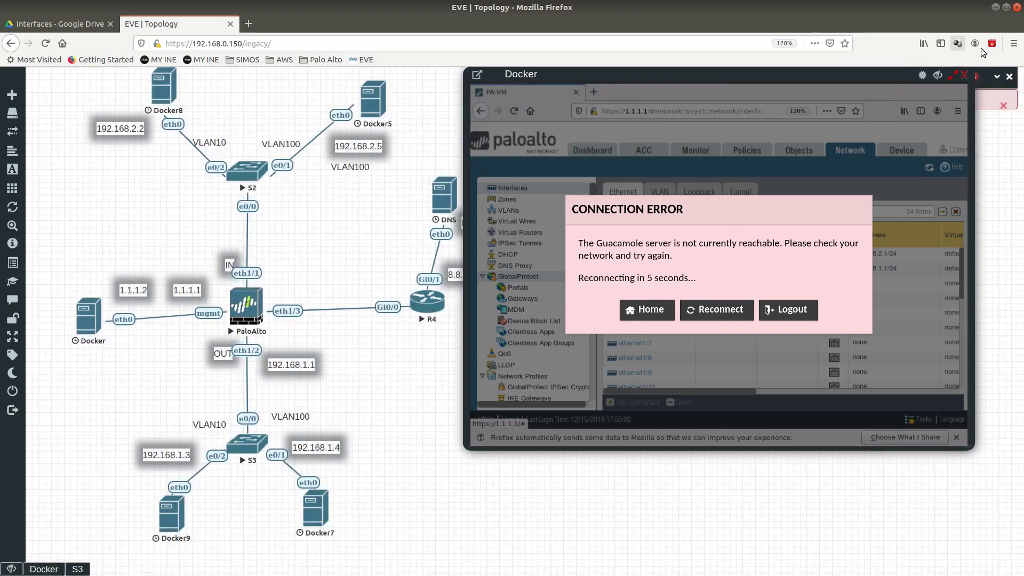
pyautogui.click(965, 75)
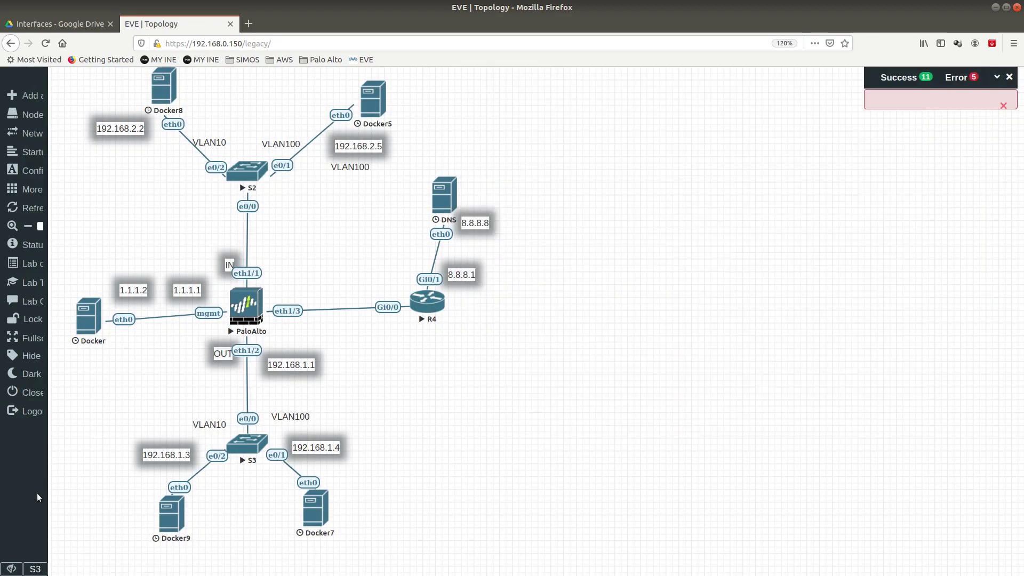
# - Log out of EVE-NG and sign back in as admin, declining to save the login
pyautogui.click(53, 412)
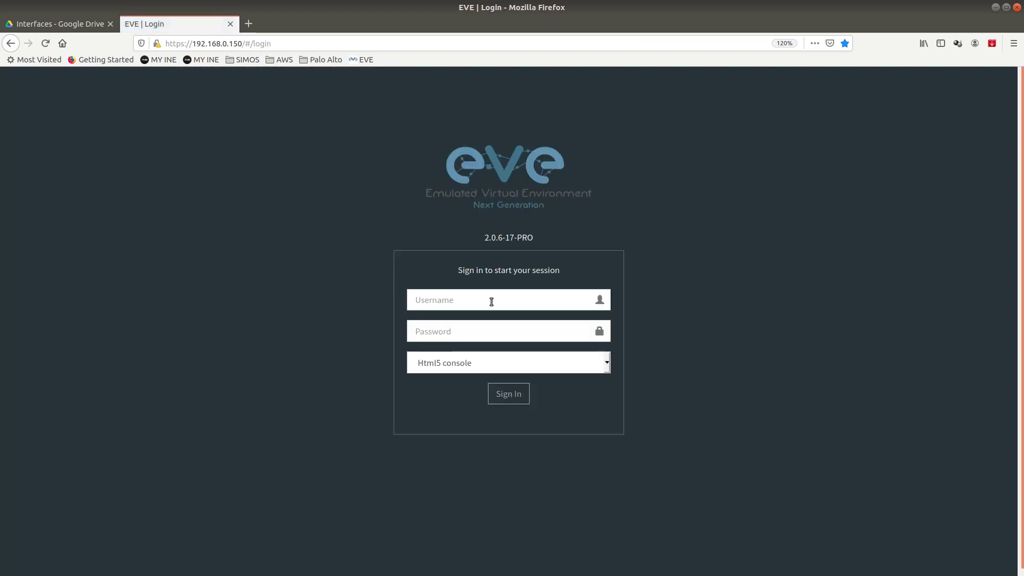
pyautogui.click(492, 299)
pyautogui.write('admin')
pyautogui.press('Tab')
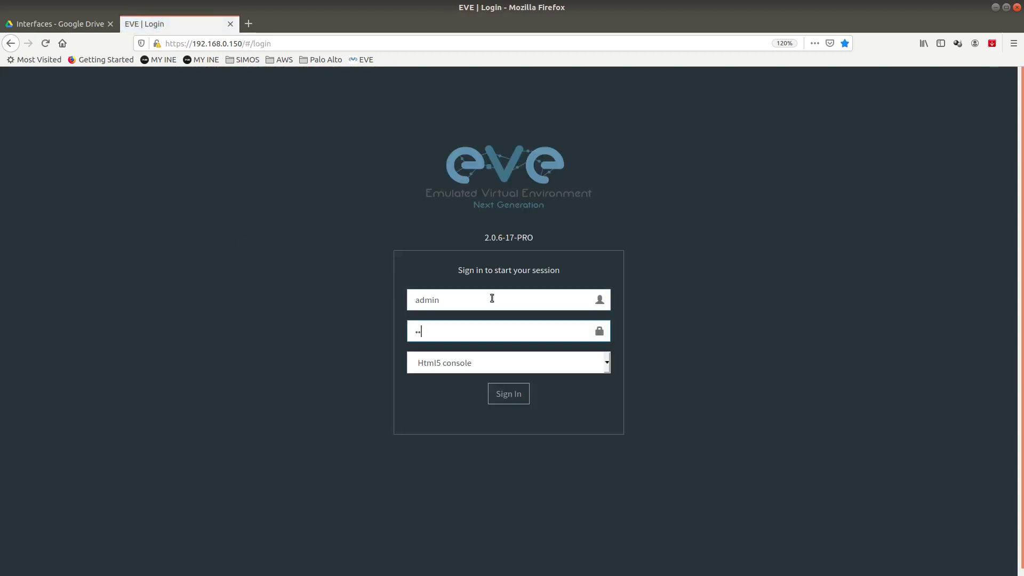
pyautogui.press('Return')
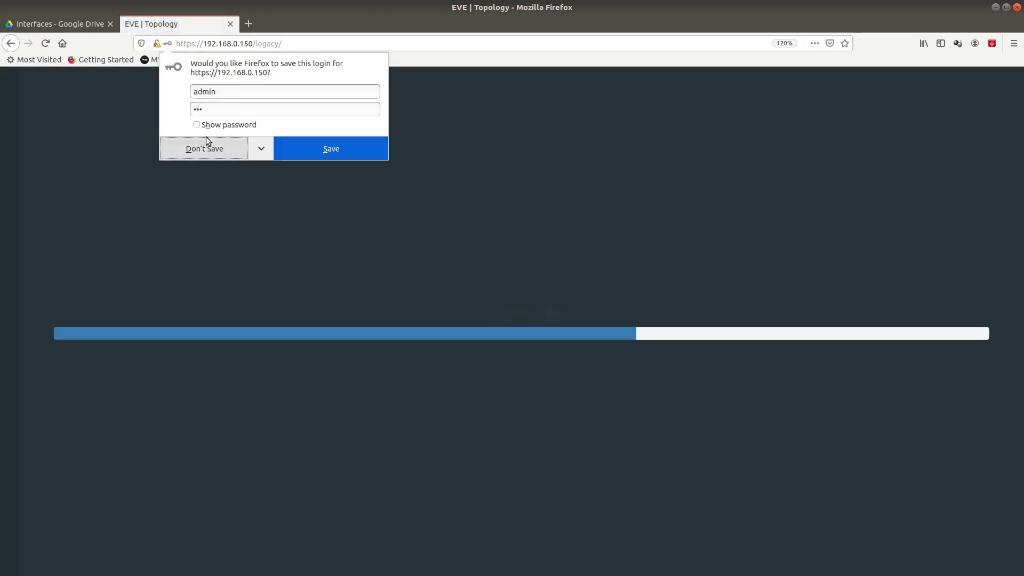
pyautogui.click(211, 139)
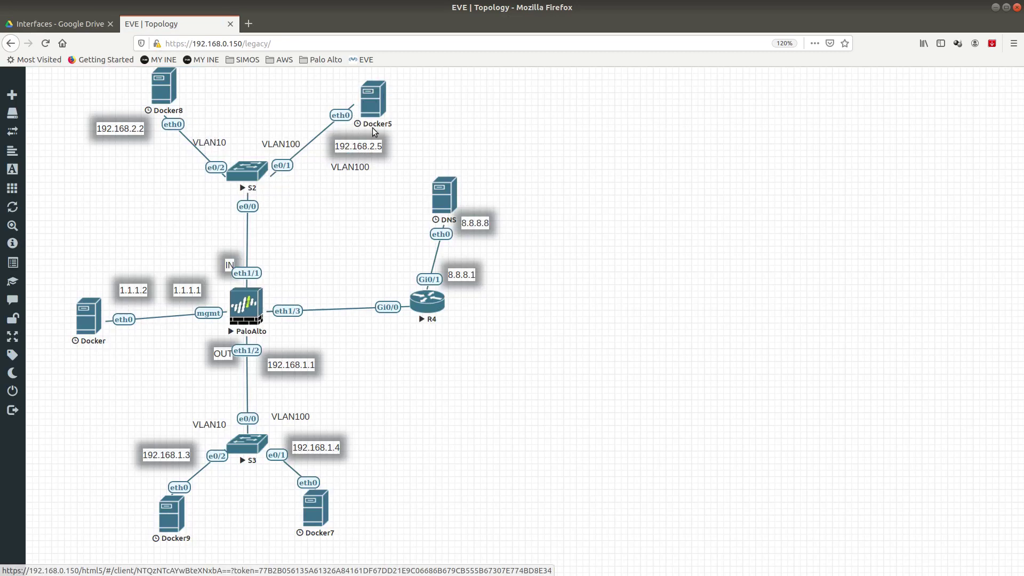
# - Reopen the Docker5 node's console and move it to the right
pyautogui.rightClick(375, 101)
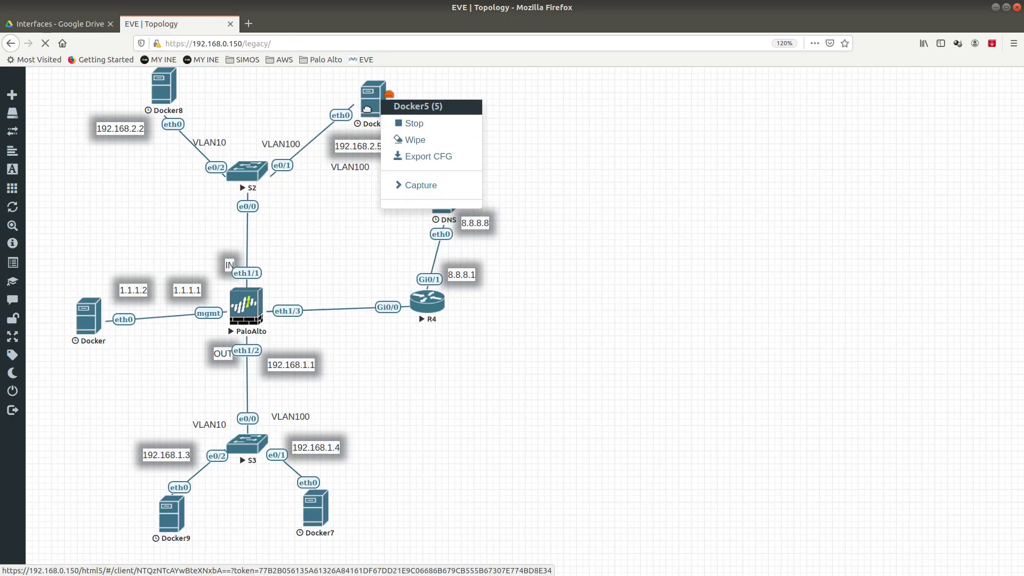
pyautogui.click(375, 100)
pyautogui.moveTo(244, 76); pyautogui.dragTo(665, 76)
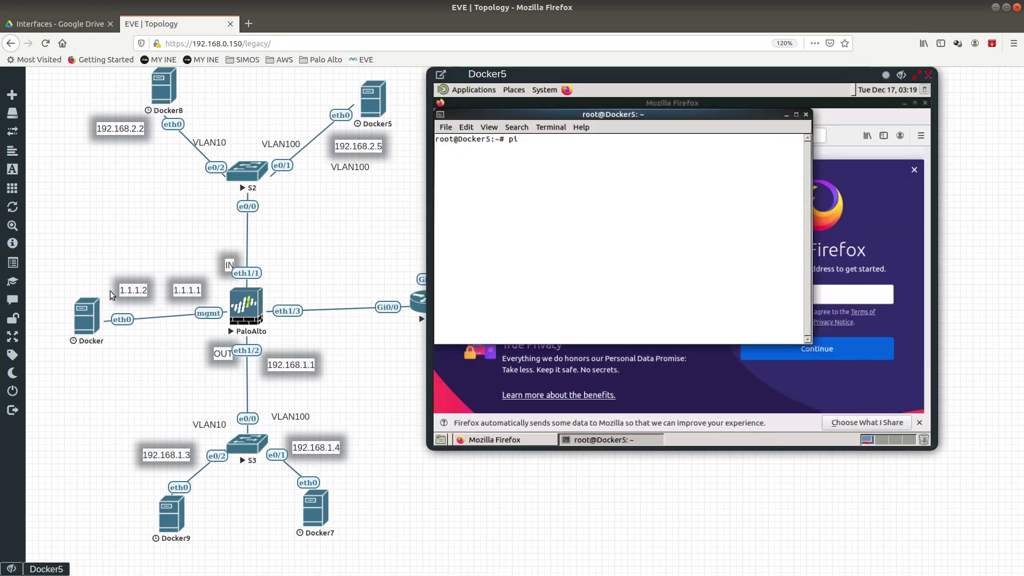
# - In the Docker console, log out of the PA-VM web page, then close that window
pyautogui.click(85, 318)
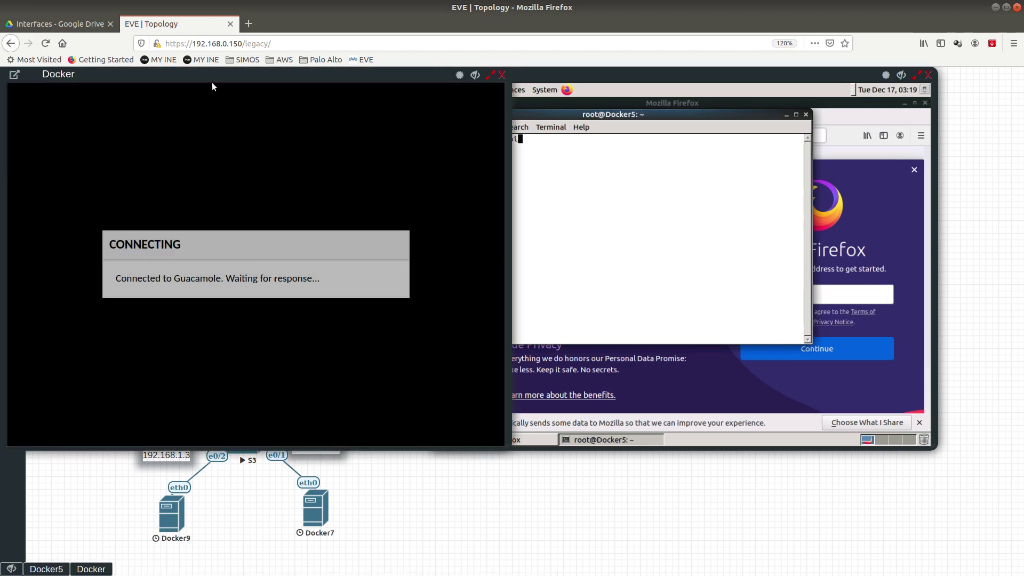
pyautogui.moveTo(213, 83); pyautogui.dragTo(673, 88)
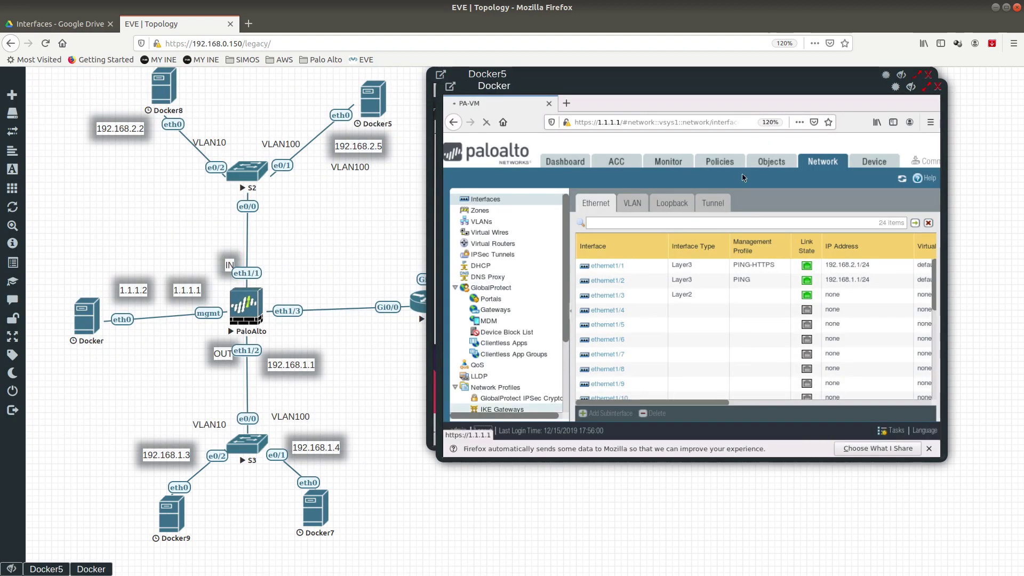
pyautogui.click(483, 431)
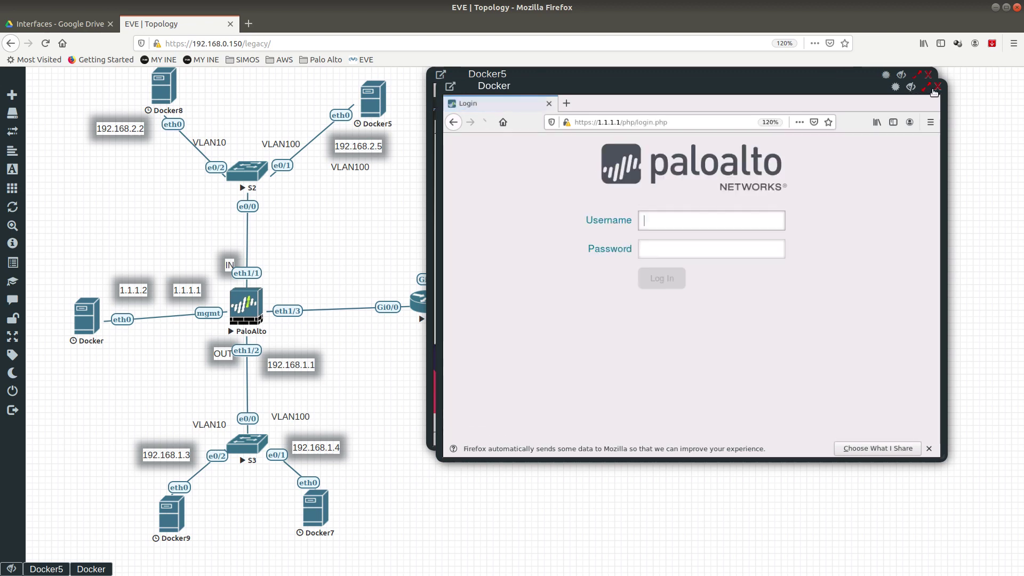
pyautogui.click(937, 87)
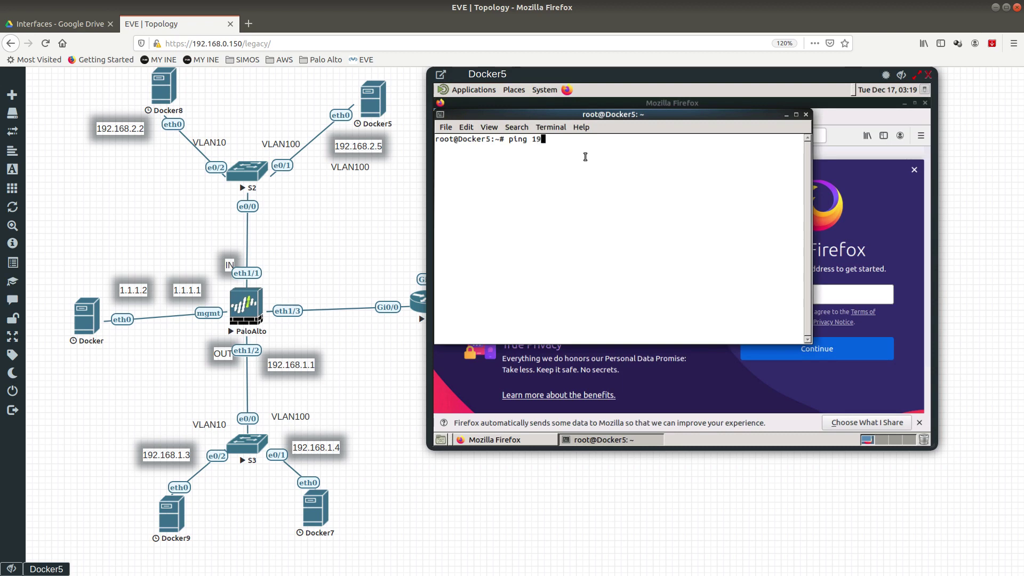
# - Ping 192.168.2.2 and stop it after it gets no replies
pyautogui.write('192.168.2.2')
pyautogui.press('Return')
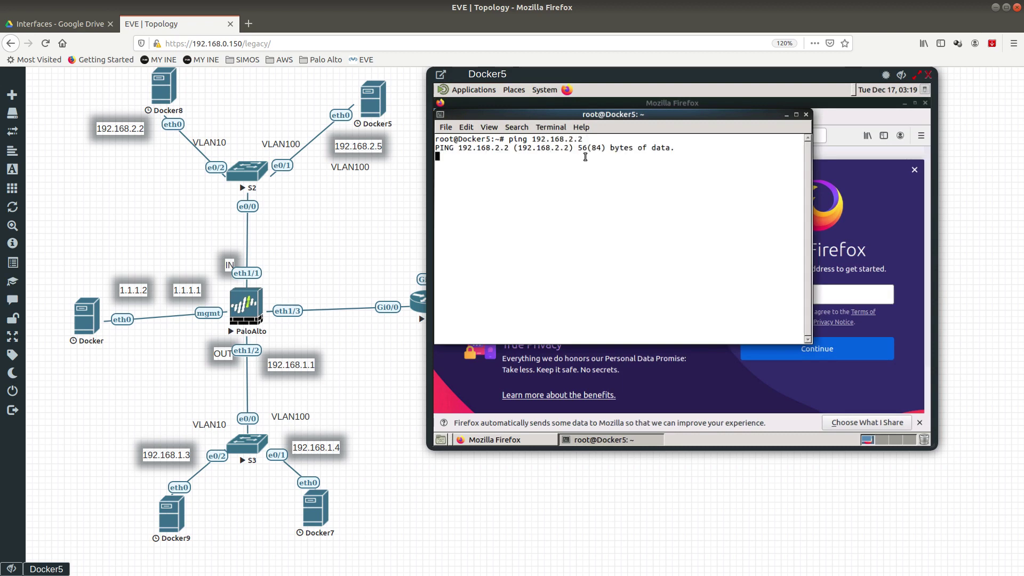
pyautogui.hotkey('ctrl', 'c')
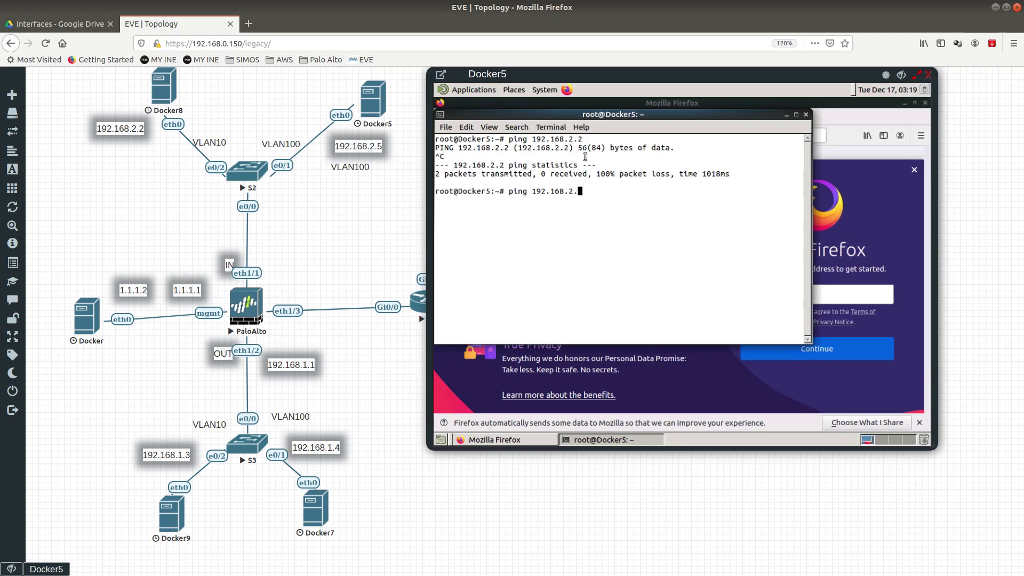
# - Ping firewall interface 192.168.2.1, getting 4 of 4 replies, then close the terminal
pyautogui.write('1')
pyautogui.press('Return')
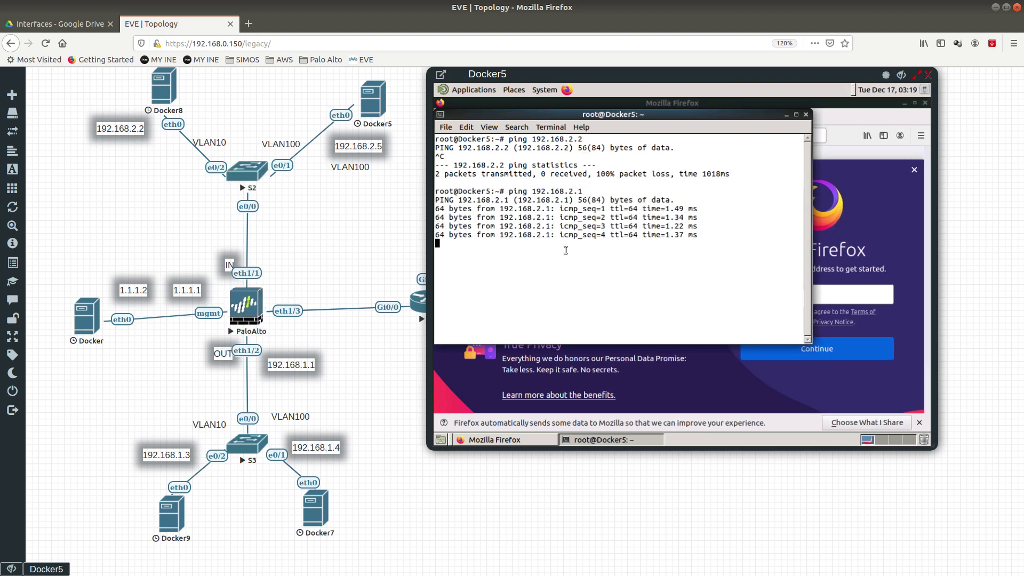
pyautogui.hotkey('ctrl', 'c')
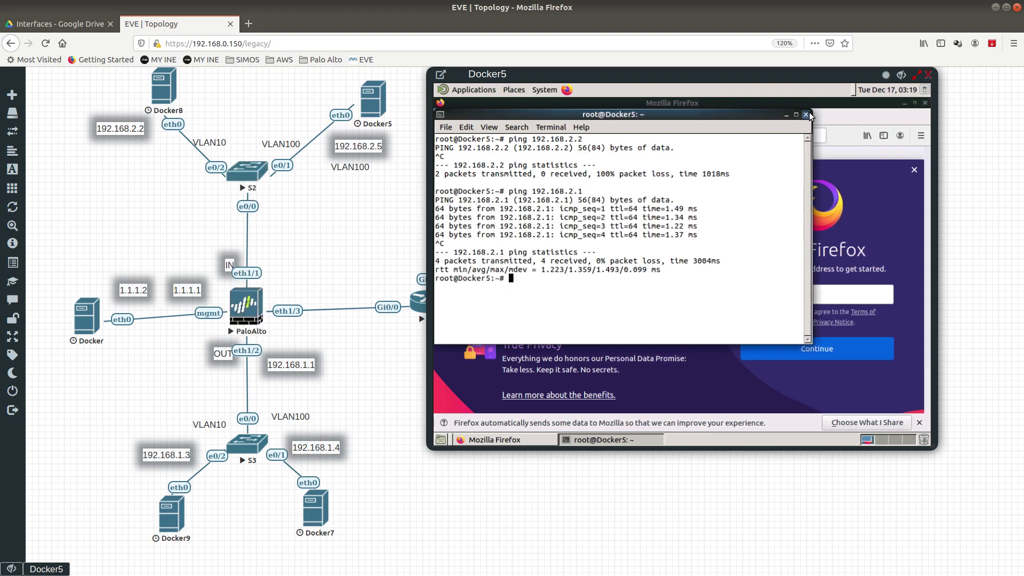
pyautogui.click(806, 114)
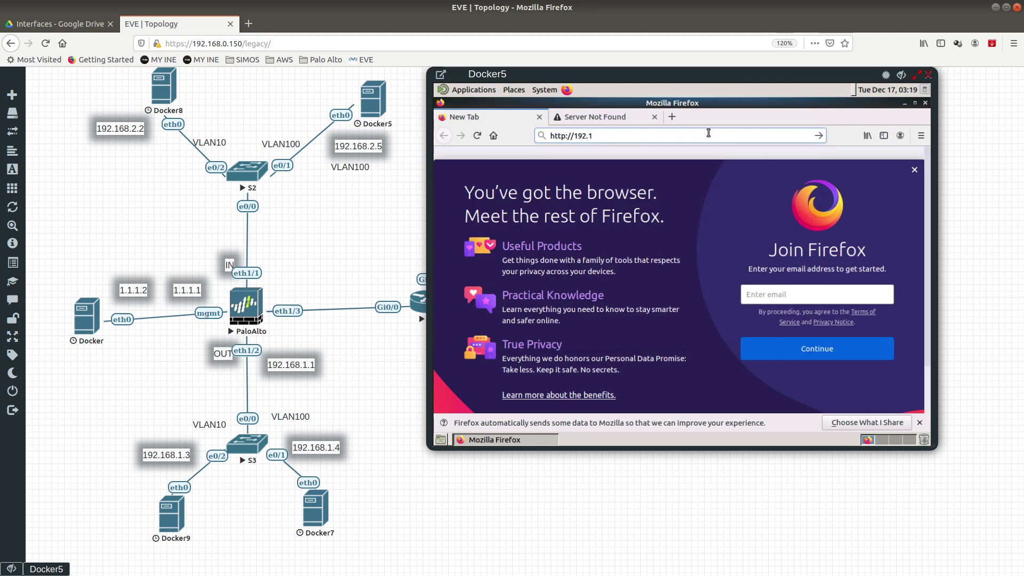
pyautogui.write('68.2.1')
pyautogui.press('Return')
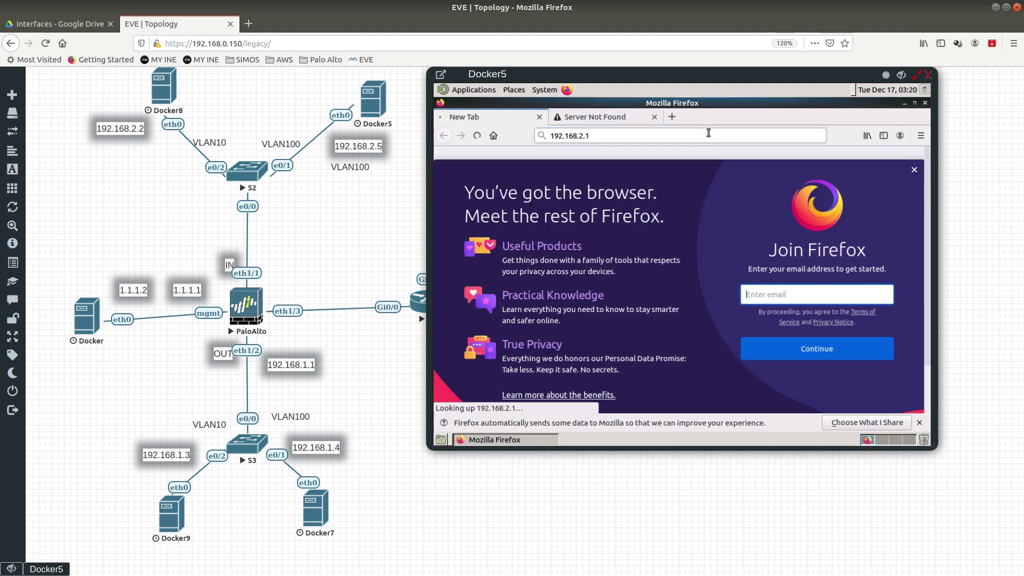
pyautogui.click(571, 137)
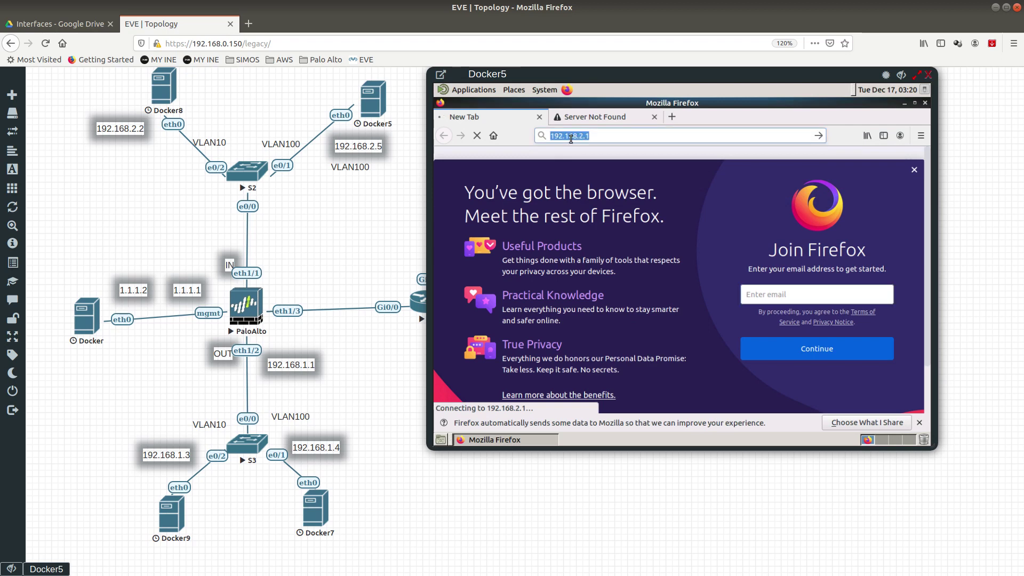
pyautogui.write('http')
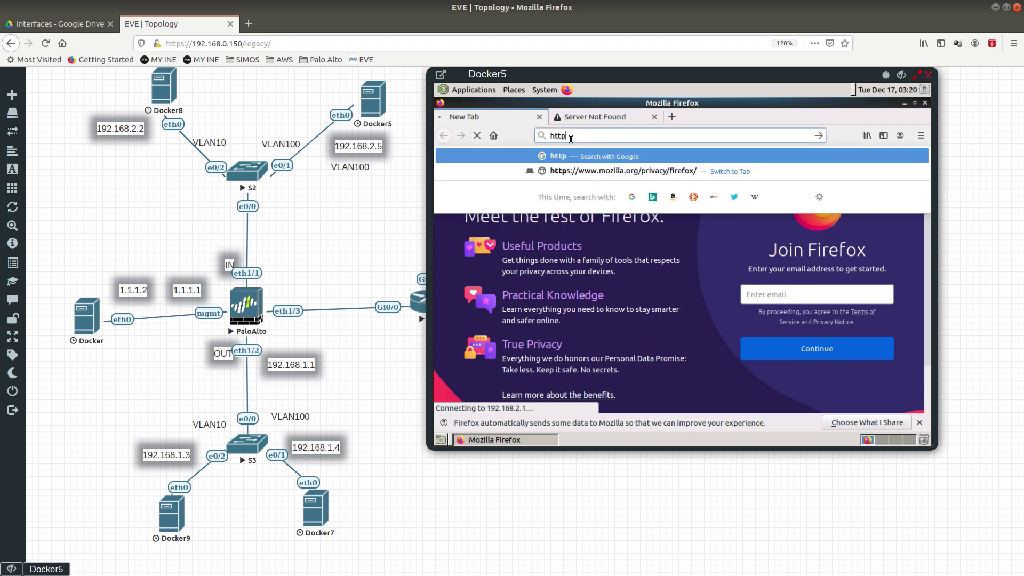
pyautogui.write('s:/')
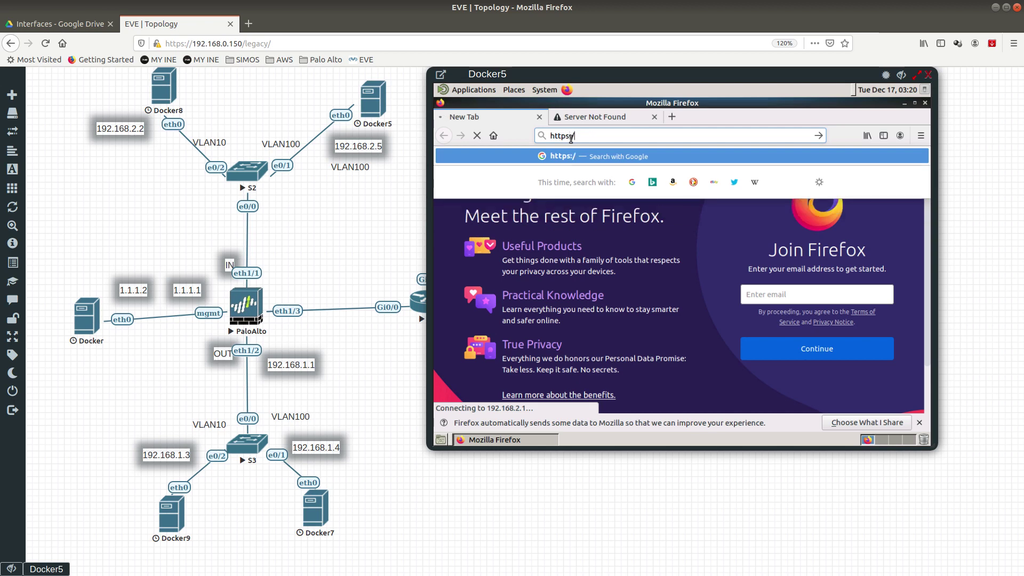
pyautogui.write('/192')
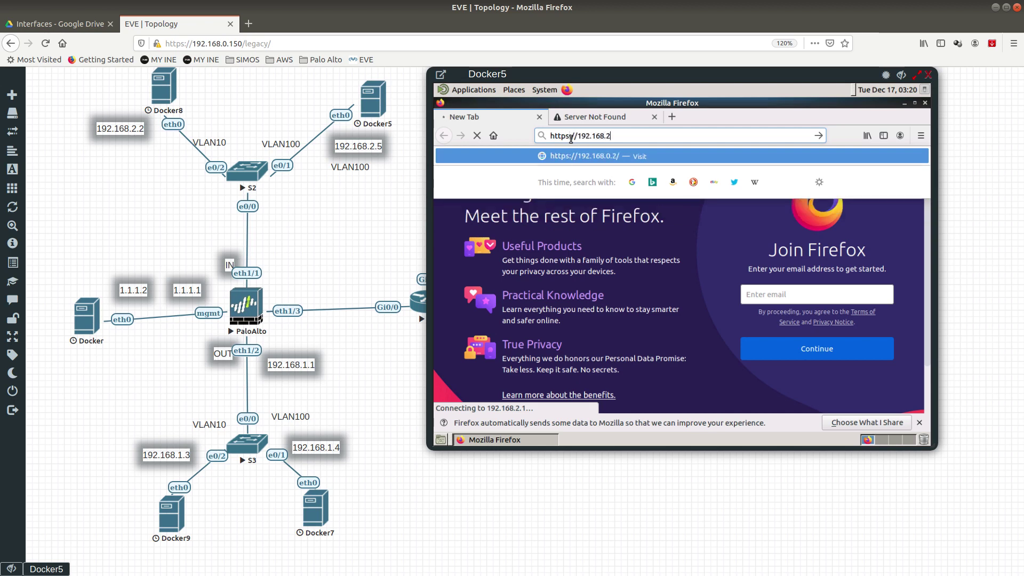
pyautogui.write('.1')
pyautogui.press('Return')
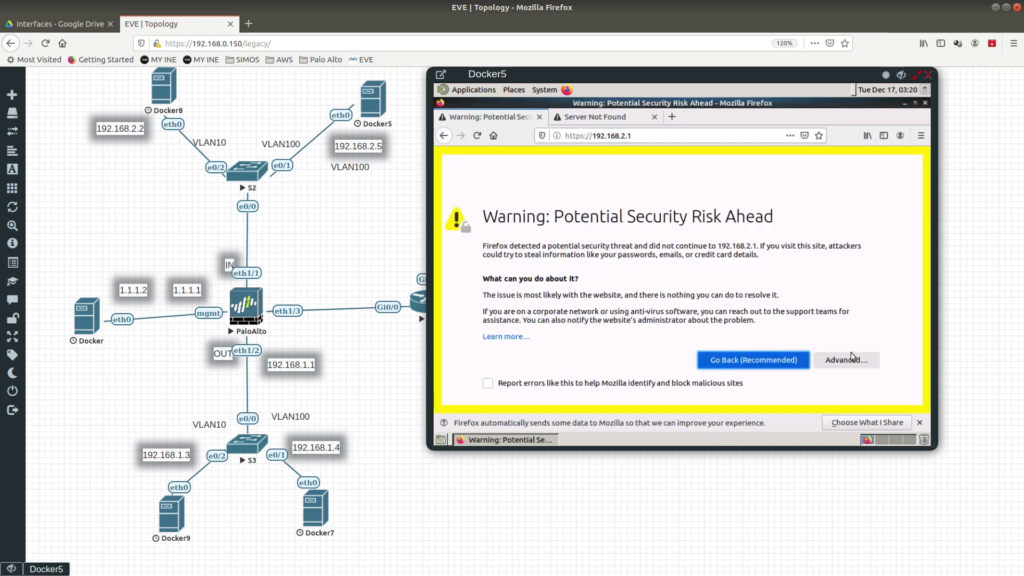
pyautogui.click(847, 360)
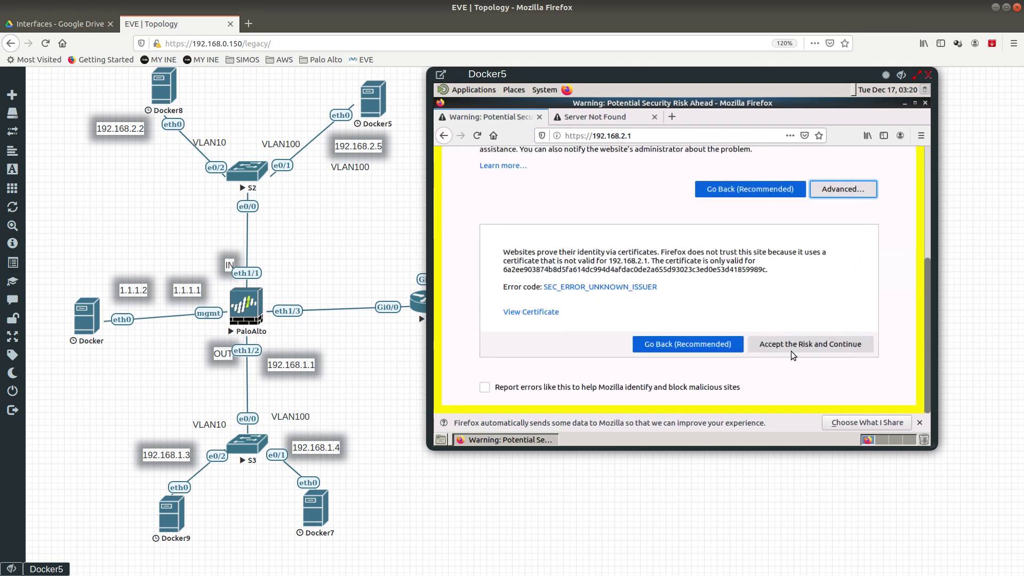
pyautogui.click(799, 344)
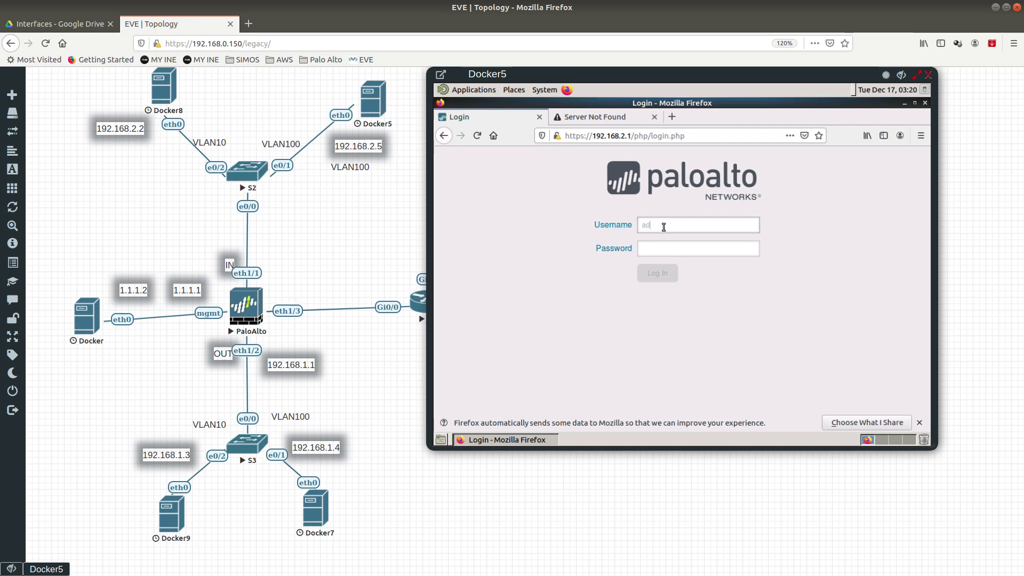
# - Sign in to PA-VM with the admin account and password, dismiss the default-credentials warning, then open Docker7's console
pyautogui.write('n')
pyautogui.press('Tab')
pyautogui.write('admin')
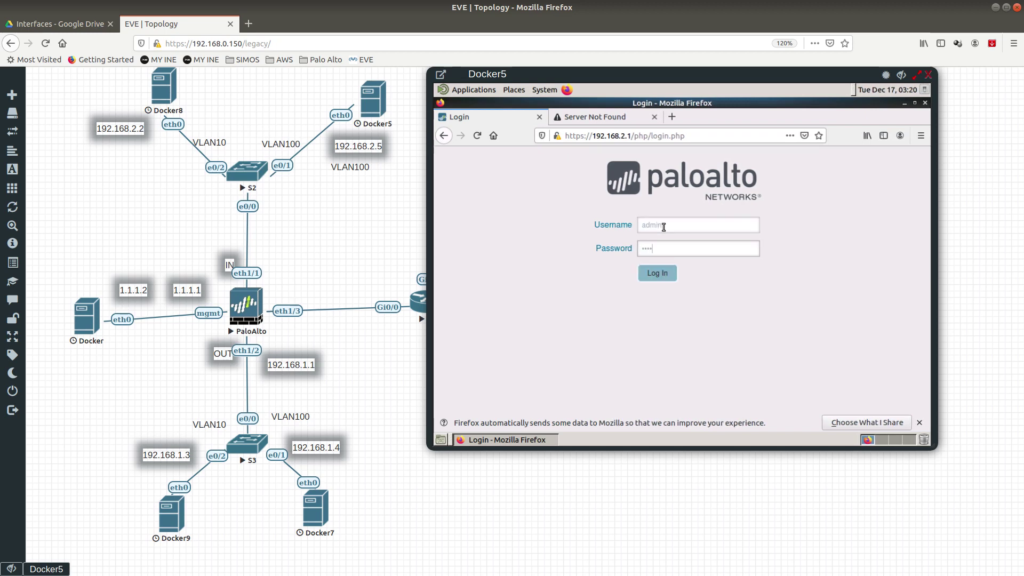
pyautogui.press('Return')
pyautogui.click(610, 248)
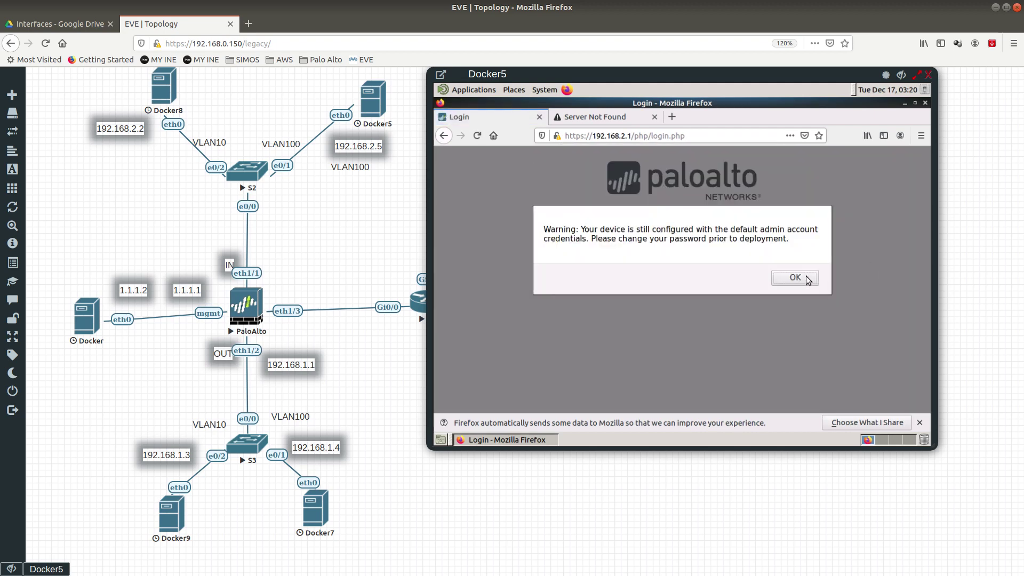
pyautogui.click(795, 278)
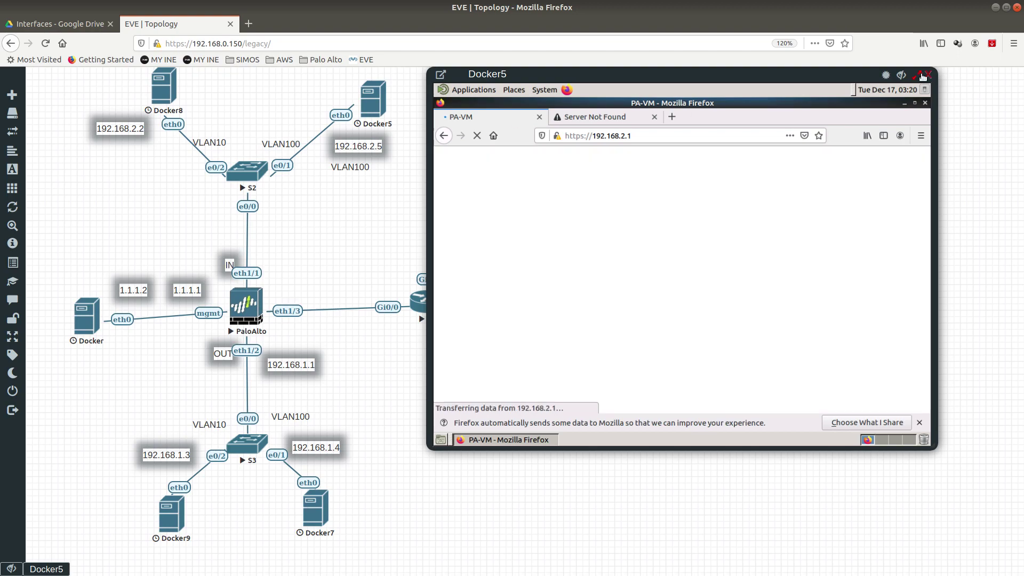
pyautogui.click(322, 504)
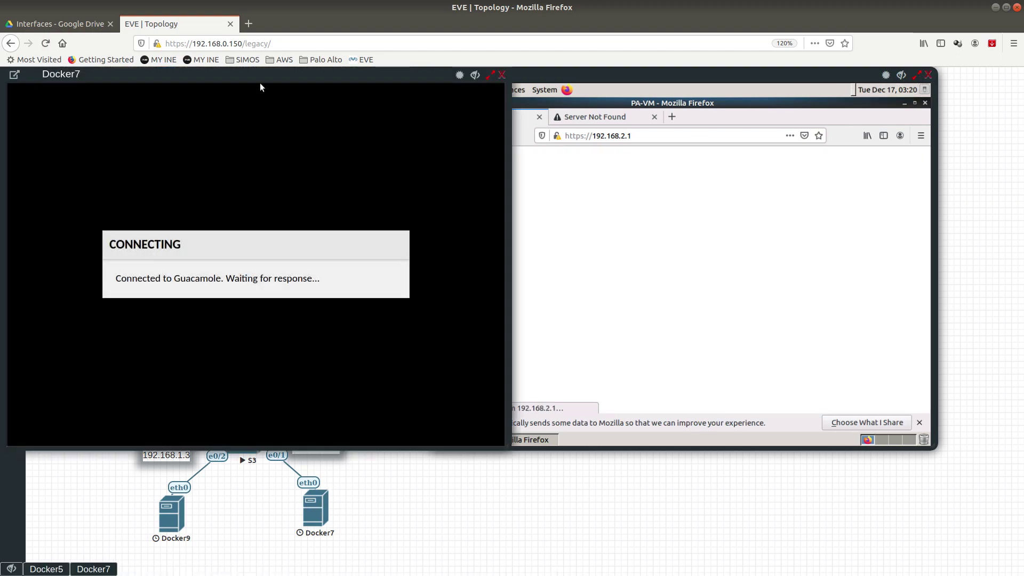
# - Close the frozen Docker7 console and wipe the Docker7 node
pyautogui.moveTo(265, 78); pyautogui.dragTo(674, 77)
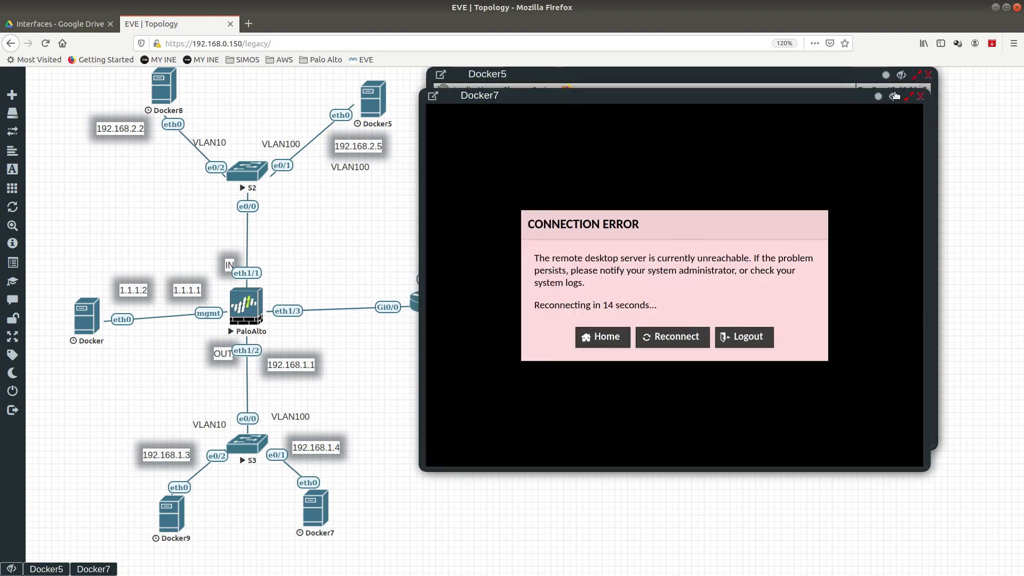
pyautogui.click(922, 97)
pyautogui.rightClick(328, 512)
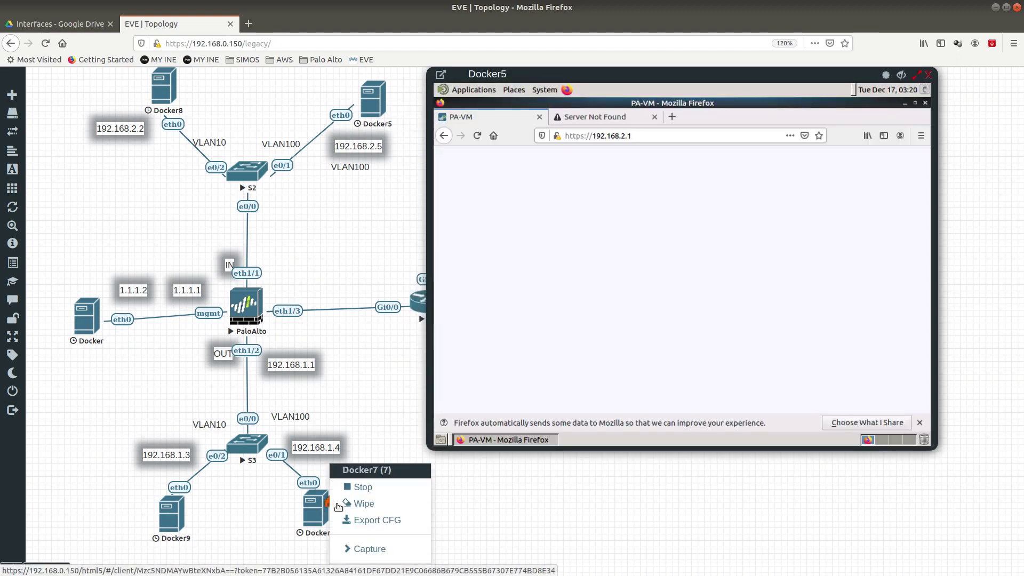
pyautogui.click(353, 506)
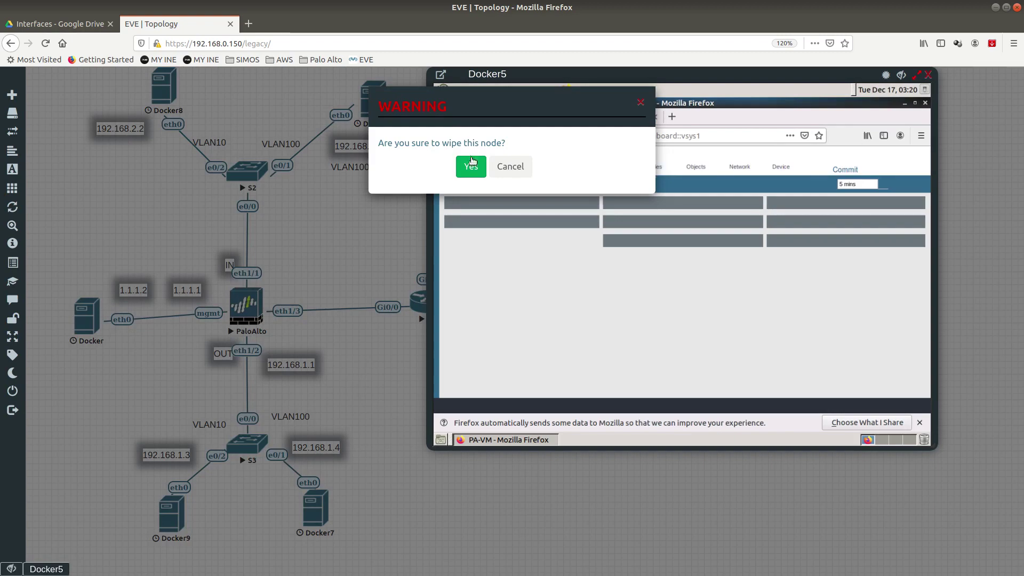
pyautogui.click(471, 167)
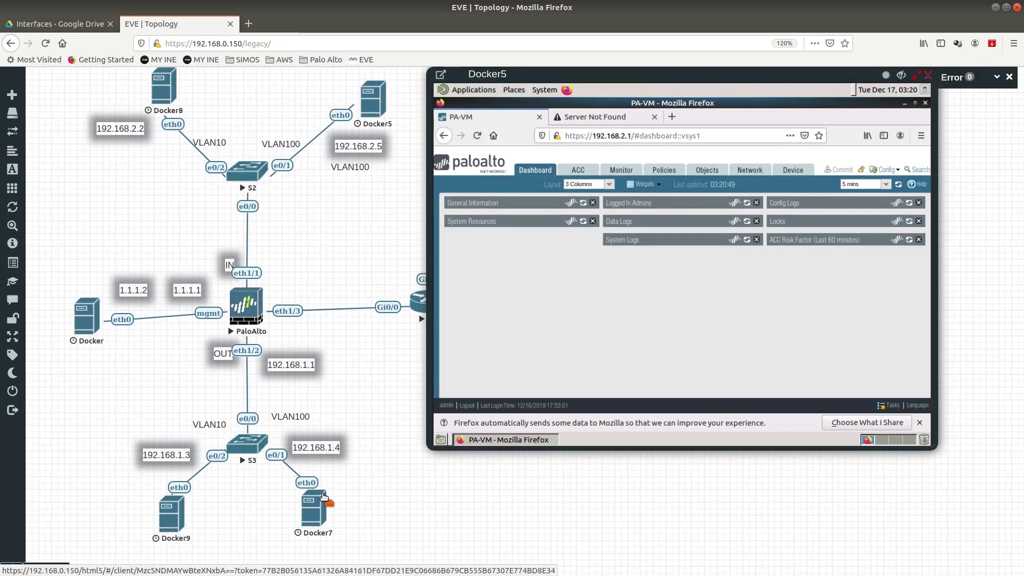
# - Wipe Docker7 again after the connection error, start it, and open its console
pyautogui.click(318, 510)
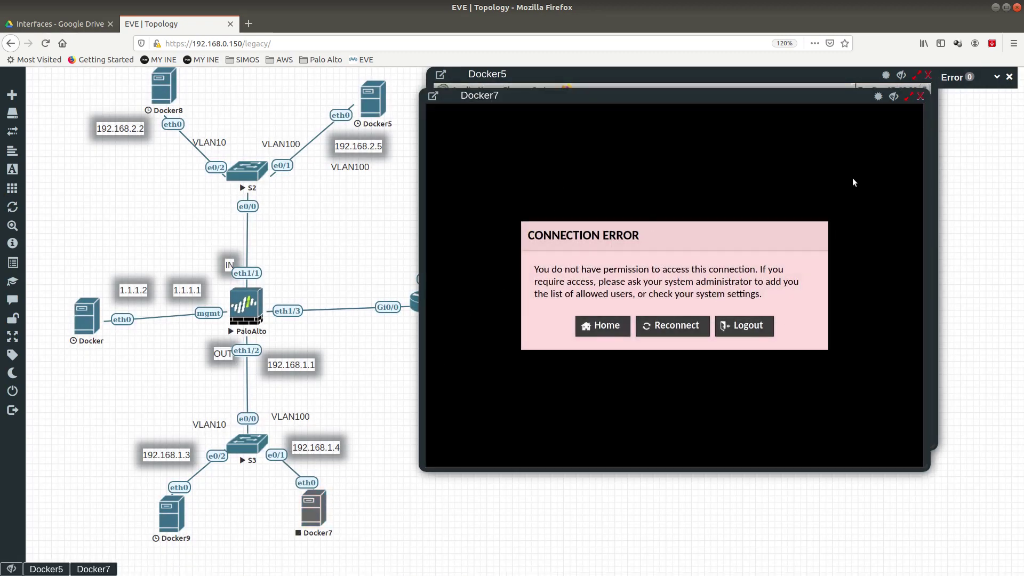
pyautogui.click(917, 96)
pyautogui.rightClick(318, 507)
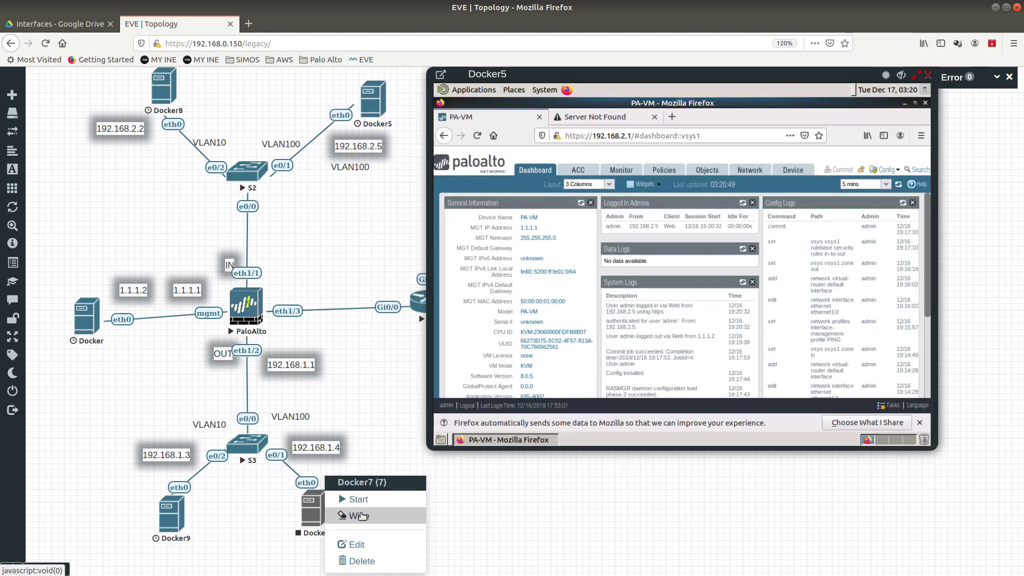
pyautogui.click(353, 516)
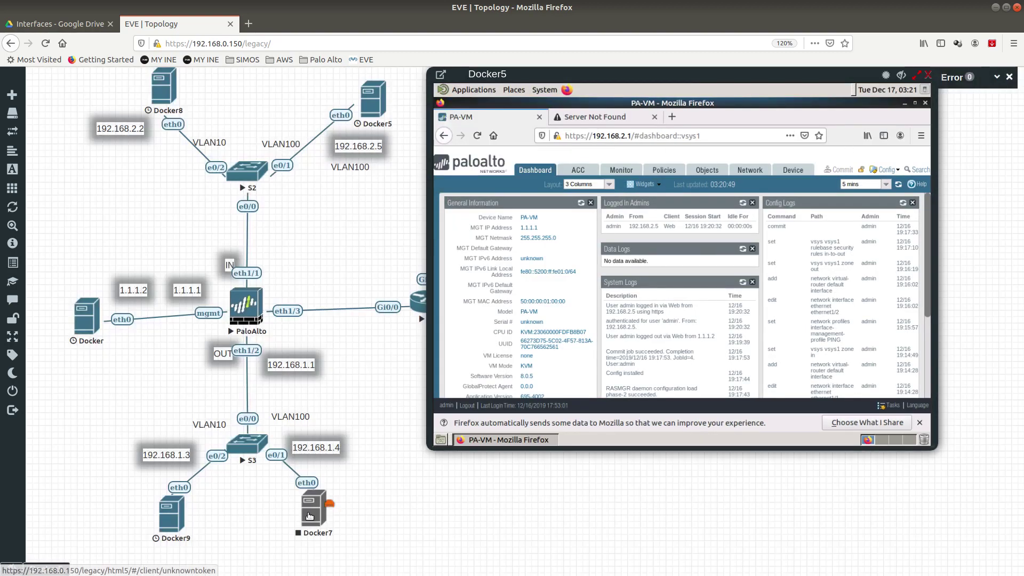
pyautogui.rightClick(320, 504)
pyautogui.click(322, 504)
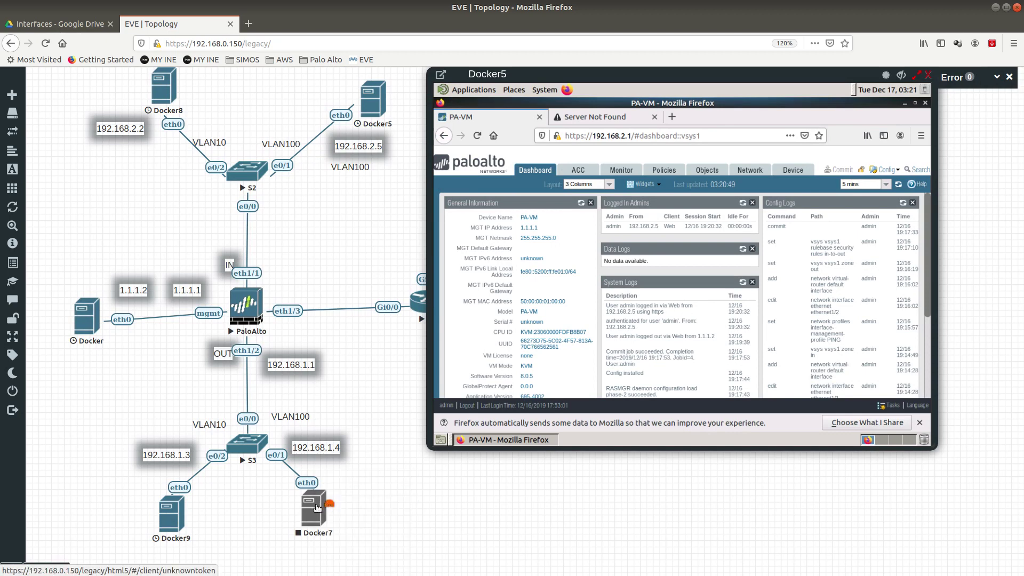
pyautogui.click(317, 507)
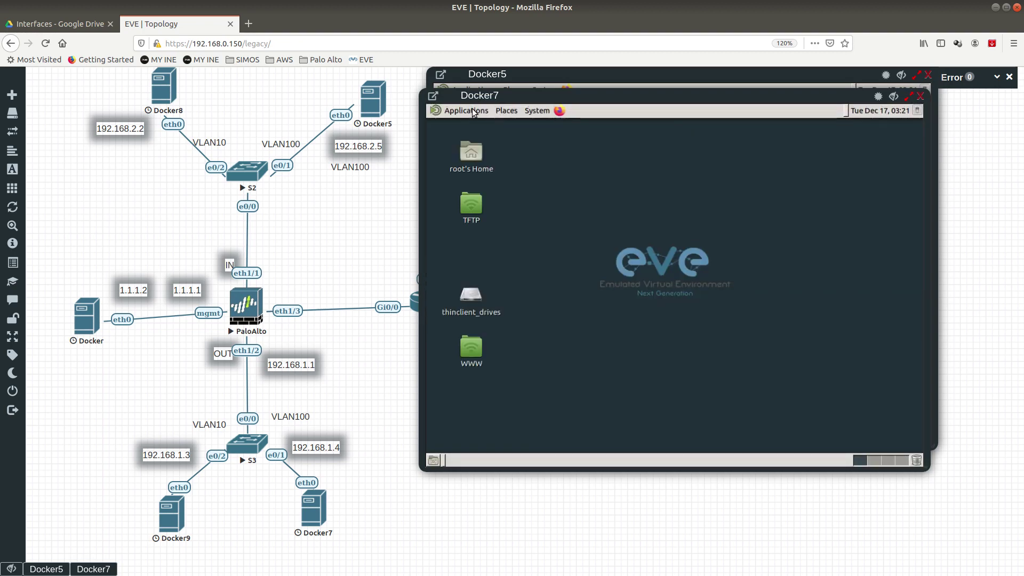
# - Open a MATE Terminal on Docker7 and ping 192.168.1.1 successfully
pyautogui.click(472, 111)
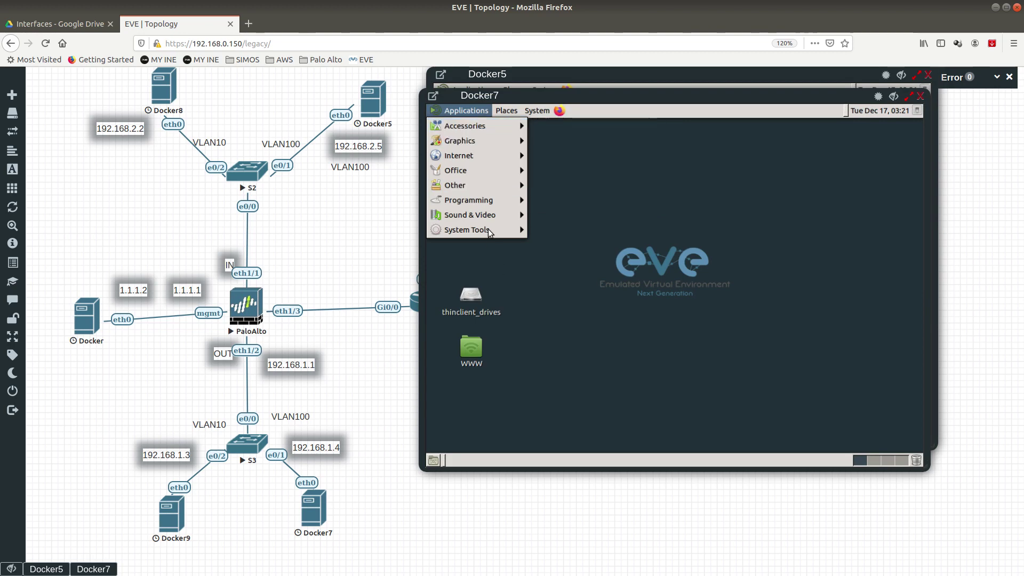
pyautogui.moveTo(490, 229)
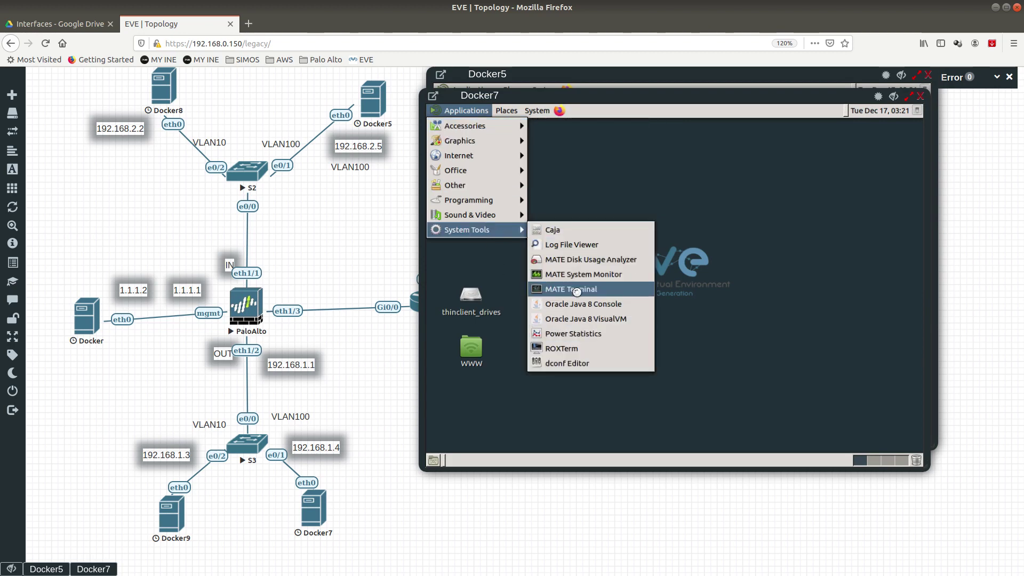
pyautogui.click(576, 291)
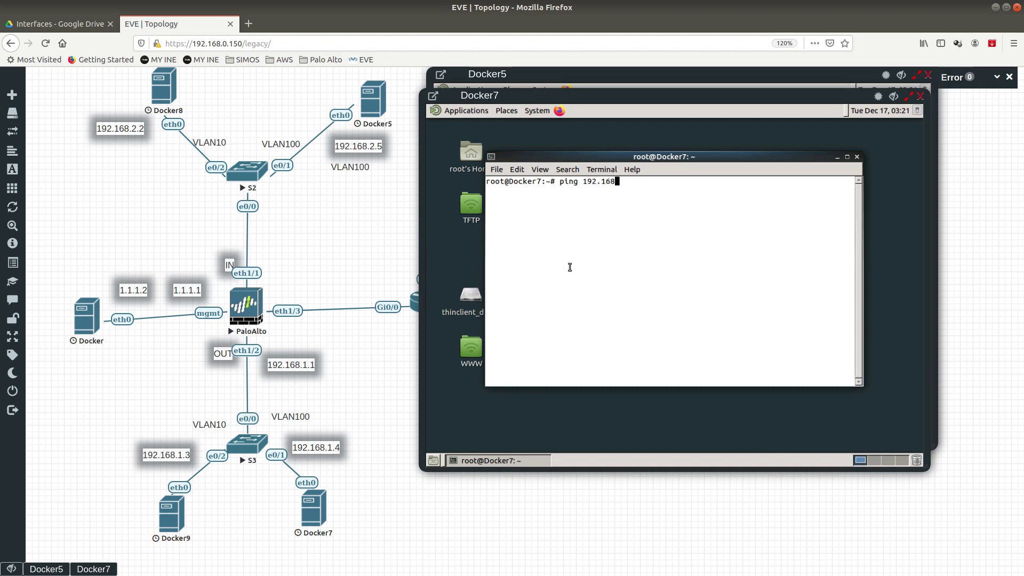
pyautogui.write('1.')
pyautogui.press('Return')
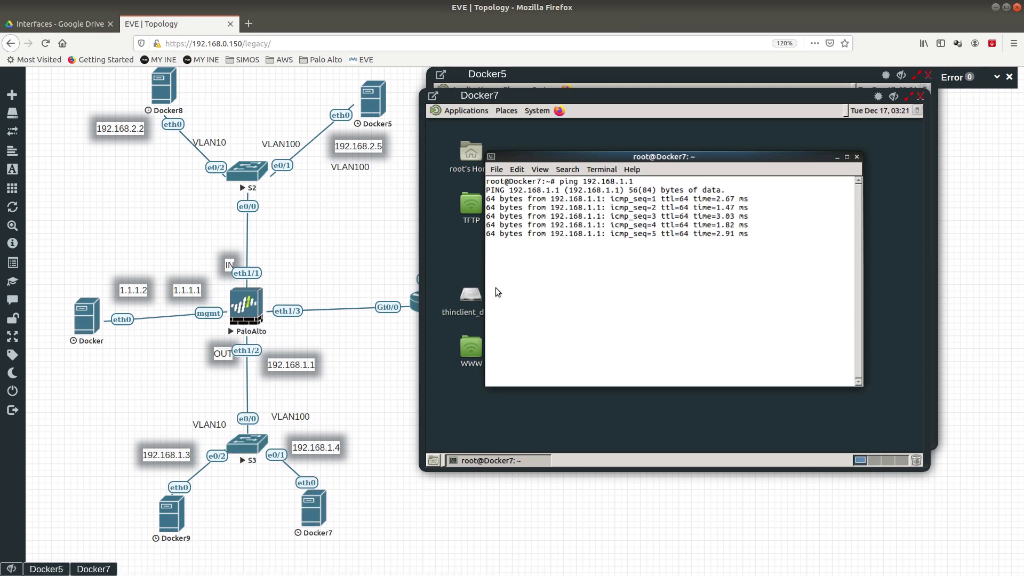
pyautogui.hotkey('ctrl', 'c')
# - Ping 192.168.2.1, stop the unanswered ping, and bring the Docker5 firewall window forward
pyautogui.press('Up')
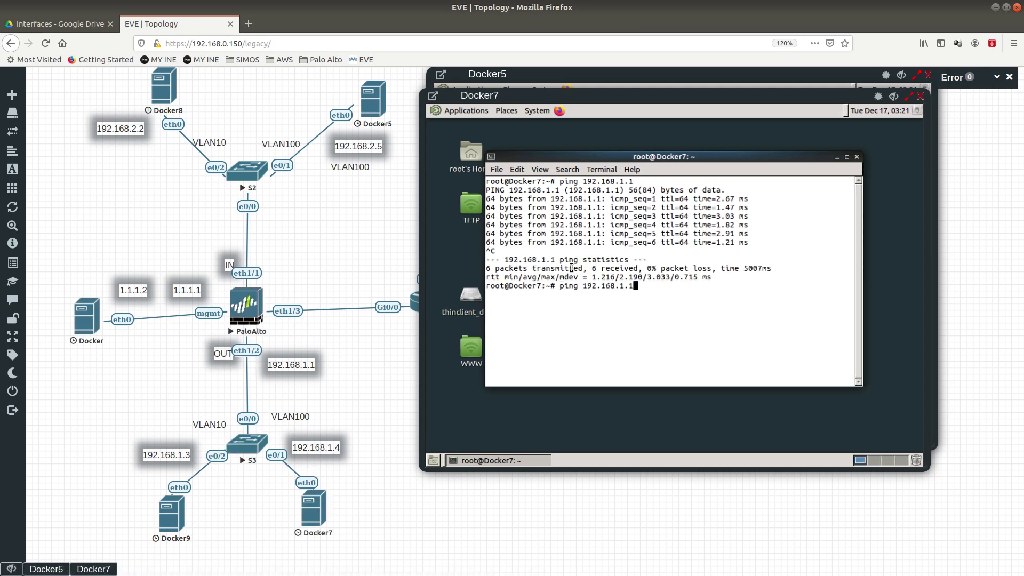
pyautogui.press('BackSpace')
pyautogui.write('2.1')
pyautogui.press('Return')
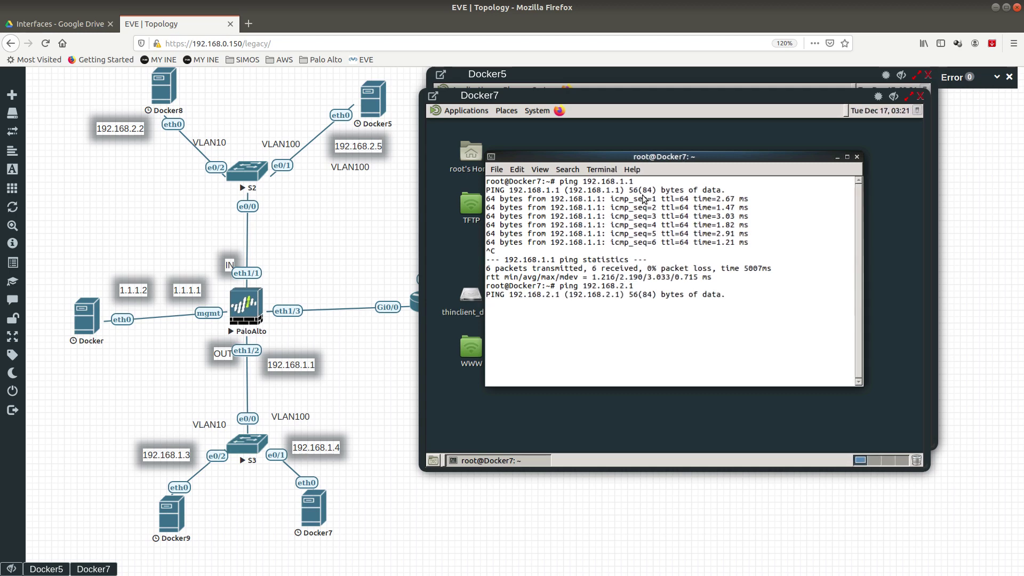
pyautogui.moveTo(655, 284); pyautogui.dragTo(561, 288)
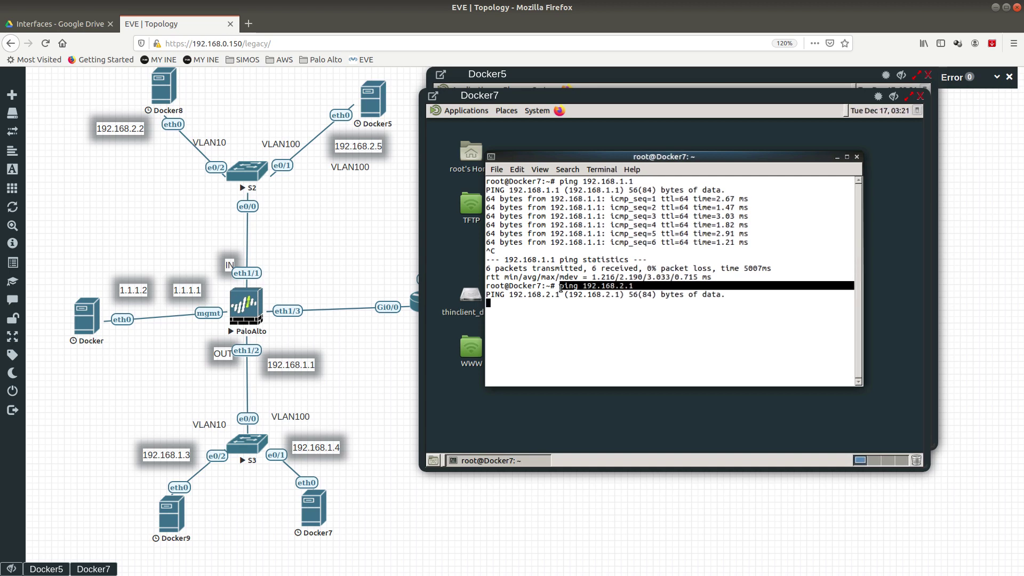
pyautogui.click(551, 317)
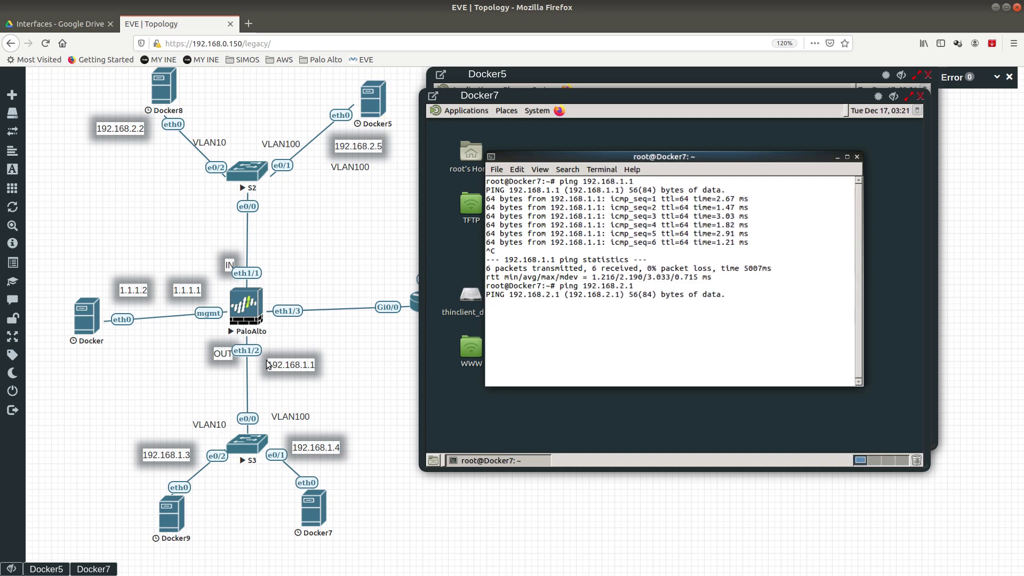
pyautogui.hotkey('ctrl', 'c')
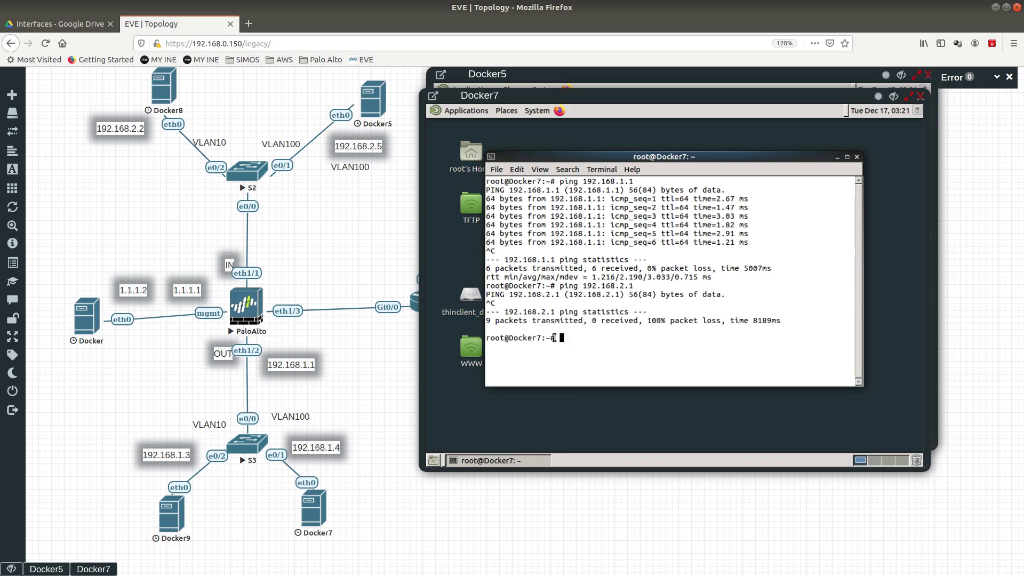
pyautogui.moveTo(502, 94); pyautogui.dragTo(508, 92)
pyautogui.moveTo(571, 76); pyautogui.dragTo(573, 86)
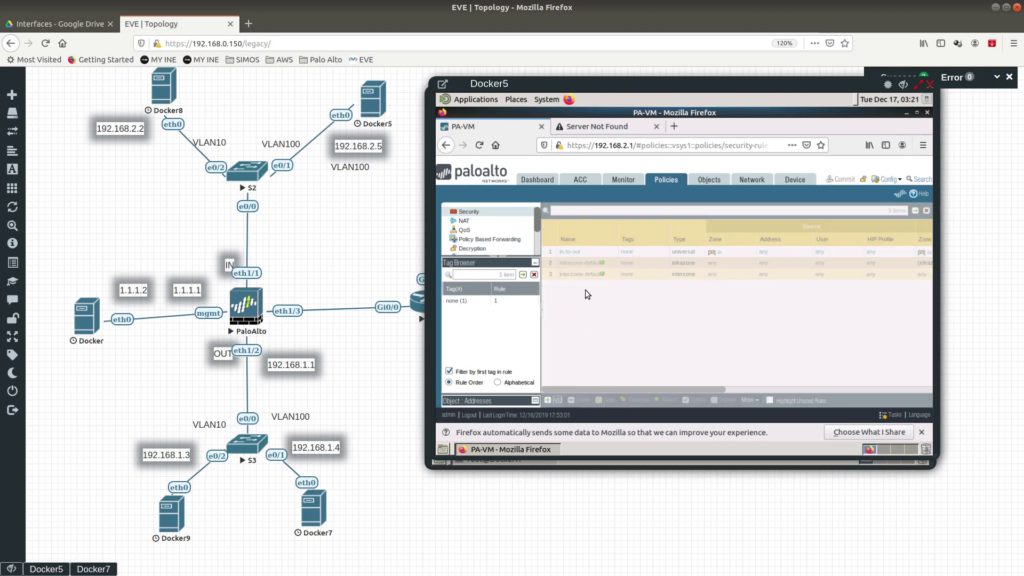
# - Create security rule 'out-to-in' with source zone out, destination zone in, and action Allow
pyautogui.click(374, 104)
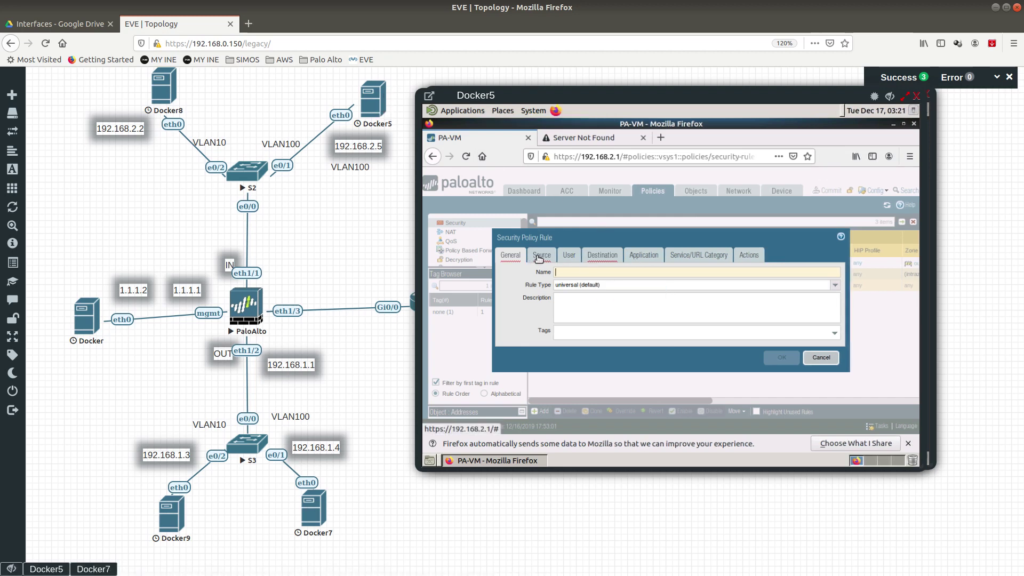
pyautogui.click(566, 273)
pyautogui.write('out')
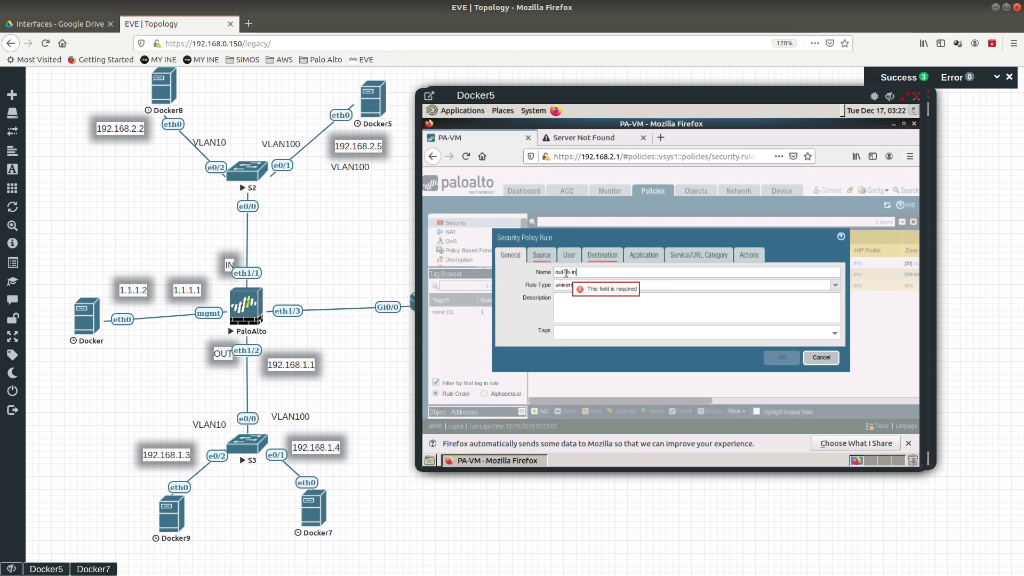
pyautogui.write('-to-in')
pyautogui.click(542, 255)
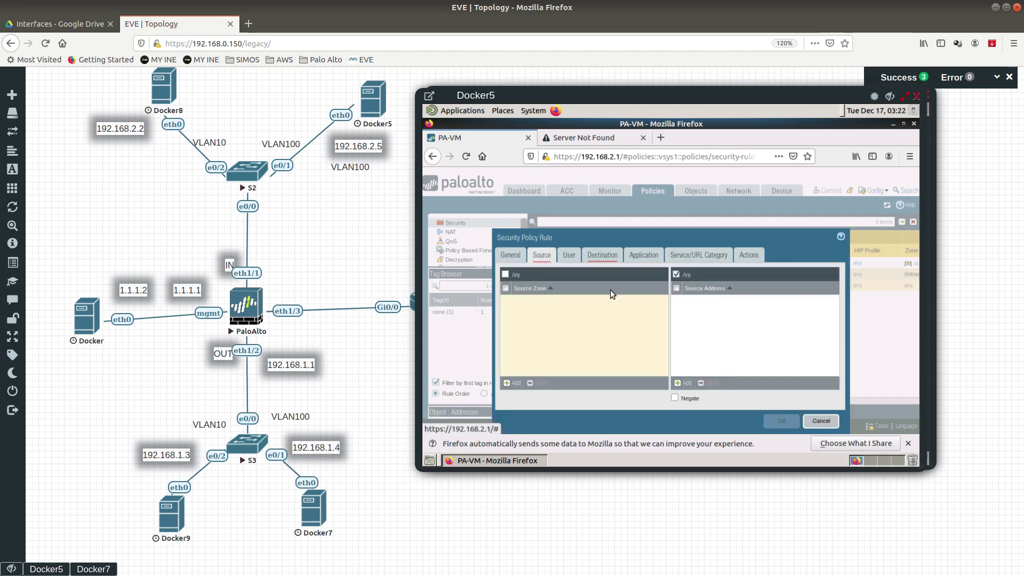
pyautogui.click(515, 382)
pyautogui.click(590, 263)
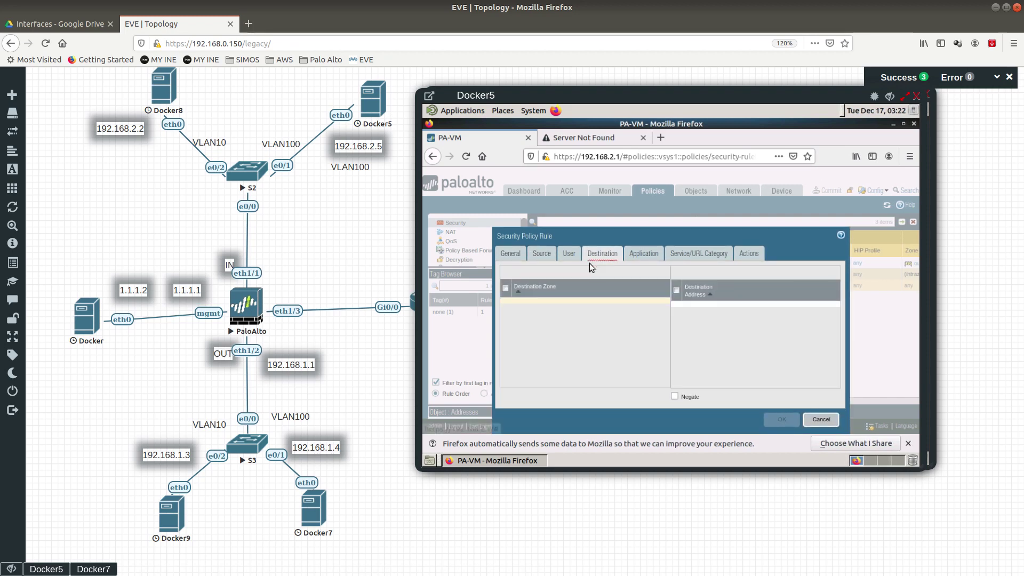
pyautogui.click(510, 381)
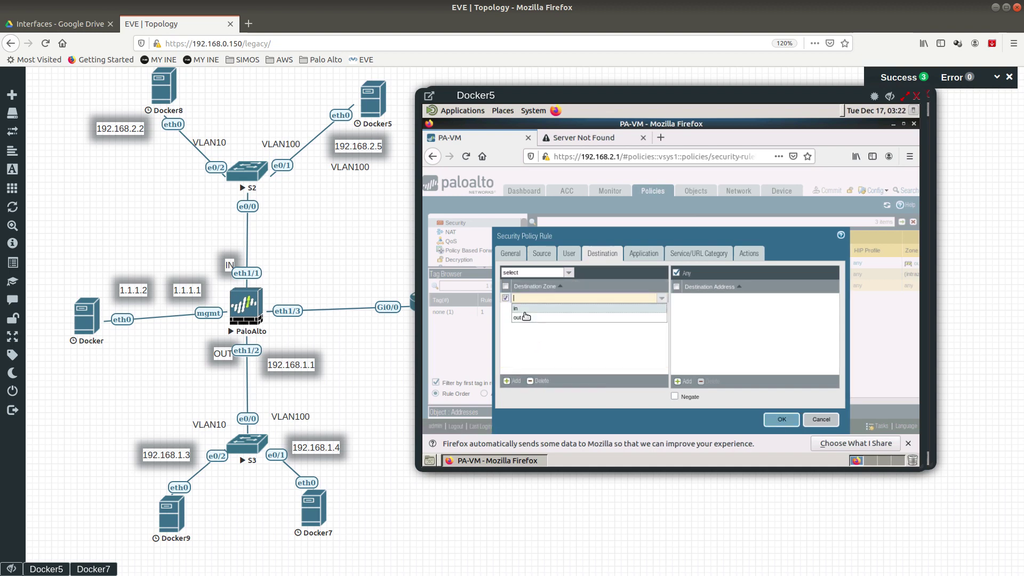
pyautogui.click(750, 254)
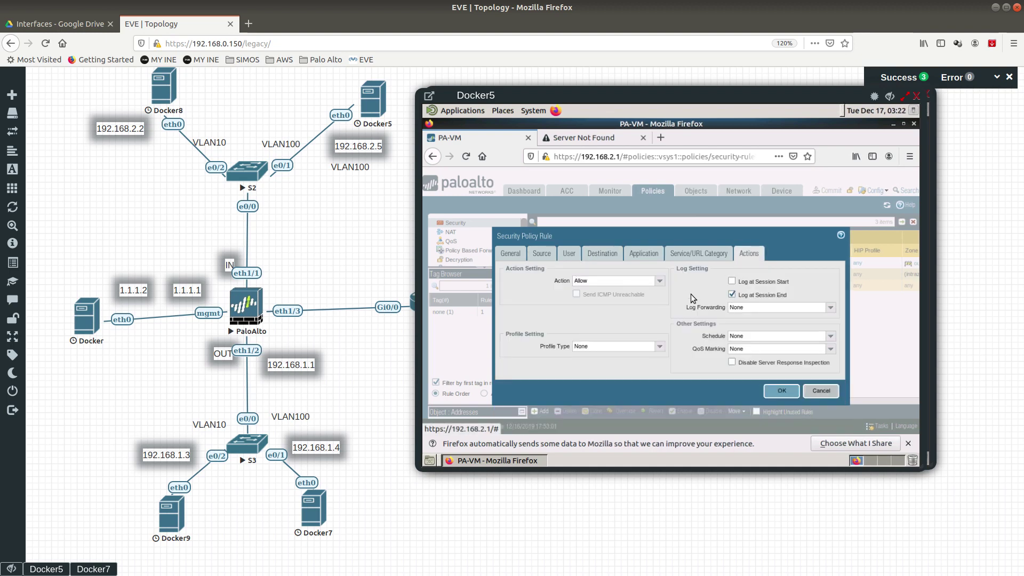
pyautogui.rightClick(781, 393)
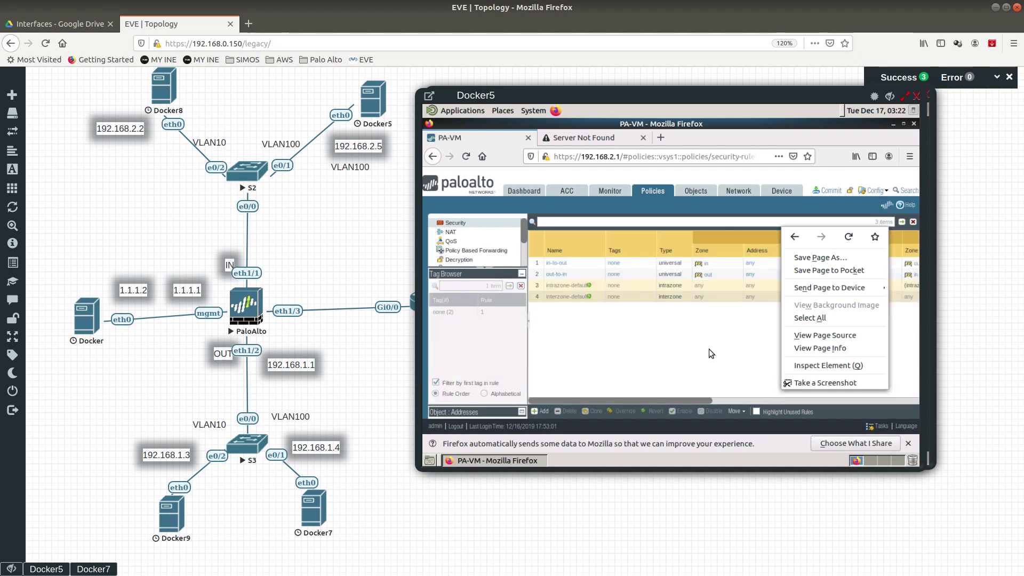
pyautogui.click(709, 349)
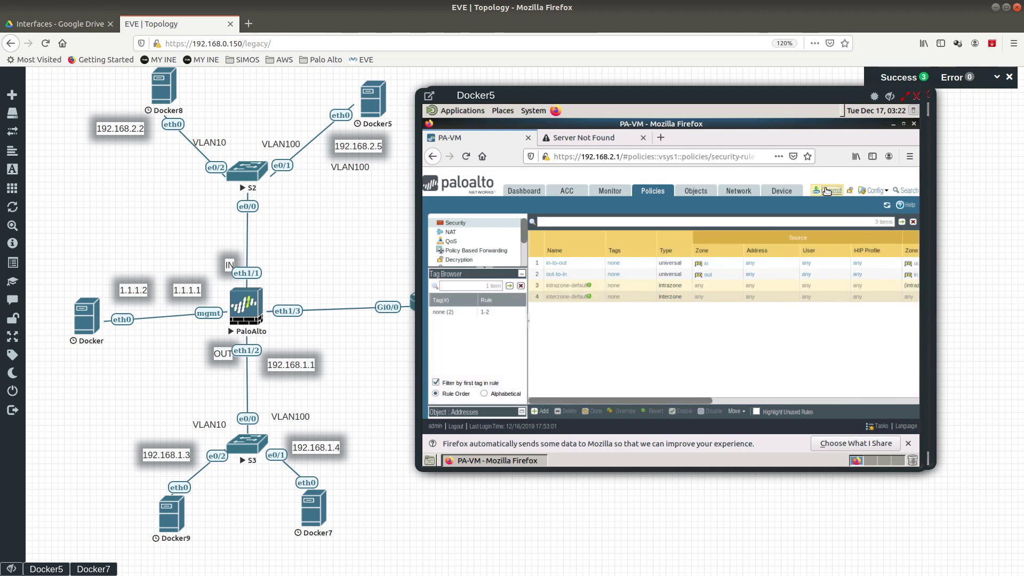
# - Commit the out-to-in rule and shift the Docker5 window to reveal Docker7
pyautogui.click(826, 191)
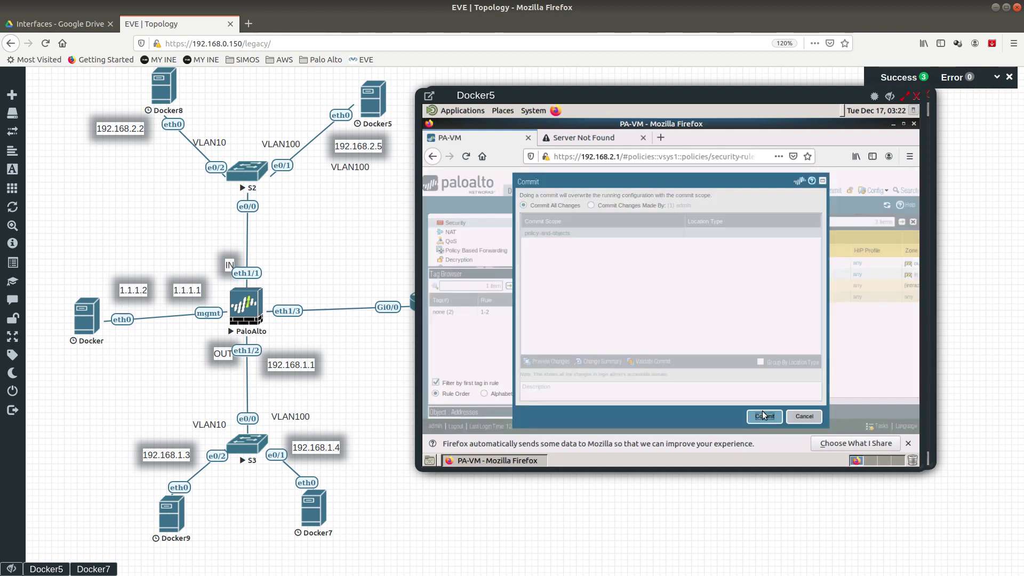
pyautogui.click(764, 415)
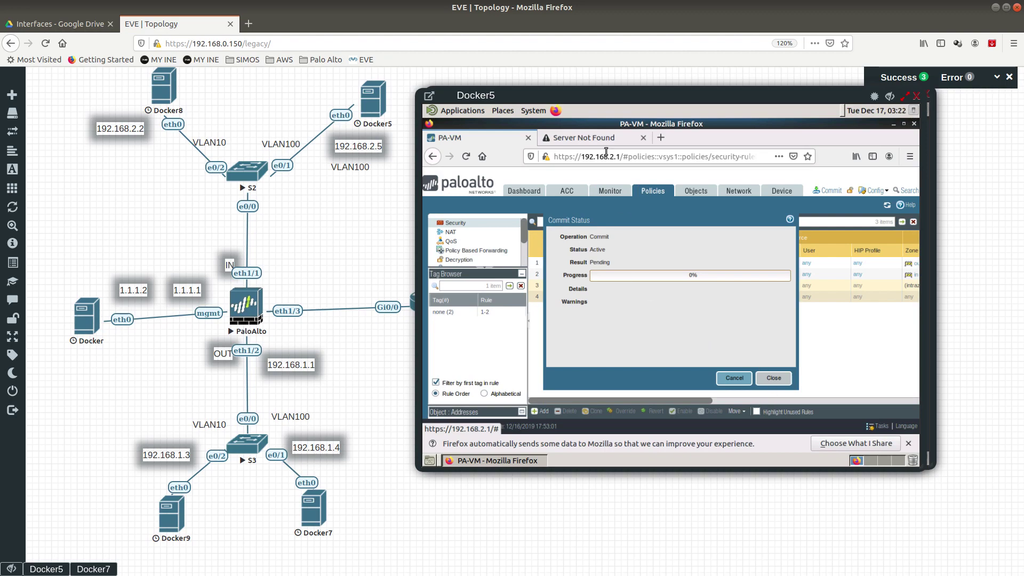
pyautogui.moveTo(586, 96); pyautogui.dragTo(592, 124)
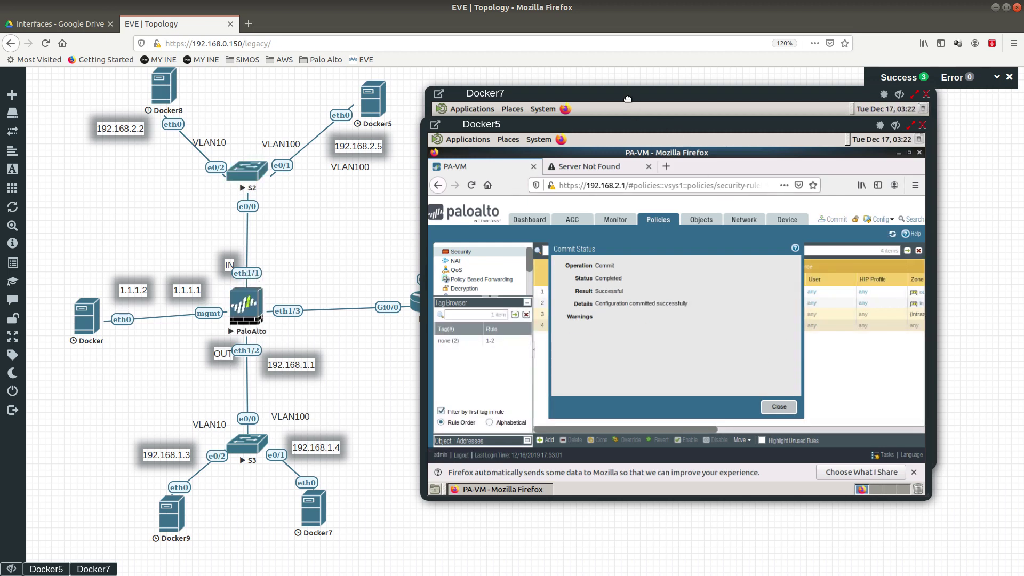
# - Rerun ping 192.168.2.1 on Docker7, getting 3 of 3 replies, then launch Firefox
pyautogui.click(529, 97)
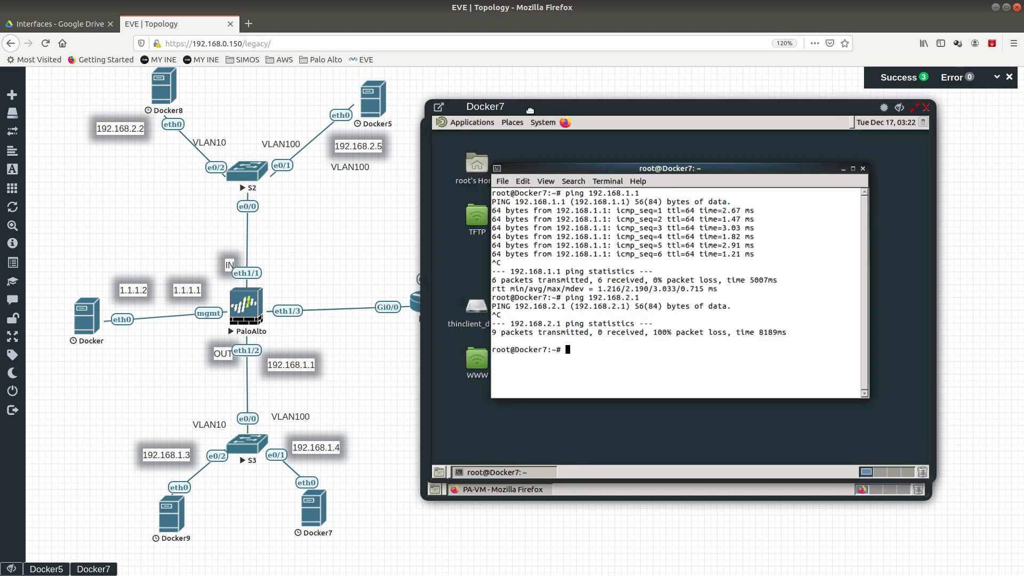
pyautogui.press('Up')
pyautogui.press('Return')
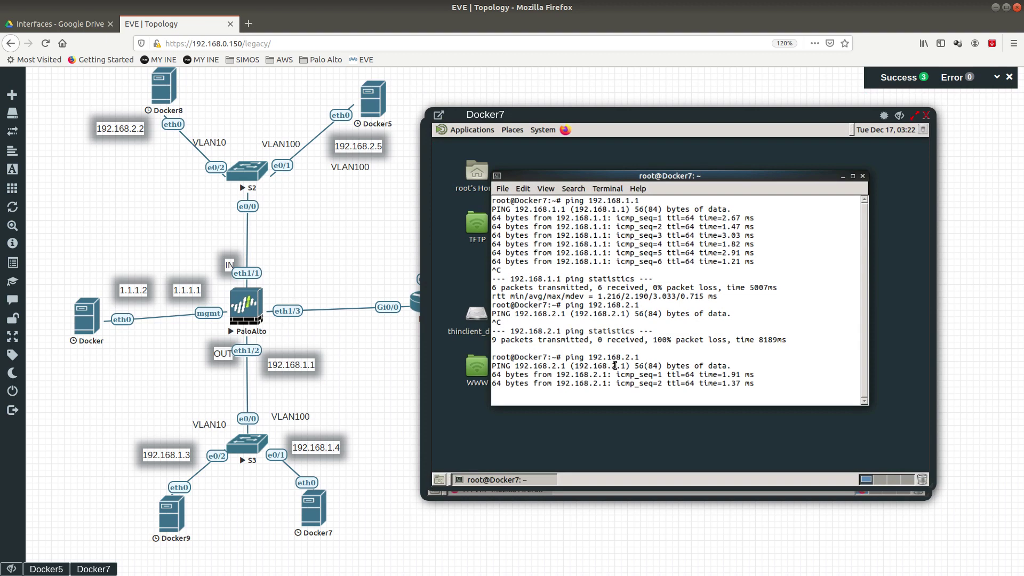
pyautogui.hotkey('ctrl', 'c')
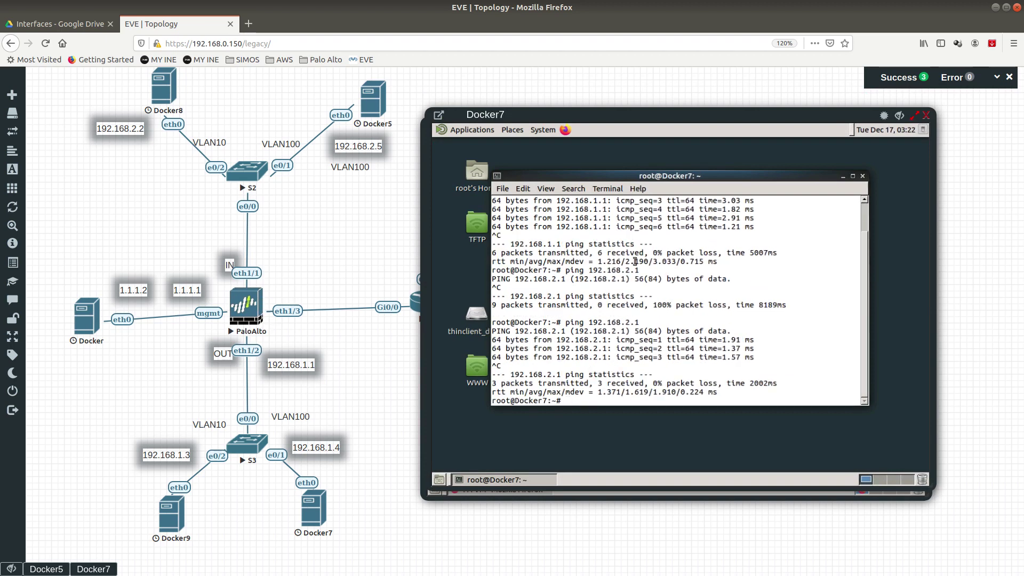
pyautogui.click(565, 129)
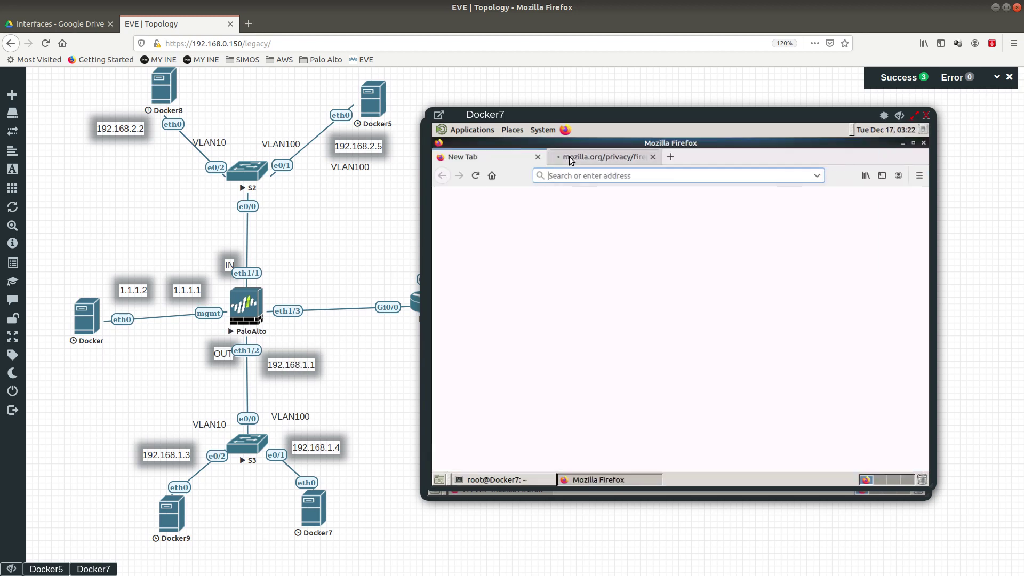
pyautogui.write('ht')
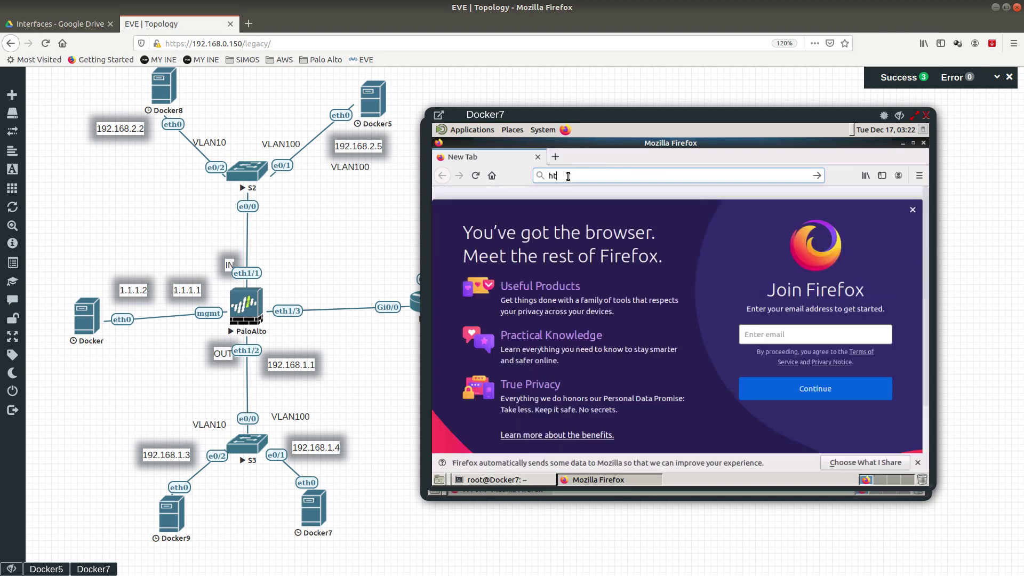
pyautogui.write('tps://')
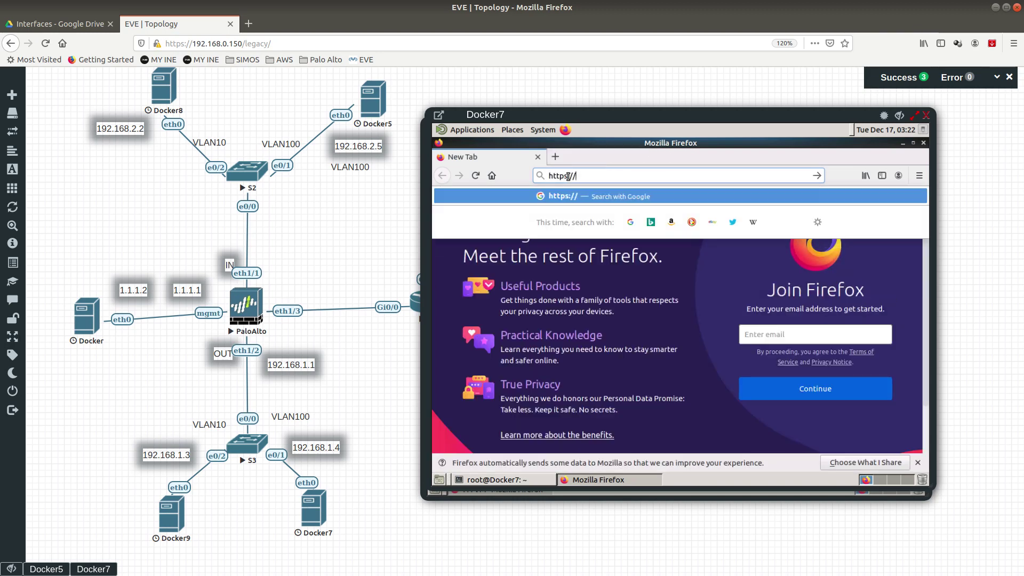
pyautogui.write('192.168.')
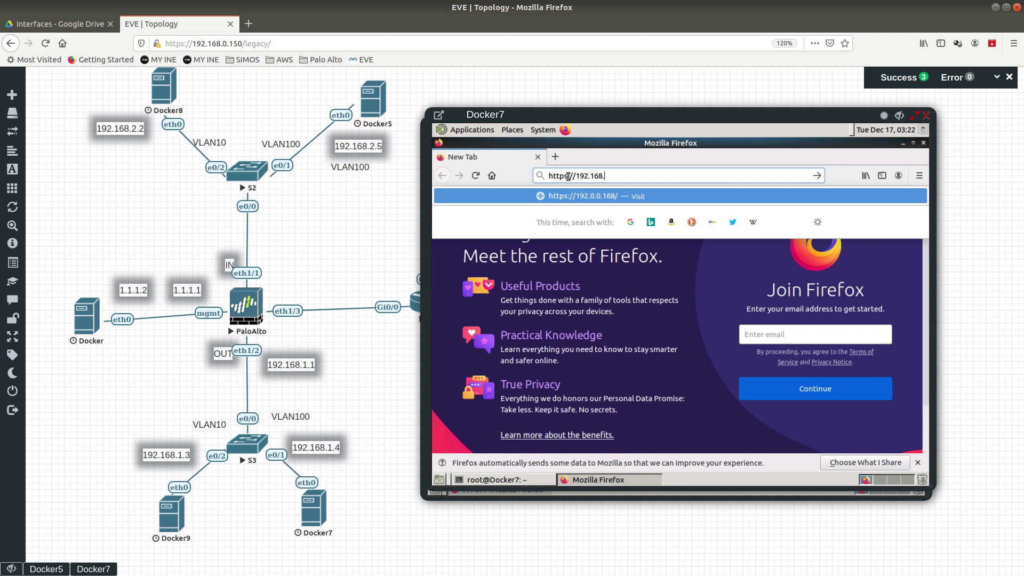
pyautogui.write('1.1')
pyautogui.press('Return')
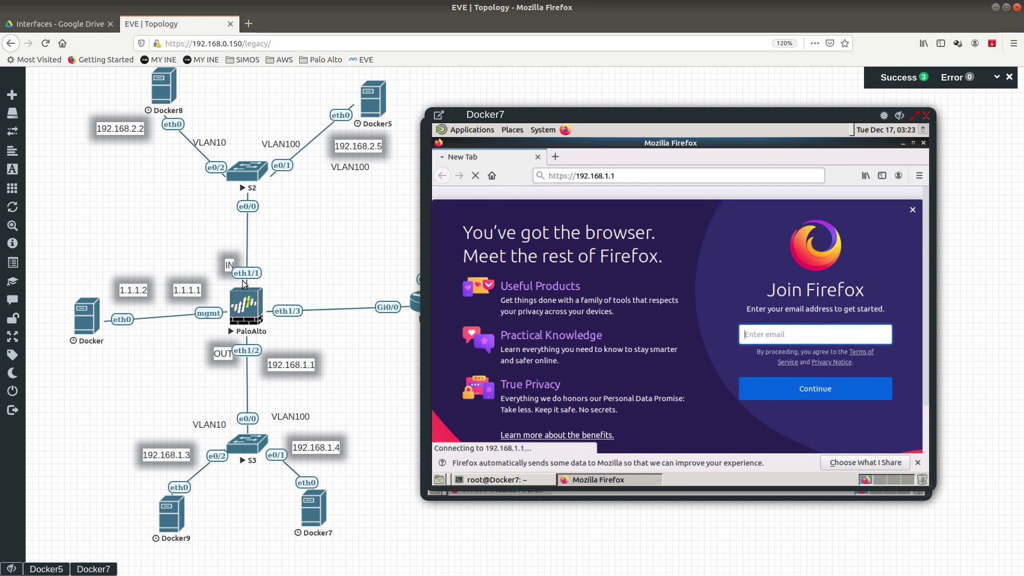
pyautogui.click(633, 174)
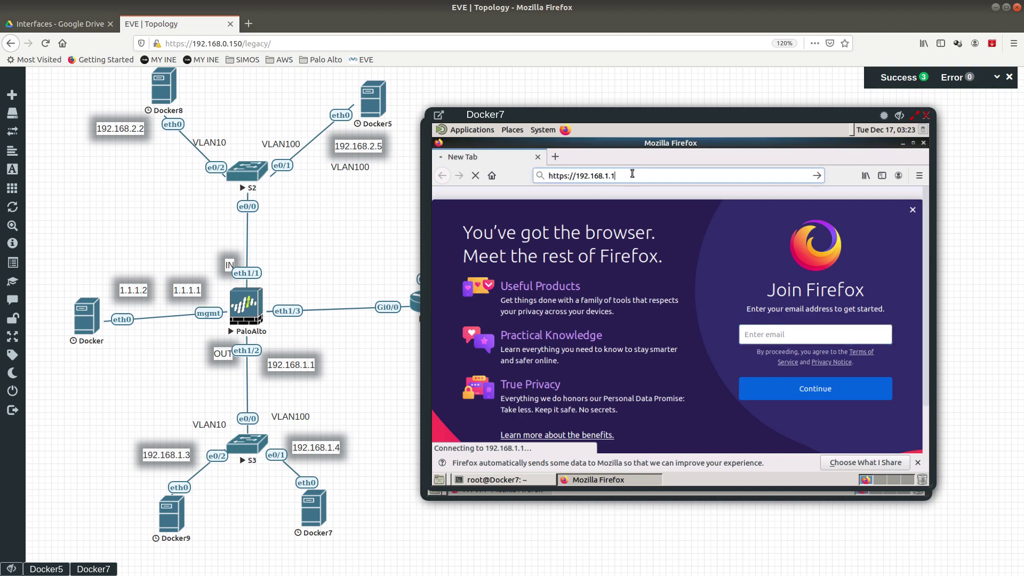
pyautogui.press('BackSpace')
pyautogui.press('BackSpace')
pyautogui.press('BackSpace')
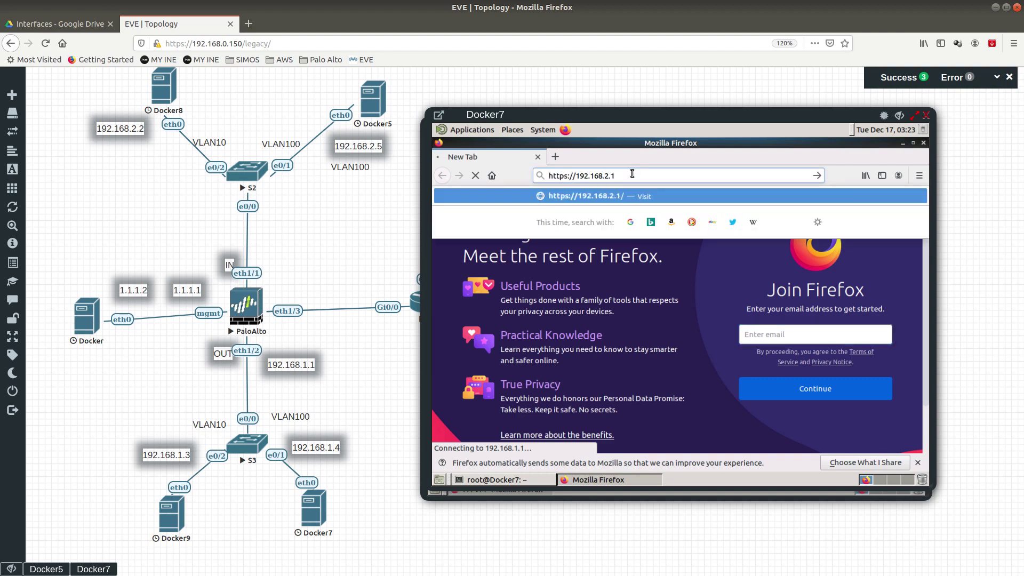
pyautogui.write('2.1')
pyautogui.press('Return')
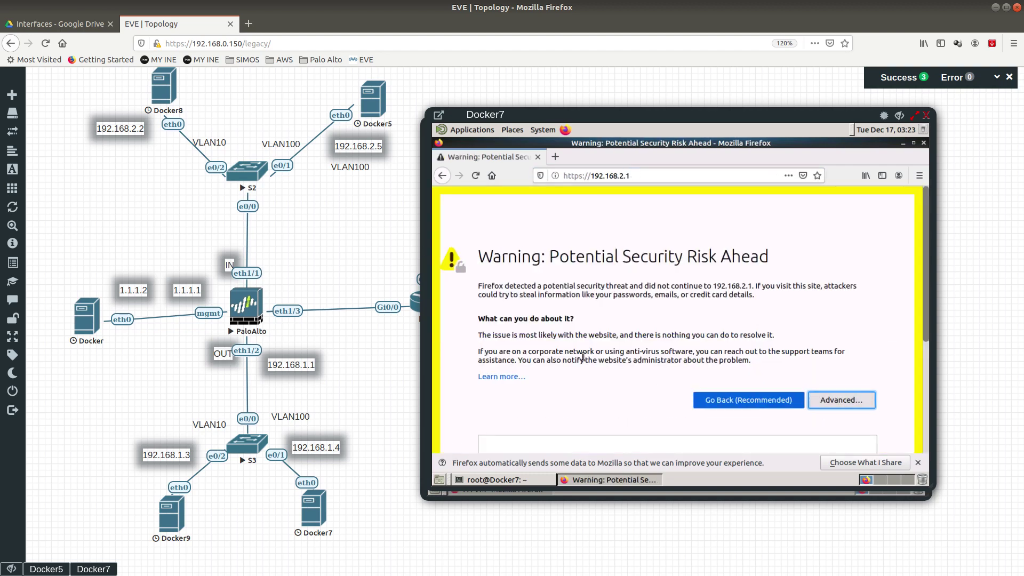
pyautogui.press('Return')
pyautogui.click(769, 384)
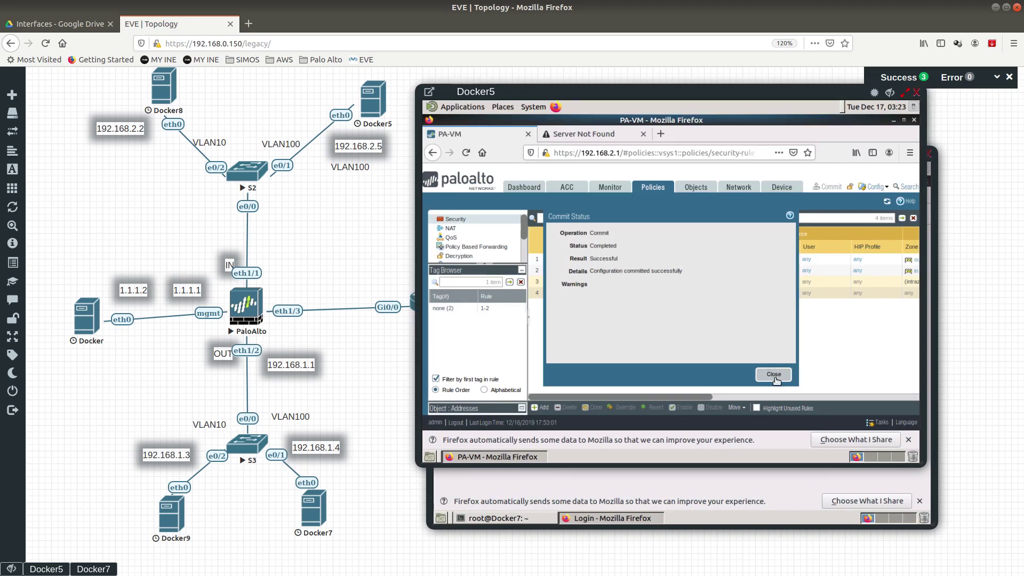
# - Enable HTTP in the PING interface management profile under Network > Interface Mgmt
pyautogui.click(774, 375)
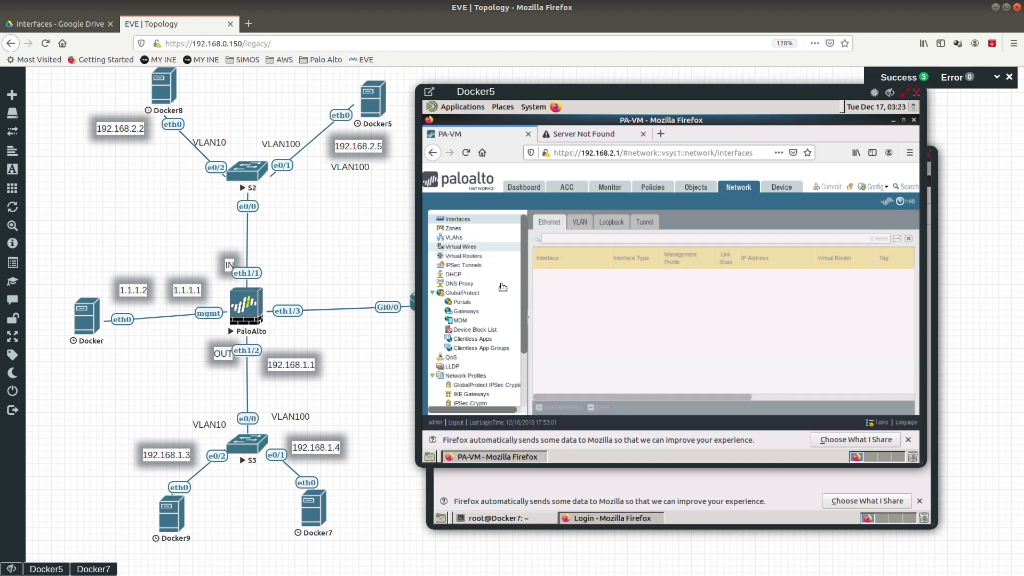
pyautogui.scroll(-3, 475, 336)
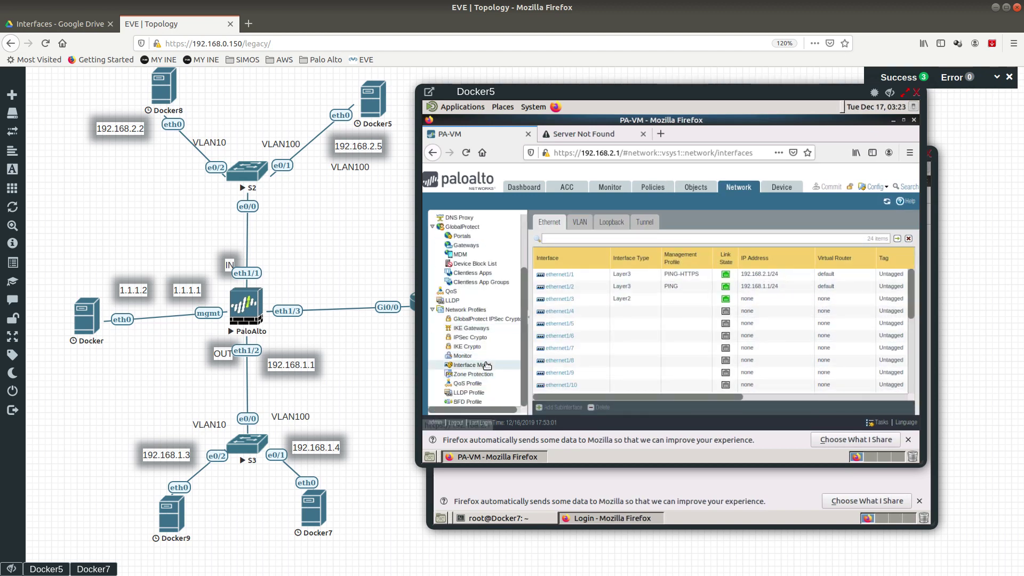
pyautogui.click(471, 365)
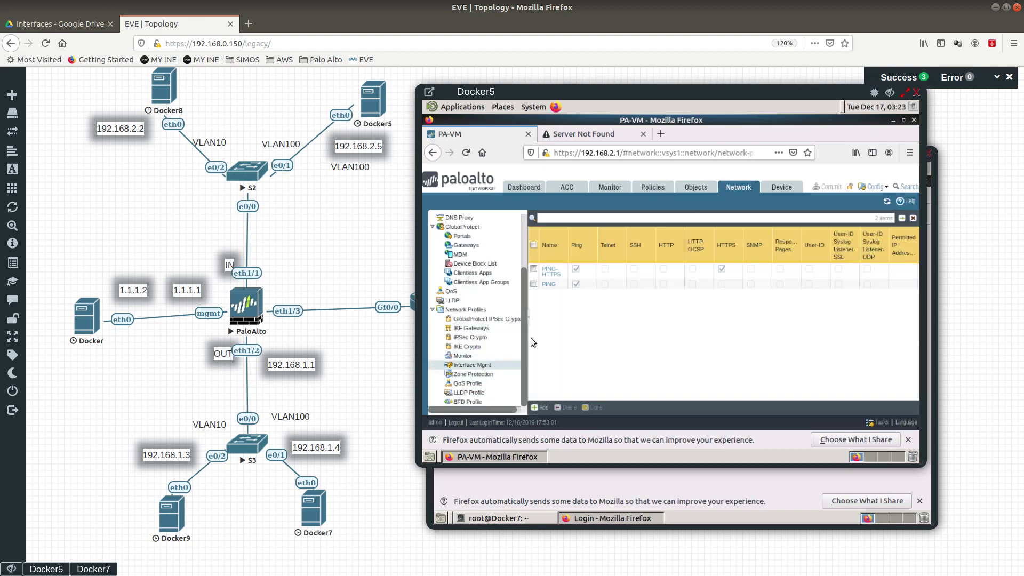
pyautogui.click(548, 285)
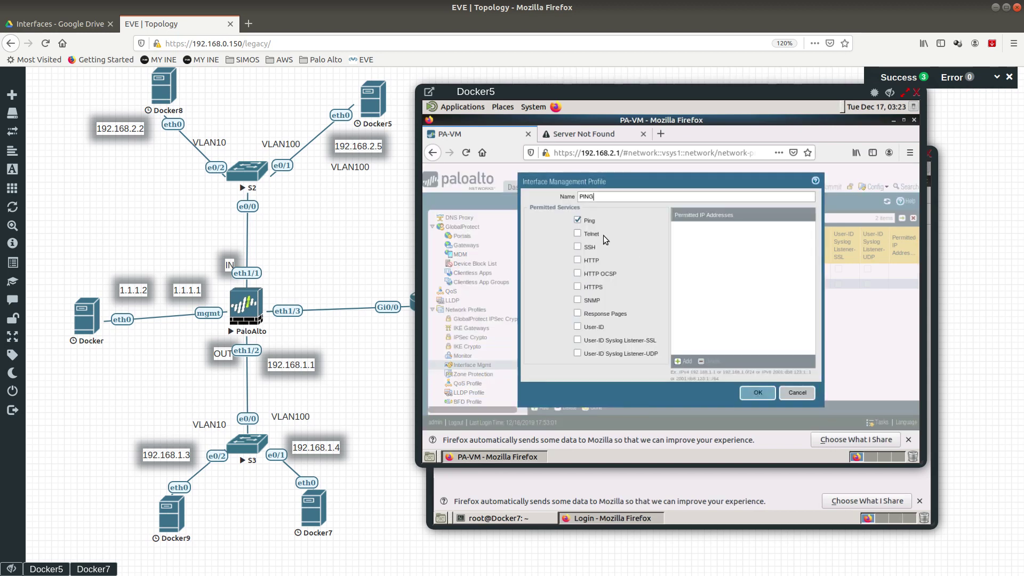
pyautogui.click(577, 260)
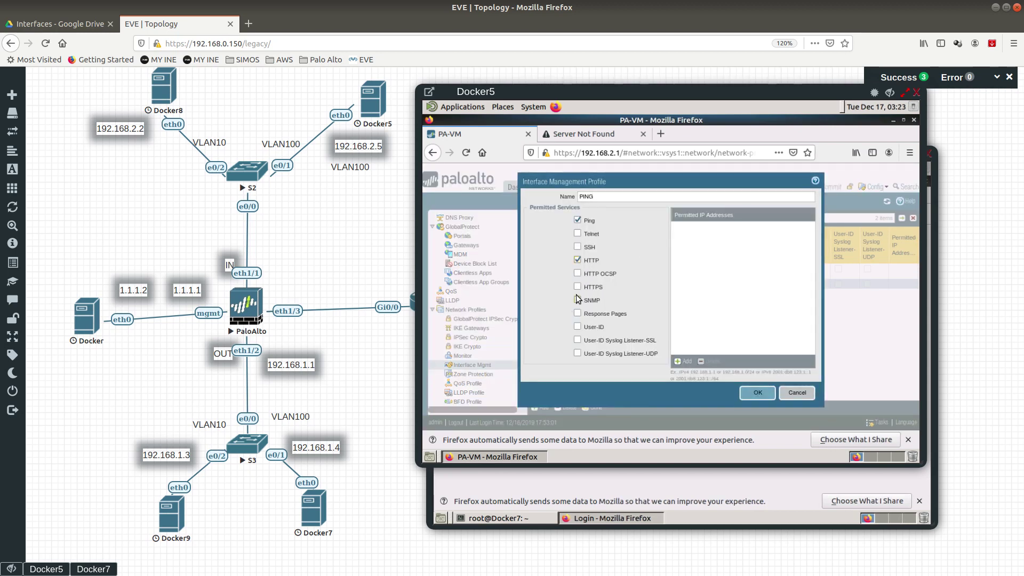
pyautogui.click(758, 392)
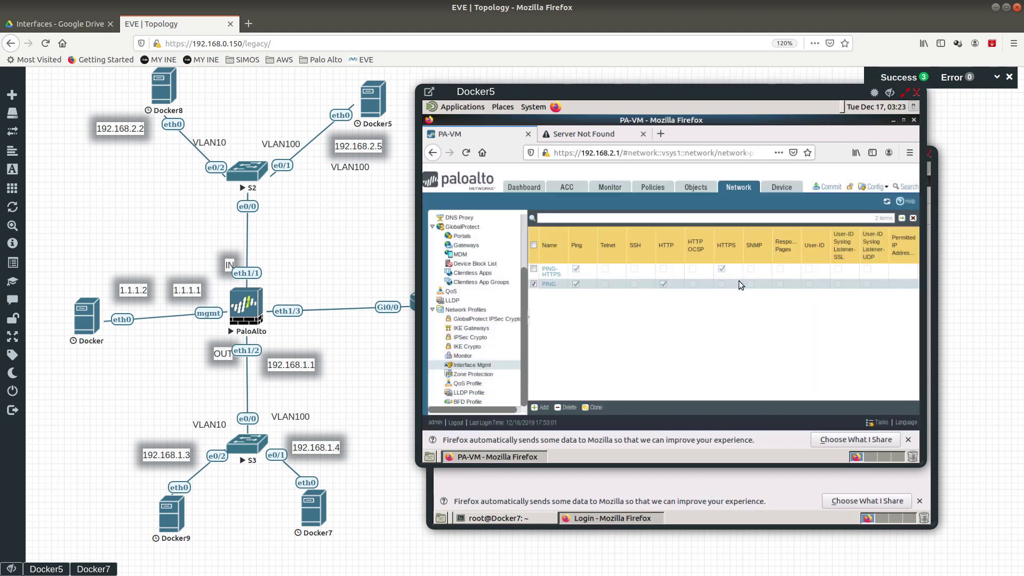
# - Commit the PING profile change and bring the Docker7 login page window forward
pyautogui.click(827, 188)
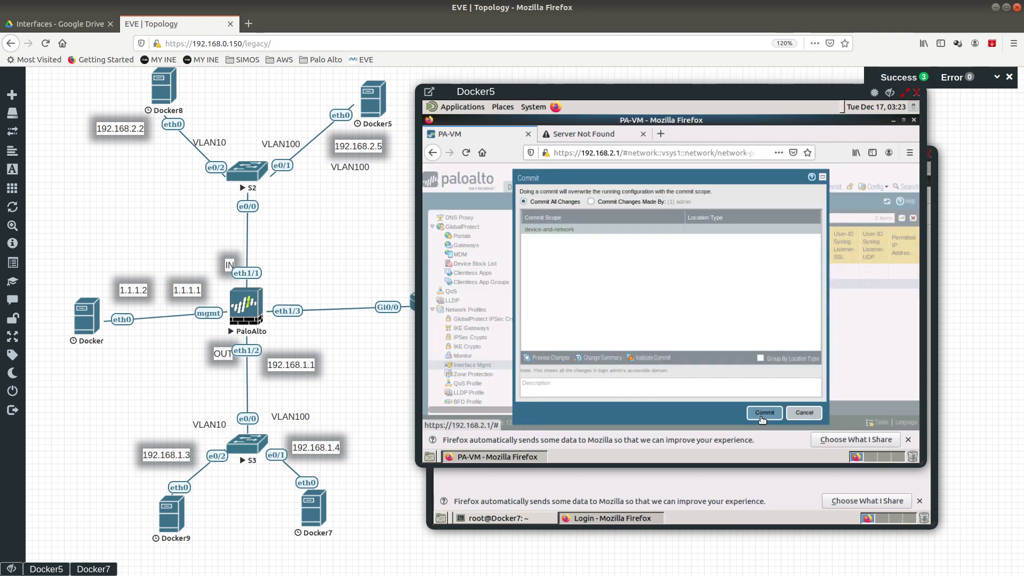
pyautogui.click(764, 413)
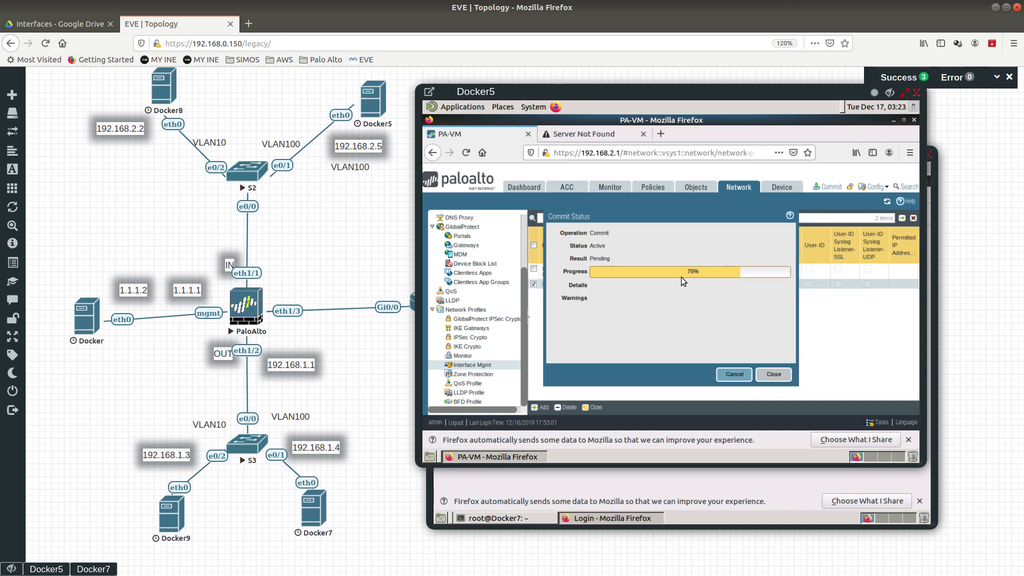
pyautogui.moveTo(721, 101); pyautogui.dragTo(460, 84)
pyautogui.click(692, 85)
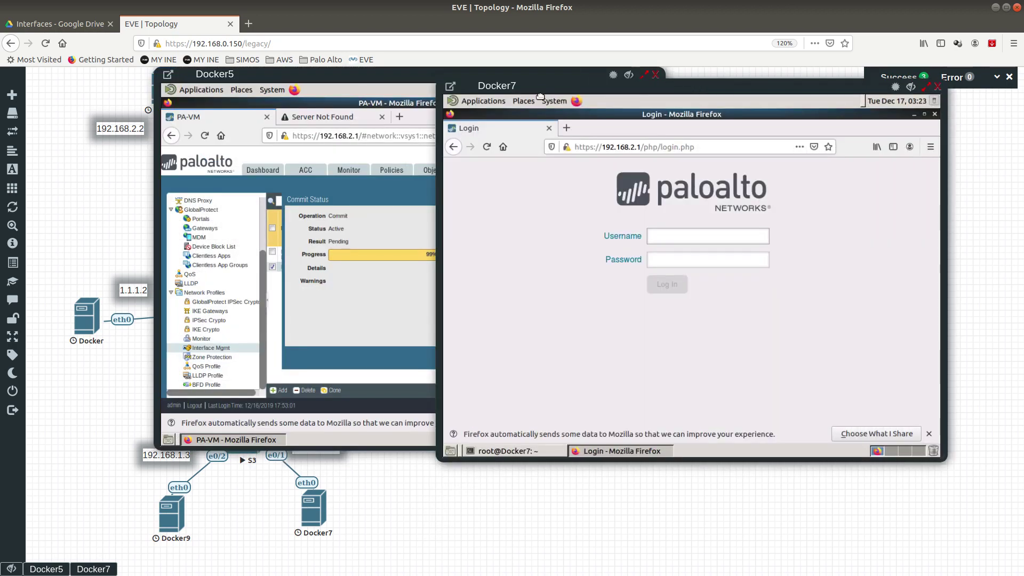
pyautogui.moveTo(692, 85); pyautogui.dragTo(585, 73)
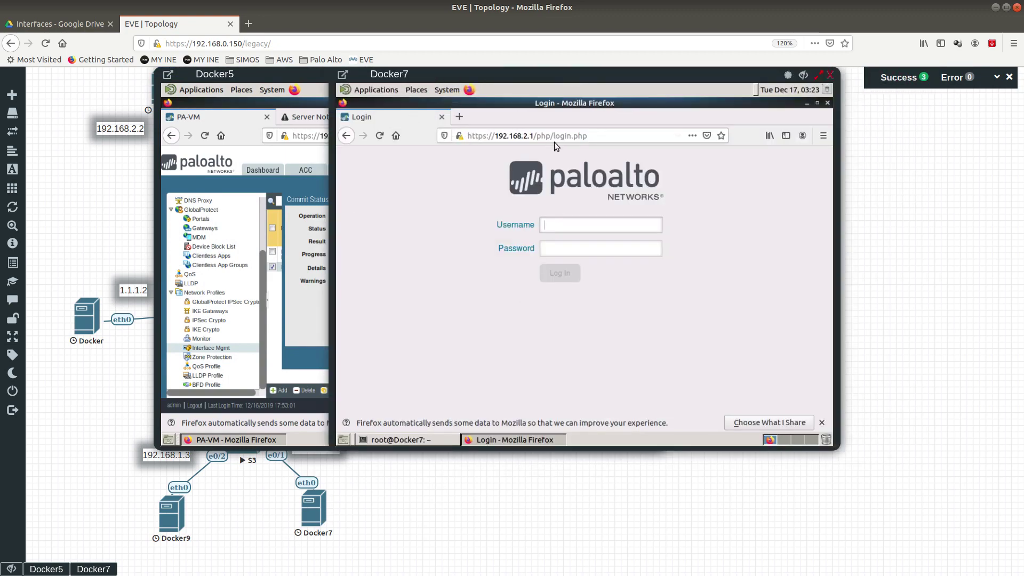
pyautogui.click(527, 135)
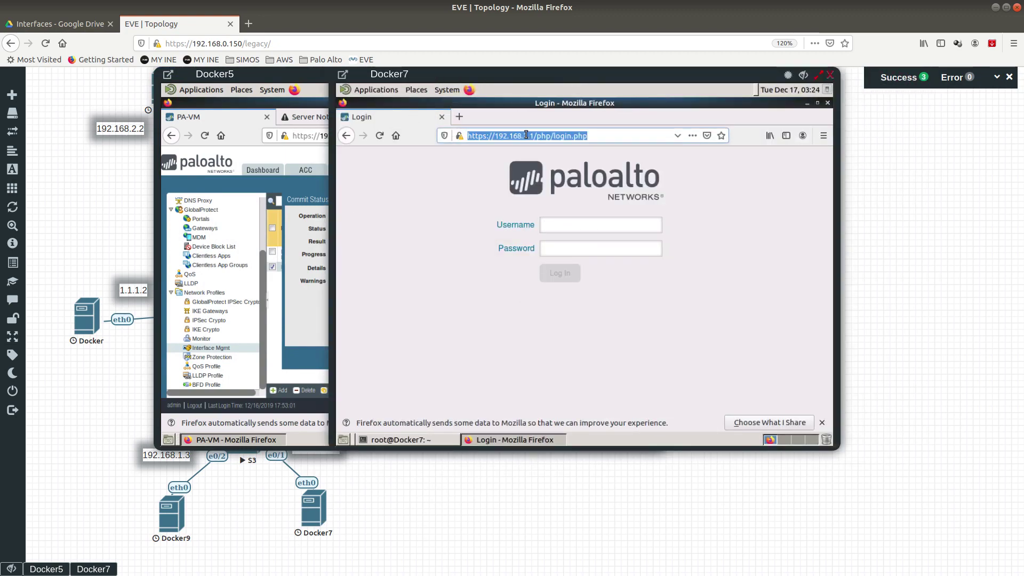
pyautogui.write('http:/')
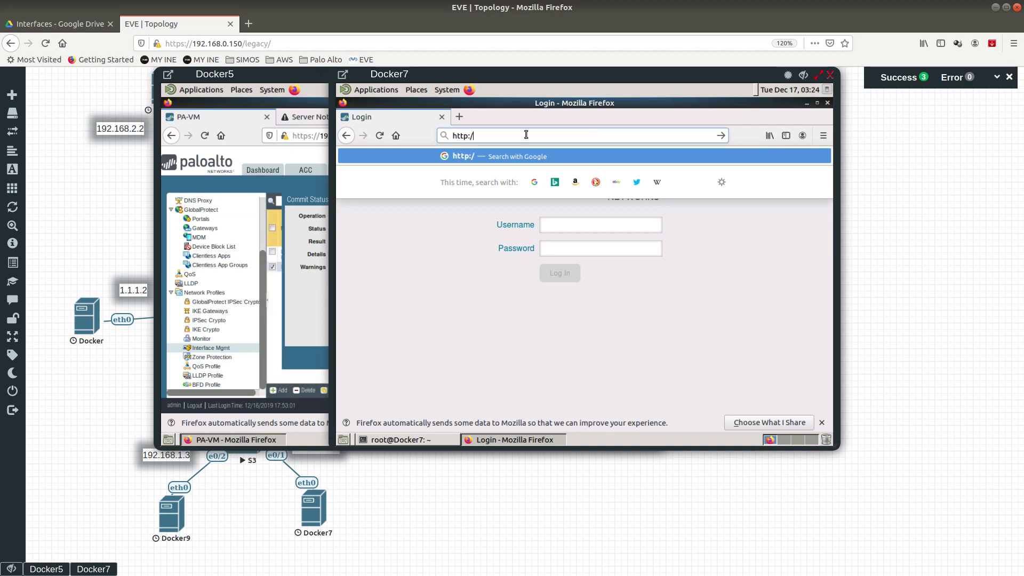
pyautogui.write('/192.168.')
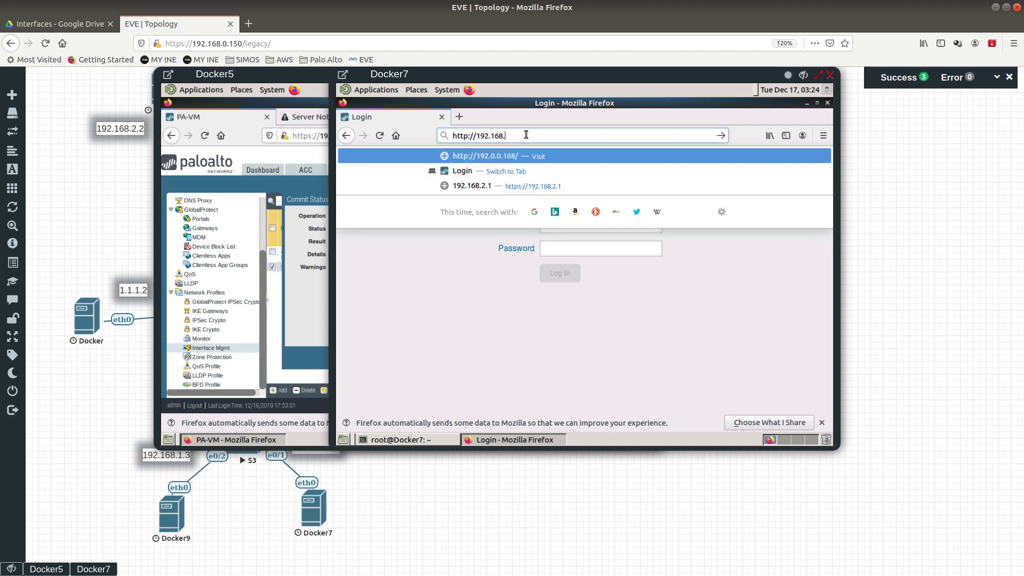
pyautogui.write('1.1')
pyautogui.press('Return')
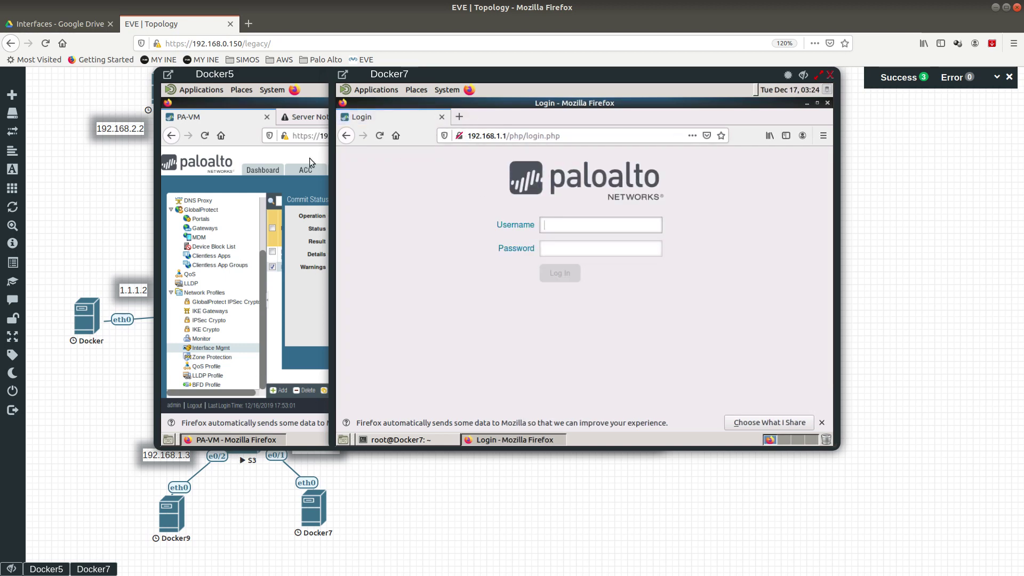
pyautogui.moveTo(285, 75); pyautogui.dragTo(494, 100)
pyautogui.moveTo(13, 214)
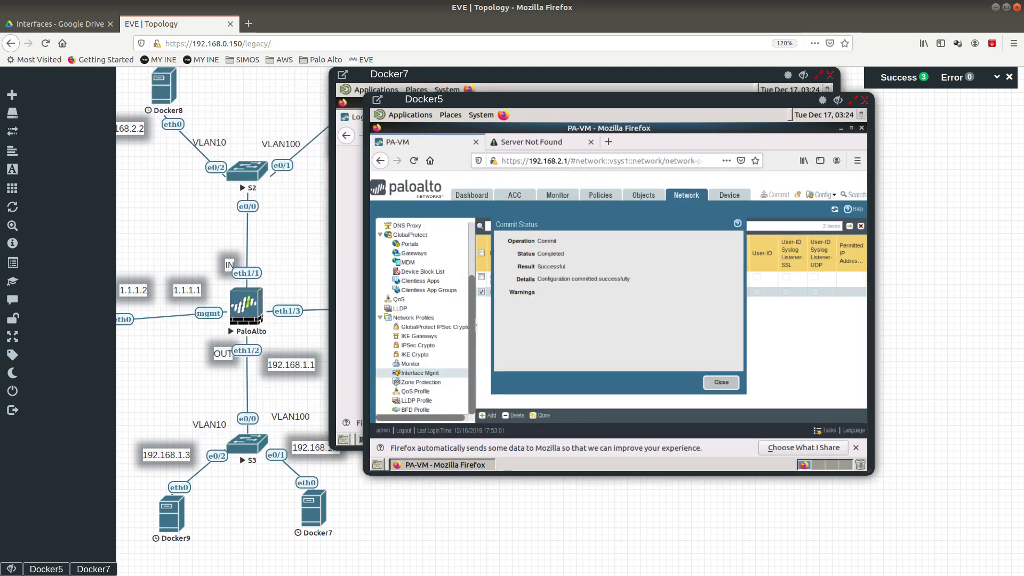